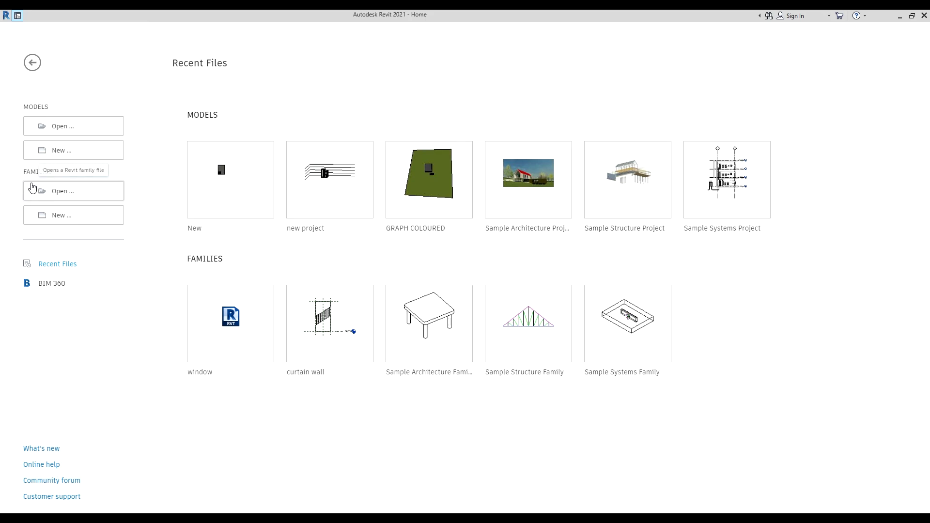
# Create a new family from the English-Imperial template "Lighting Fixture ceiling based.rft" and dismiss the Adobe Creative Cloud message
pyautogui.click(58, 217)
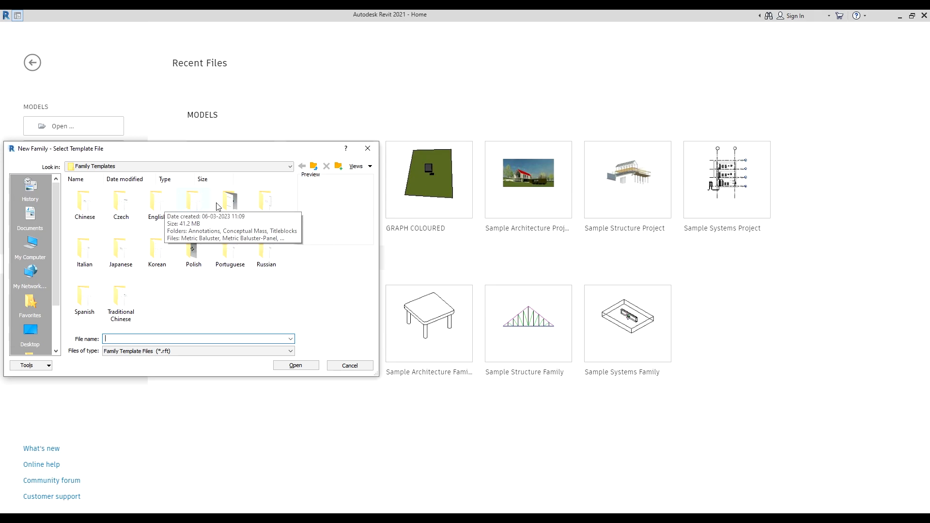
pyautogui.click(196, 206)
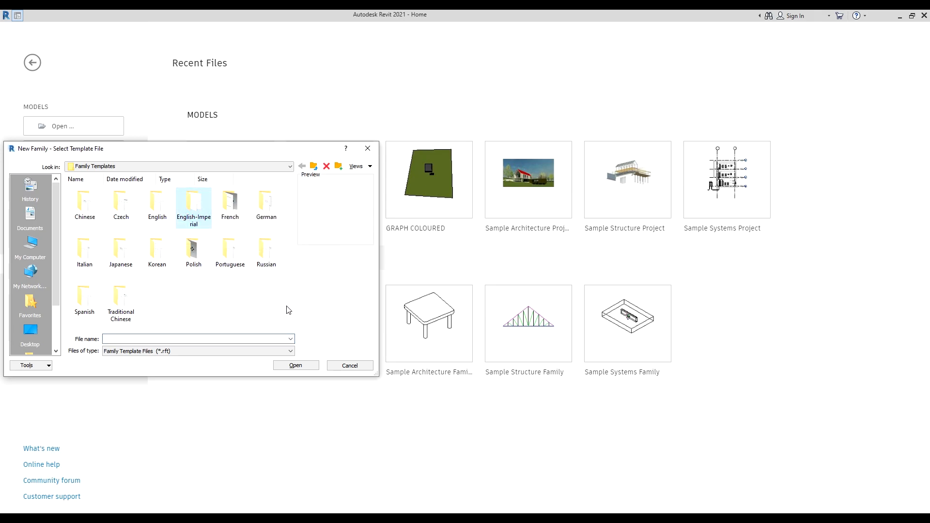
pyautogui.click(304, 365)
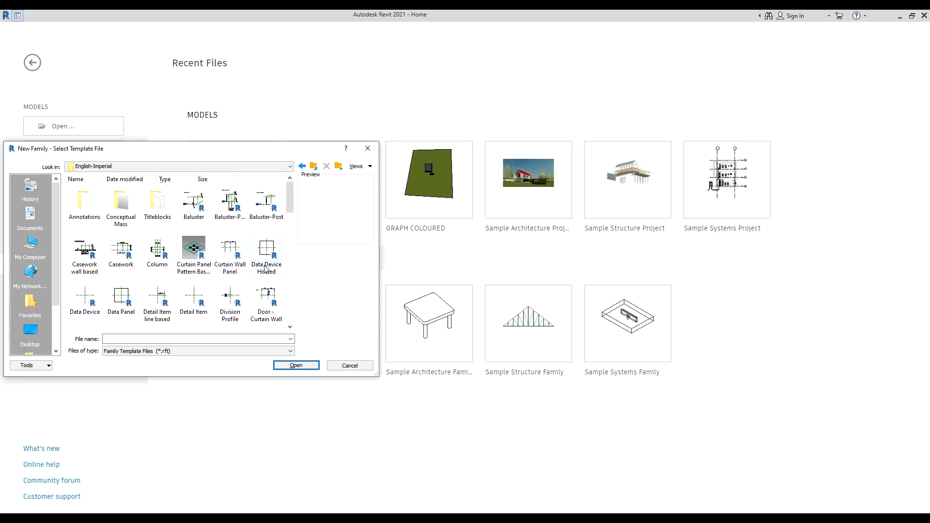
pyautogui.scroll(-2, 271, 262)
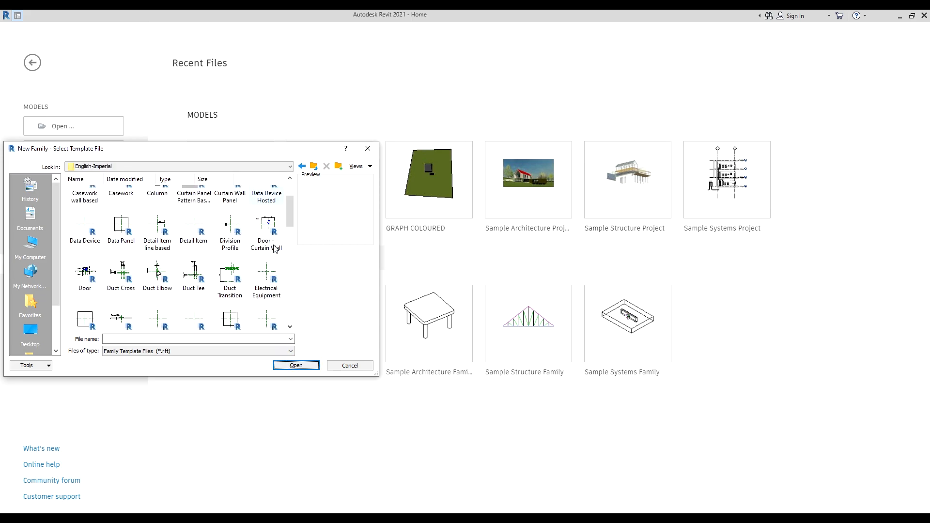
pyautogui.scroll(-6, 282, 216)
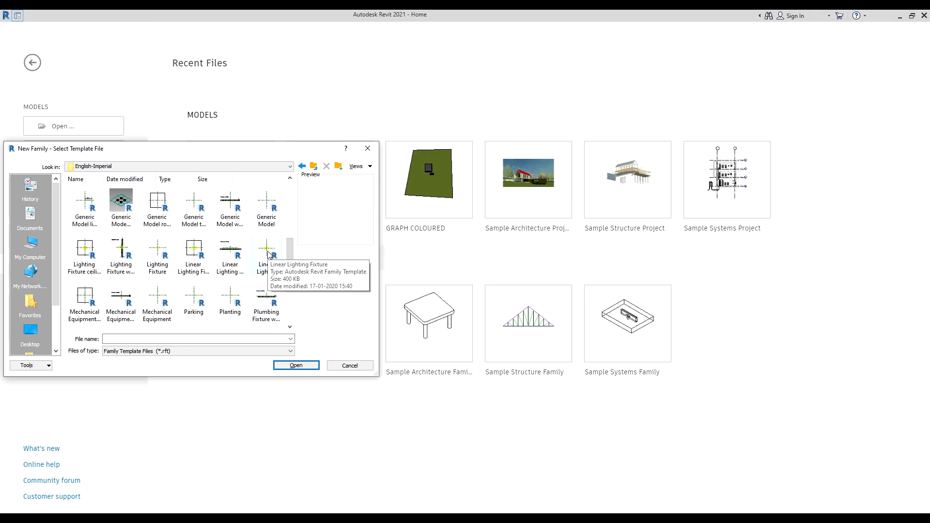
pyautogui.scroll(-4, 269, 254)
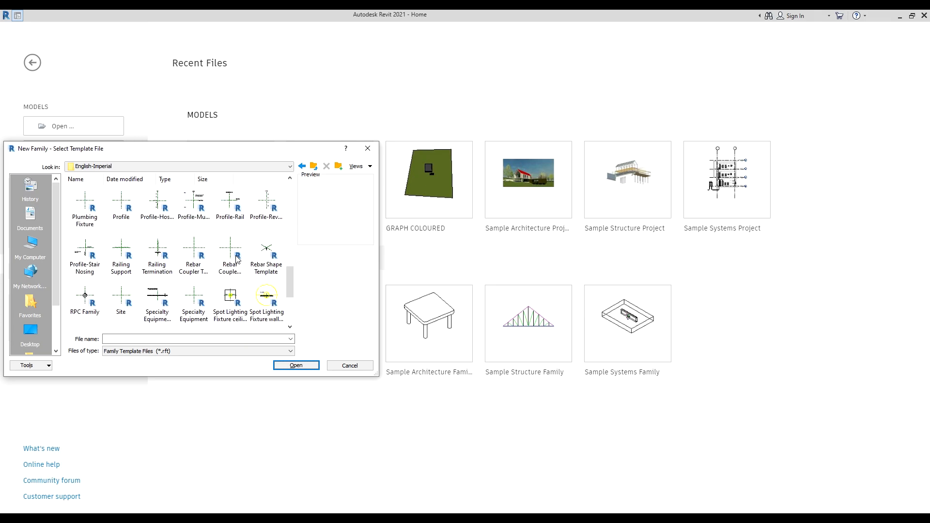
pyautogui.scroll(-3, 248, 296)
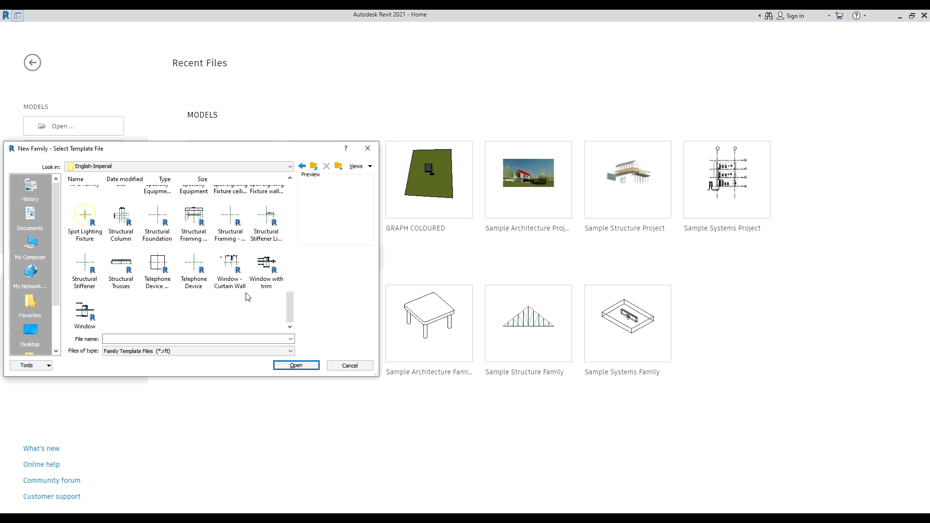
pyautogui.scroll(6, 236, 294)
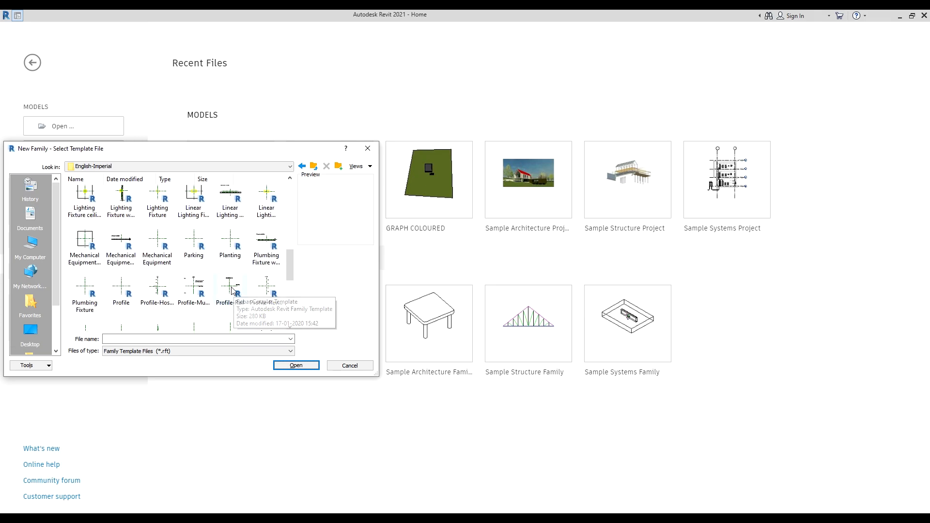
pyautogui.scroll(2, 156, 261)
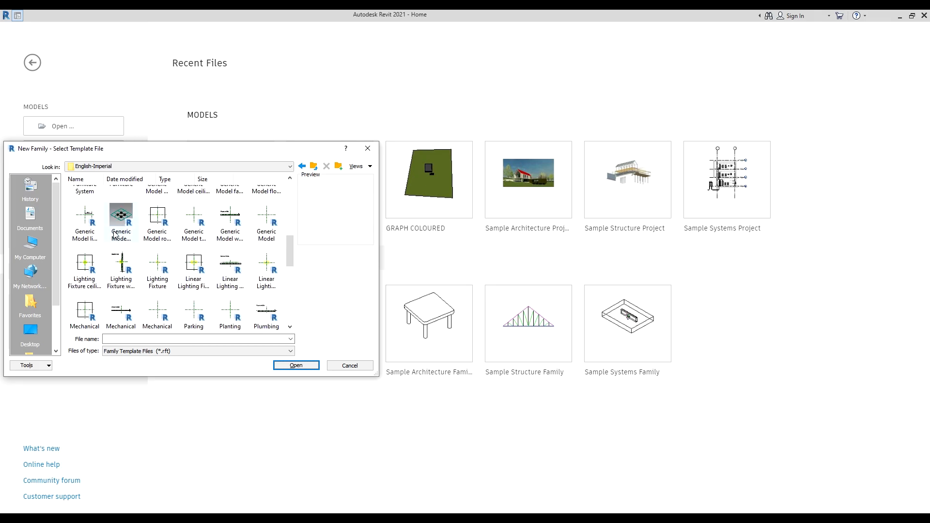
pyautogui.click(95, 274)
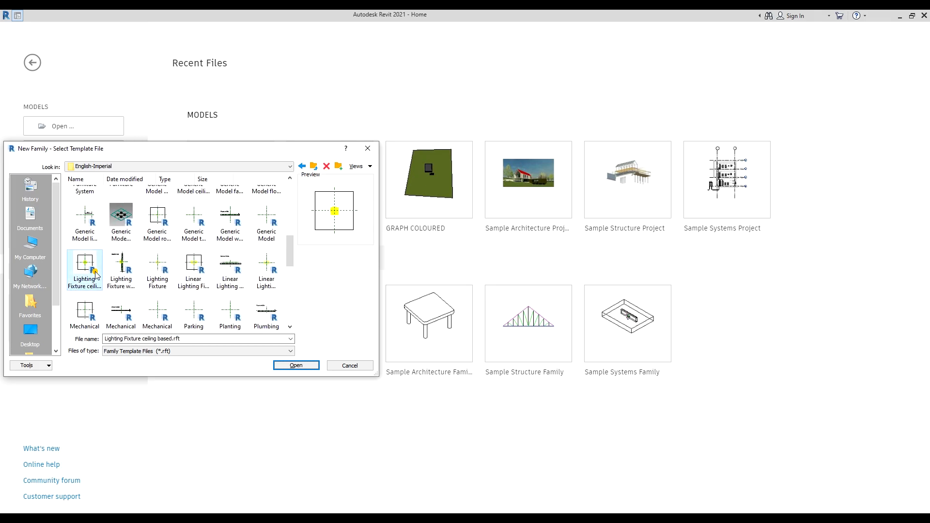
pyautogui.click(294, 365)
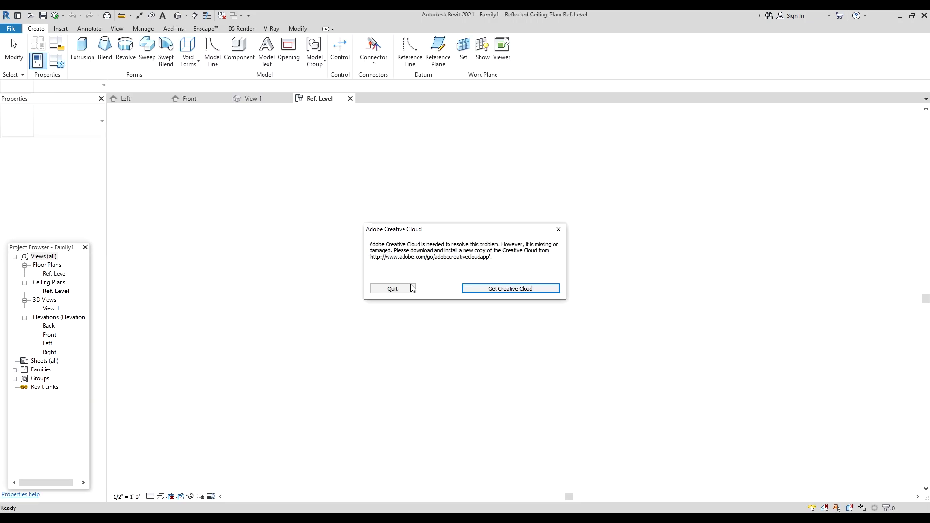
pyautogui.click(405, 289)
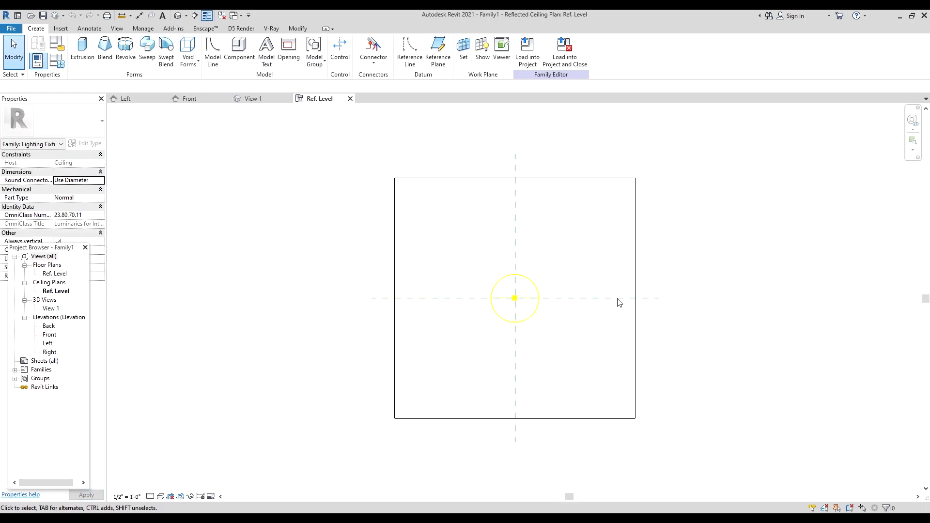
pyautogui.click(533, 310)
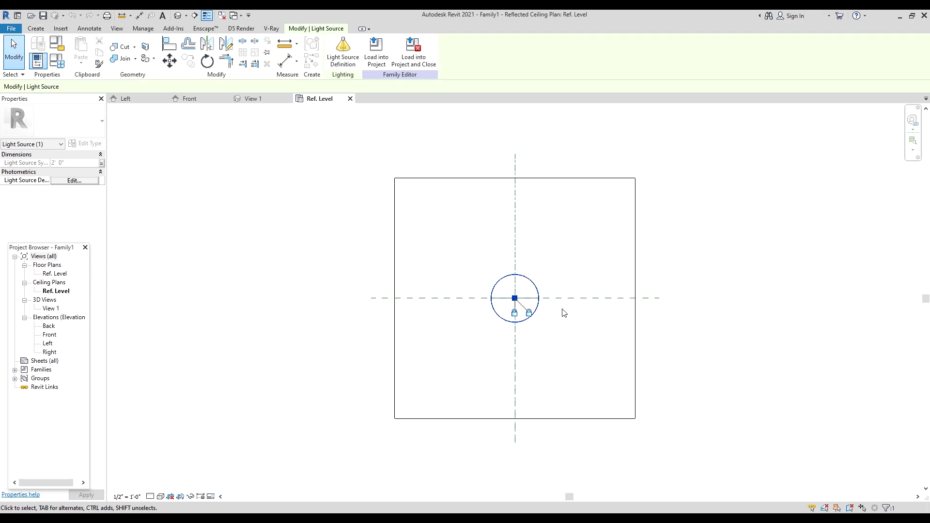
pyautogui.click(684, 262)
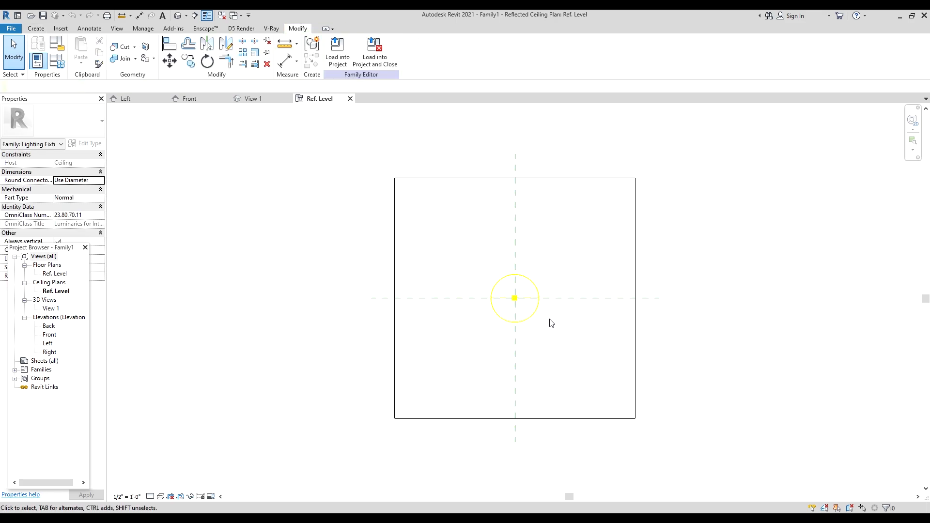
pyautogui.click(533, 316)
pyautogui.click(721, 269)
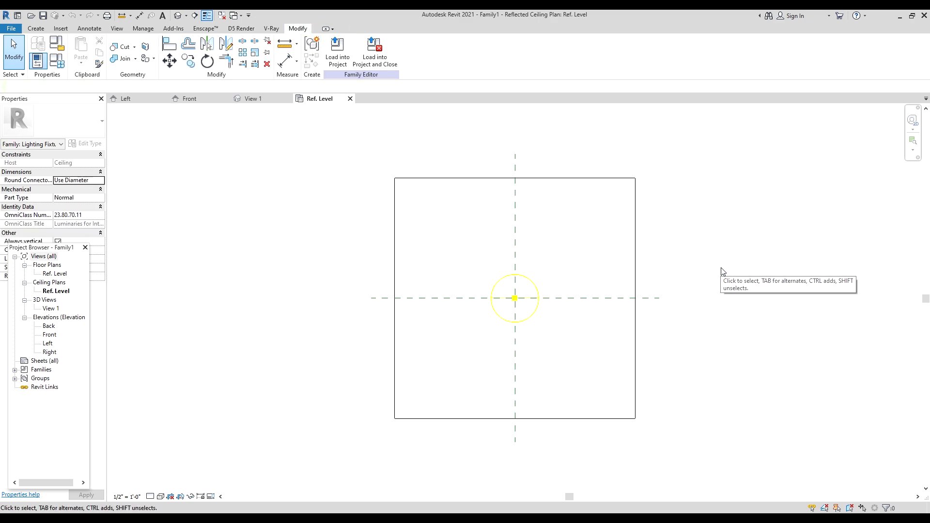
# Dock the floating Project Browser on the side of the drawing area opposite the Properties palette
pyautogui.moveTo(57, 249); pyautogui.dragTo(928, 160)
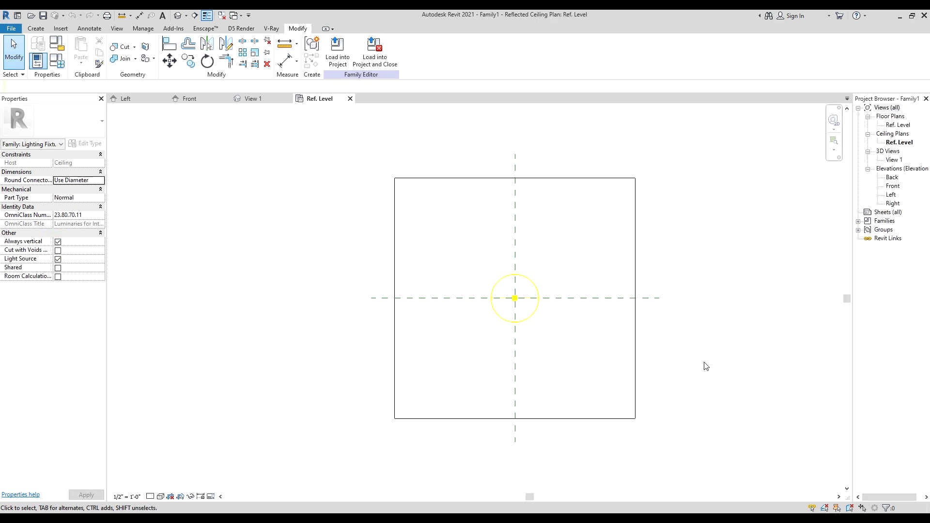
# Define the light source to emit from a point shape with a photometric web light distribution
pyautogui.click(536, 297)
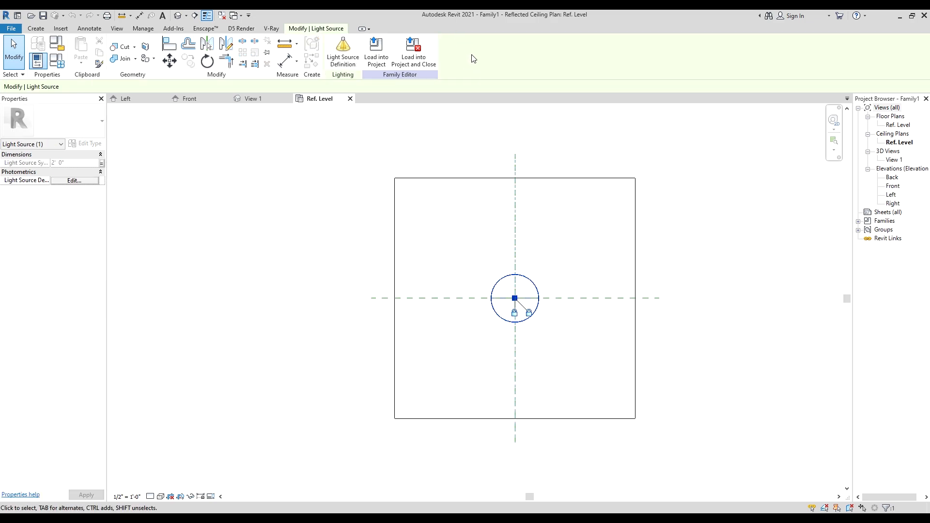
pyautogui.click(346, 57)
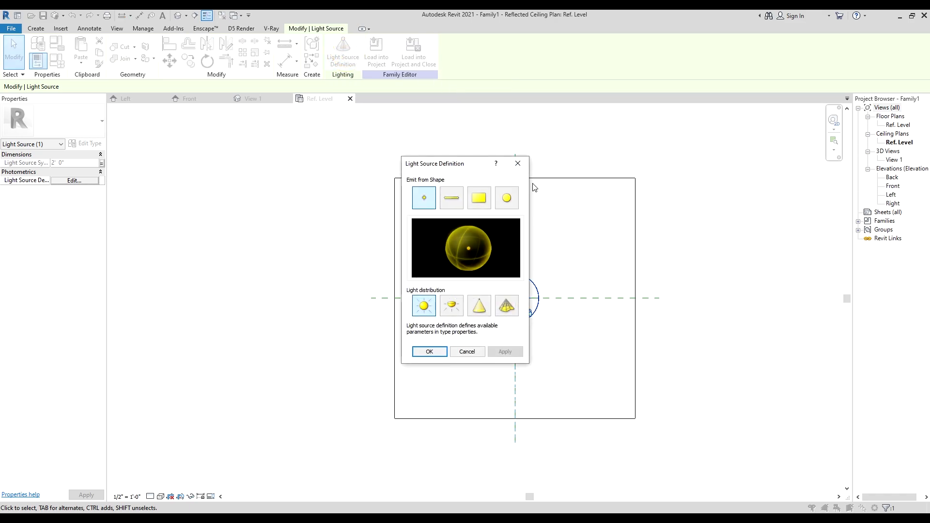
pyautogui.click(425, 201)
pyautogui.click(510, 308)
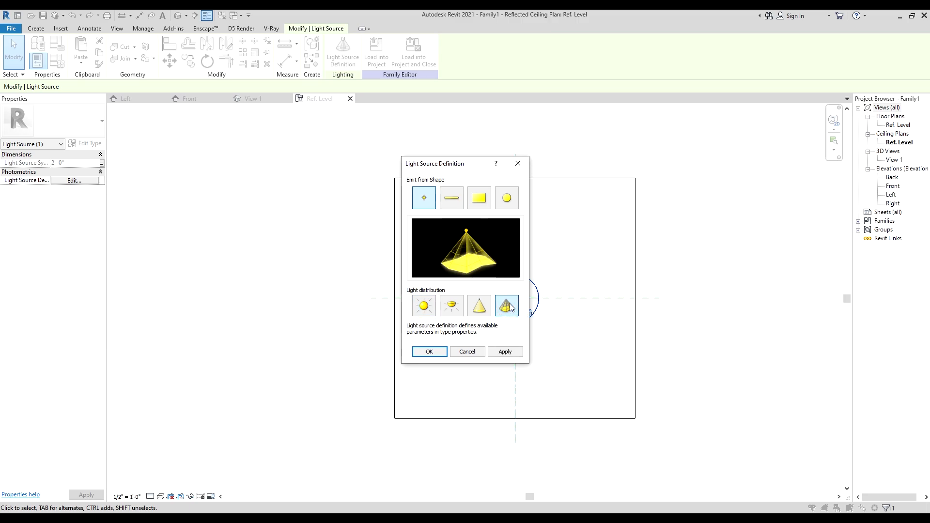
pyautogui.click(504, 352)
pyautogui.click(429, 352)
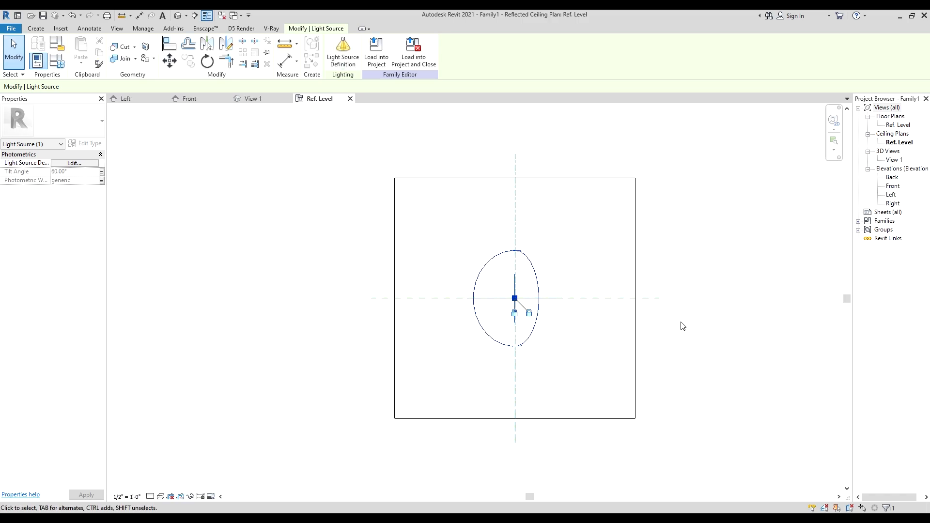
# Open the Front elevation and frame the light source together with the reference level
pyautogui.doubleClick(893, 186)
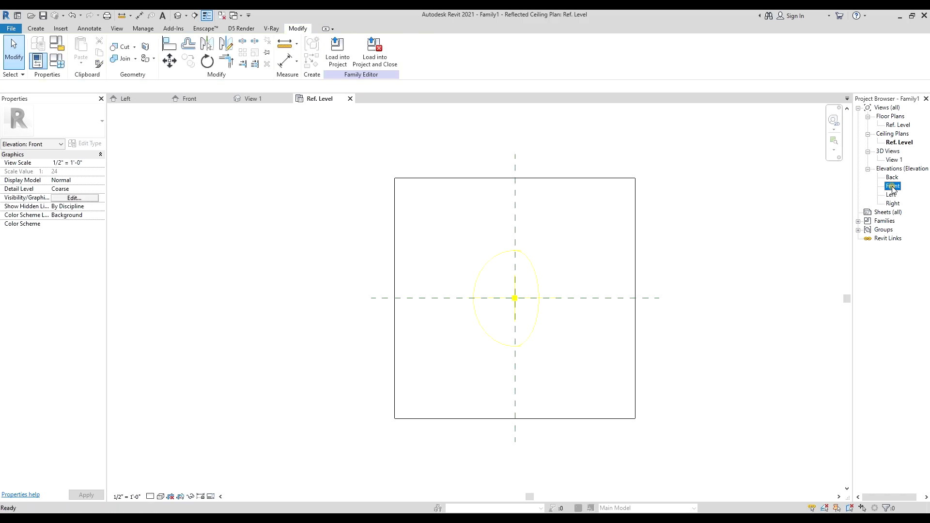
pyautogui.rightClick(399, 165)
pyautogui.click(453, 286)
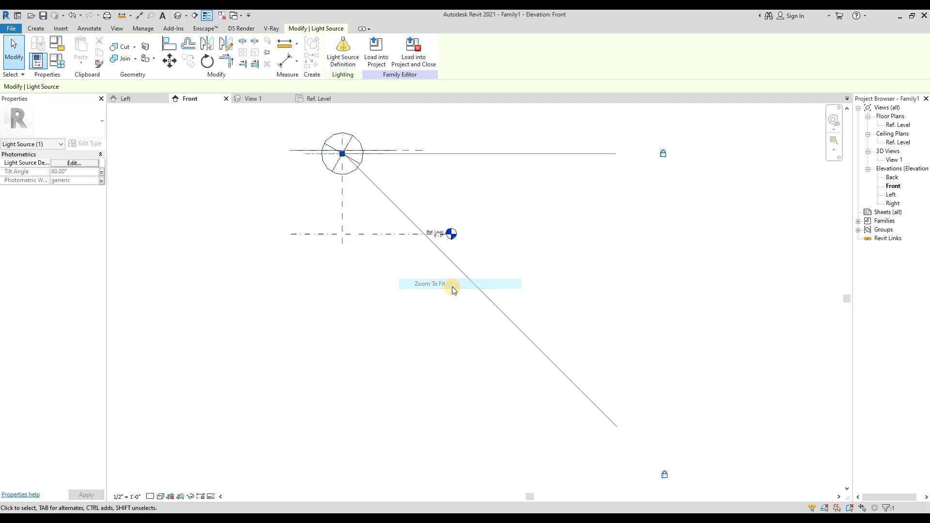
pyautogui.scroll(5, 368, 163)
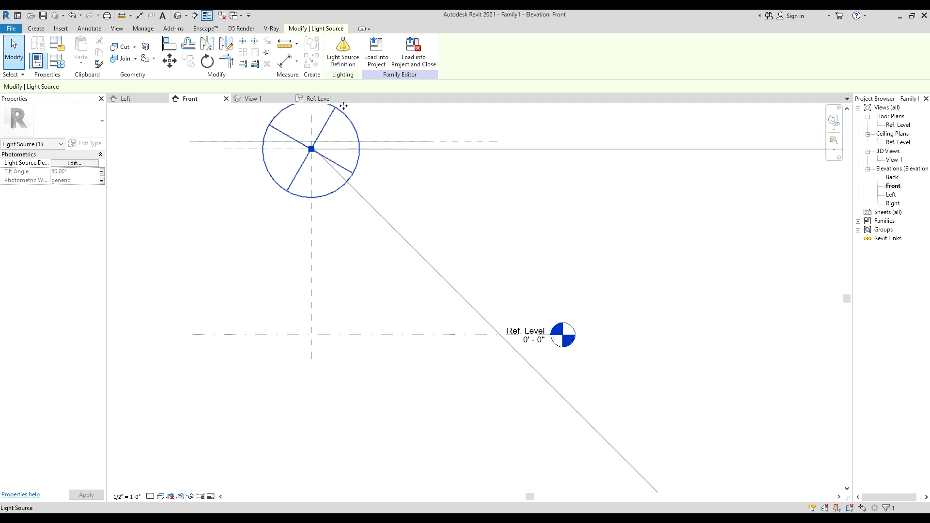
pyautogui.scroll(-1, 312, 150)
pyautogui.moveTo(312, 151); pyautogui.dragTo(339, 201, button='middle')
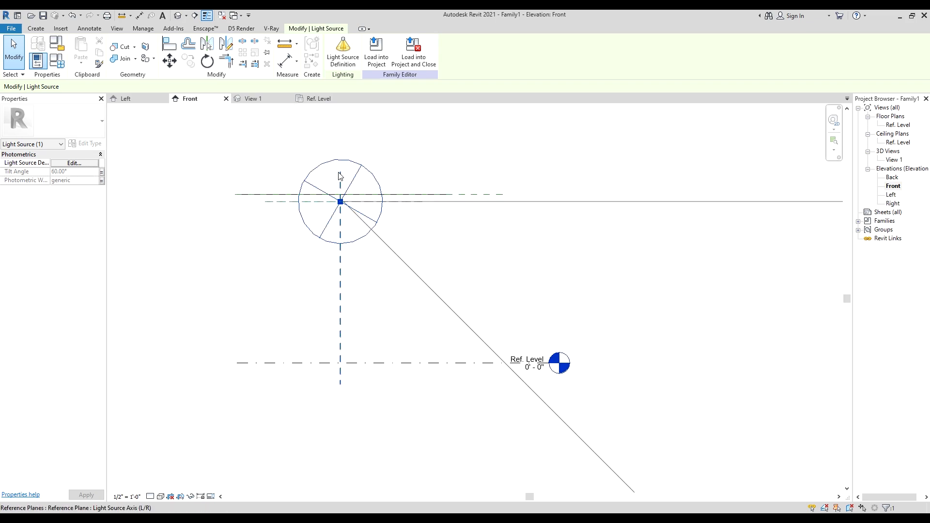
# Set the family's photometric Tilt Angle to 90° in the family types and apply it
pyautogui.click(62, 47)
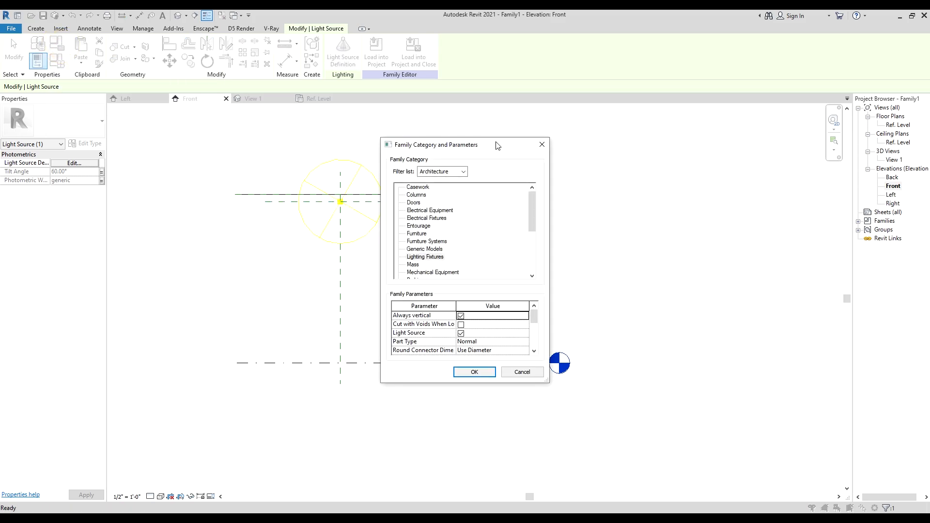
pyautogui.click(542, 144)
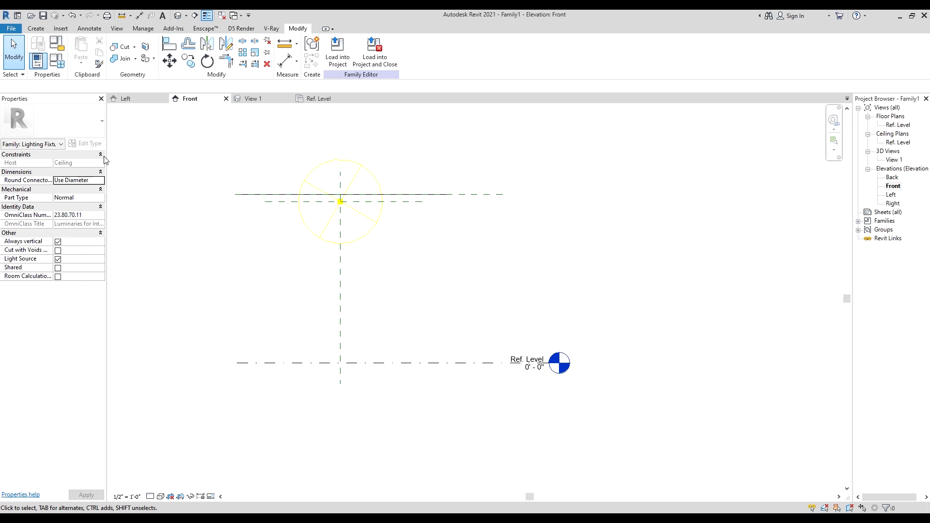
pyautogui.click(57, 61)
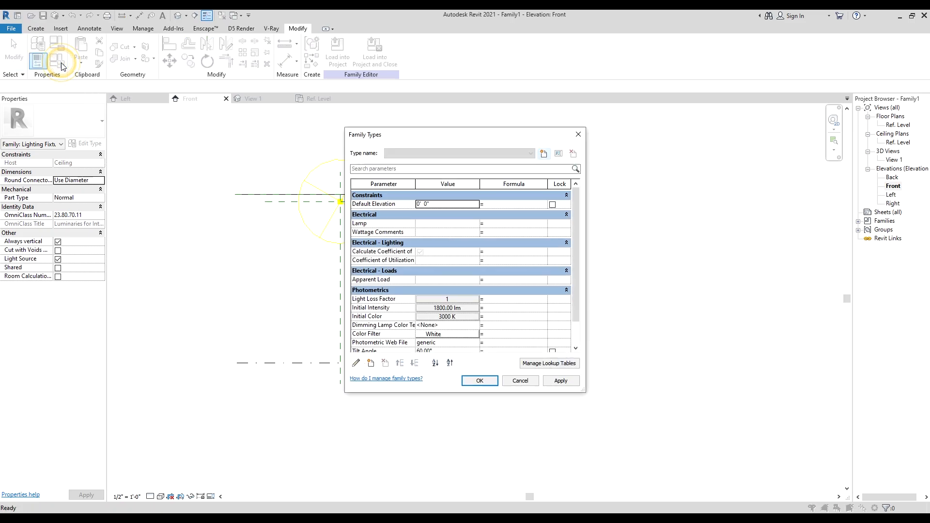
pyautogui.scroll(-2, 508, 294)
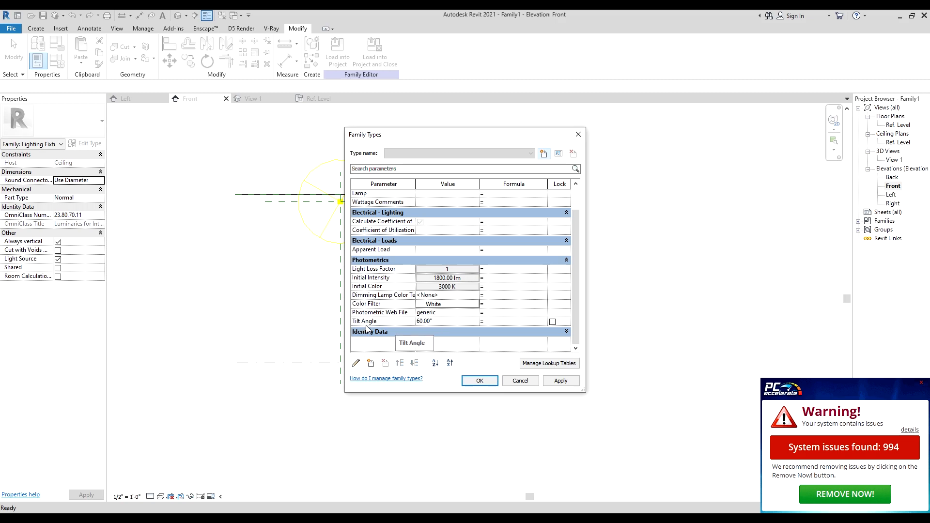
pyautogui.click(439, 322)
pyautogui.doubleClick(439, 322)
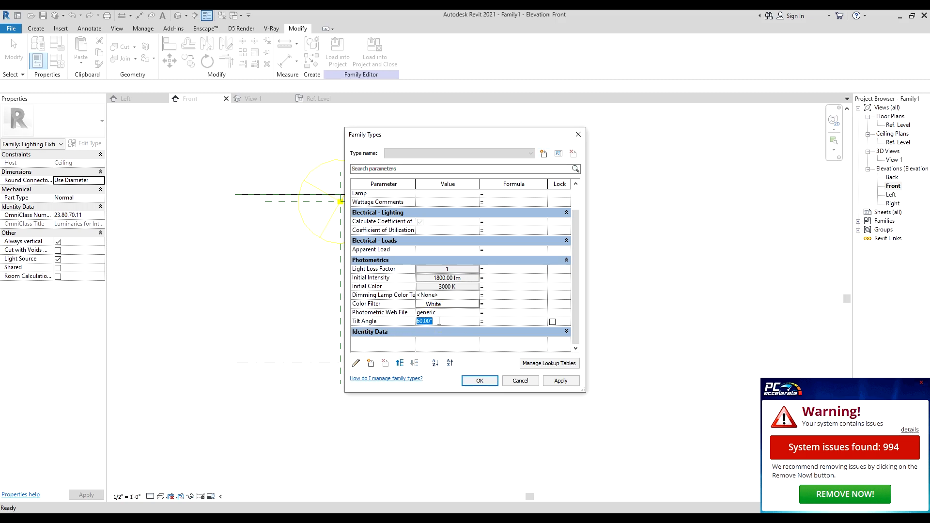
pyautogui.write('90')
pyautogui.press('Tab')
pyautogui.click(561, 381)
pyautogui.click(469, 382)
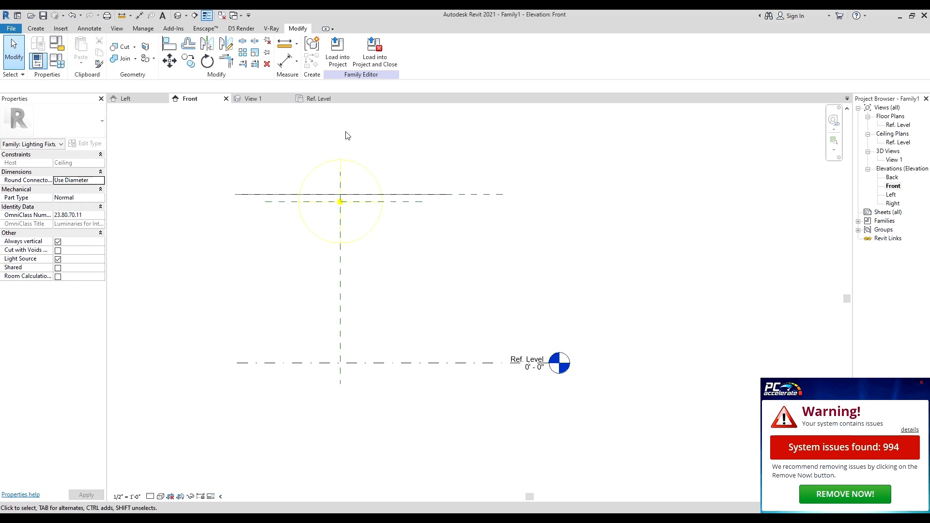
# Set the Apparent Load under Electrical - Loads to 50 VA in the light fixture's family types
pyautogui.click(343, 166)
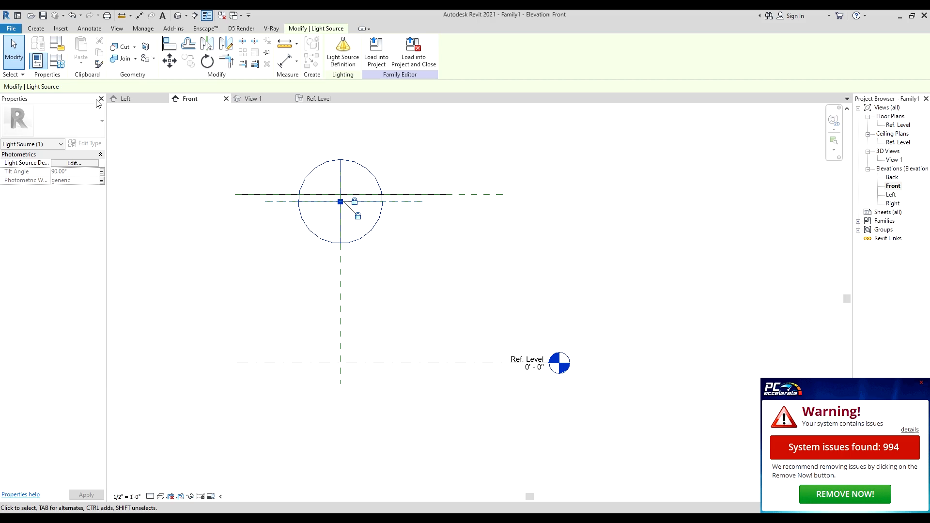
pyautogui.click(57, 60)
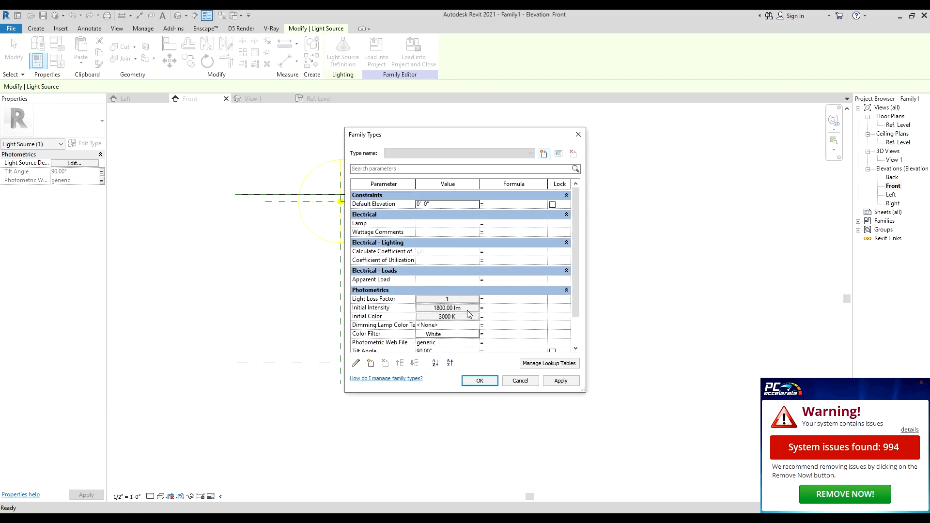
pyautogui.click(449, 280)
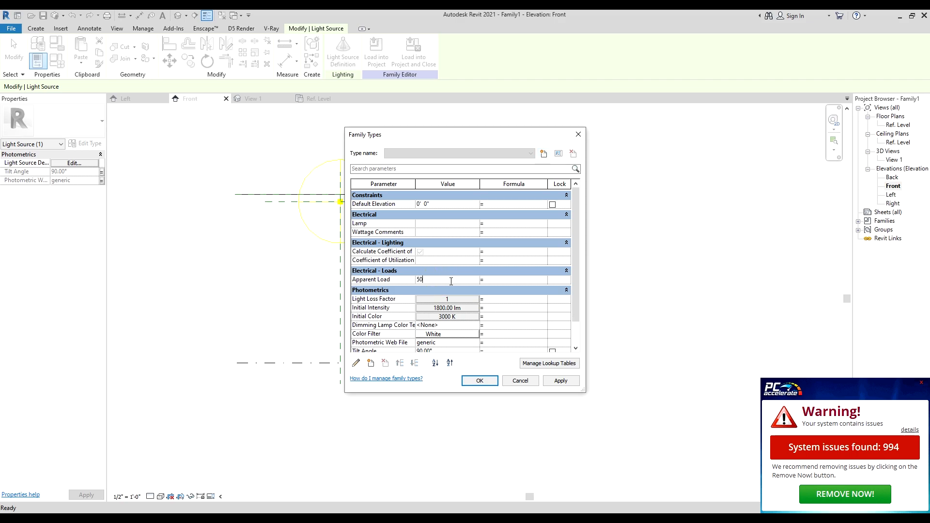
pyautogui.write('50v')
pyautogui.press('Return')
pyautogui.click(533, 267)
pyautogui.press('Tab')
# Define the fixture's Initial Intensity by wattage and set it to 50 W
pyautogui.scroll(-2, 473, 320)
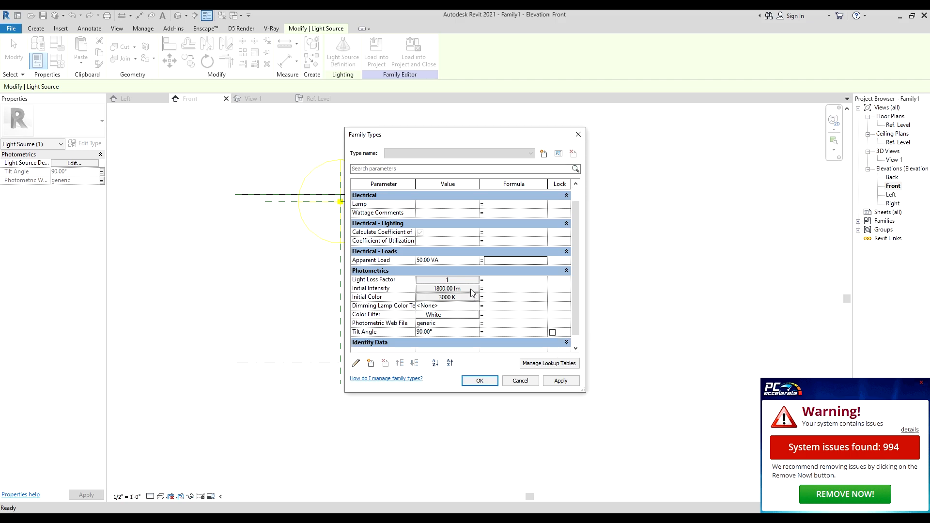
pyautogui.click(447, 288)
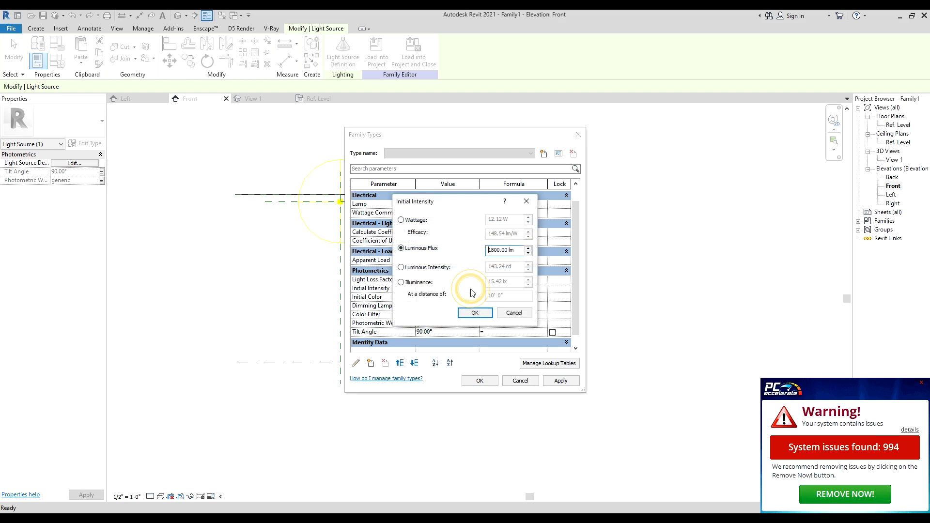
pyautogui.click(401, 220)
pyautogui.tripleClick(507, 220)
pyautogui.write('50')
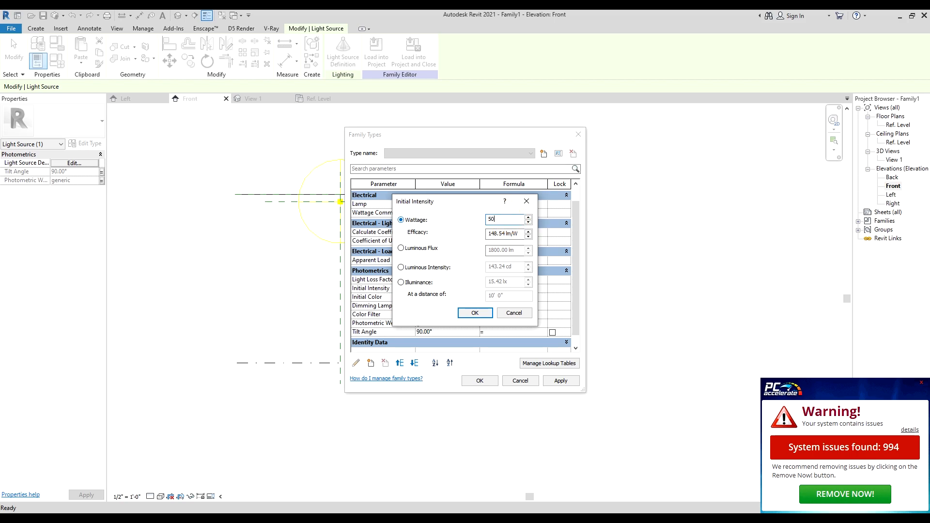
pyautogui.press('Return')
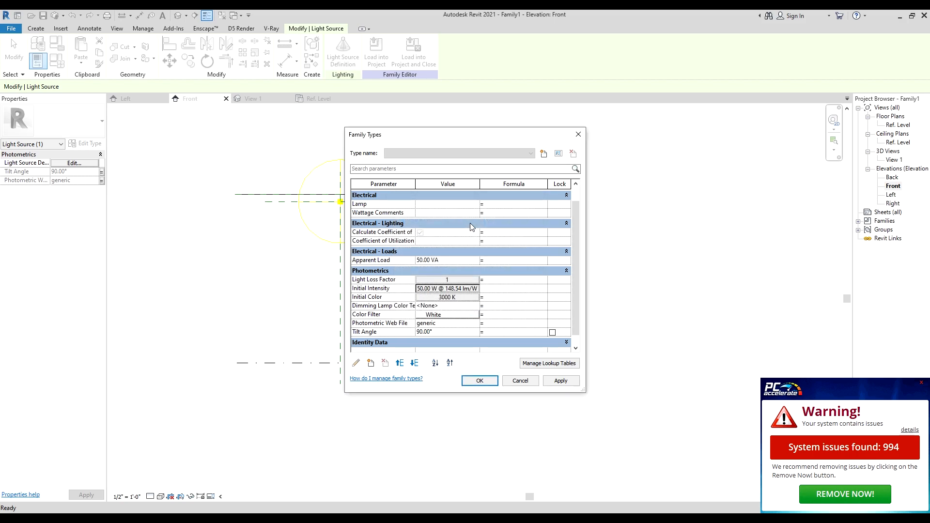
pyautogui.click(470, 289)
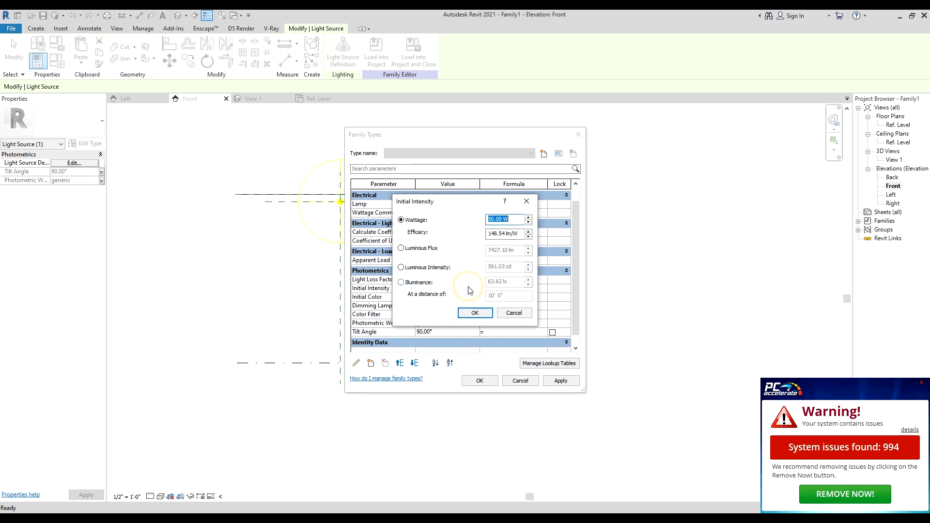
pyautogui.click(481, 312)
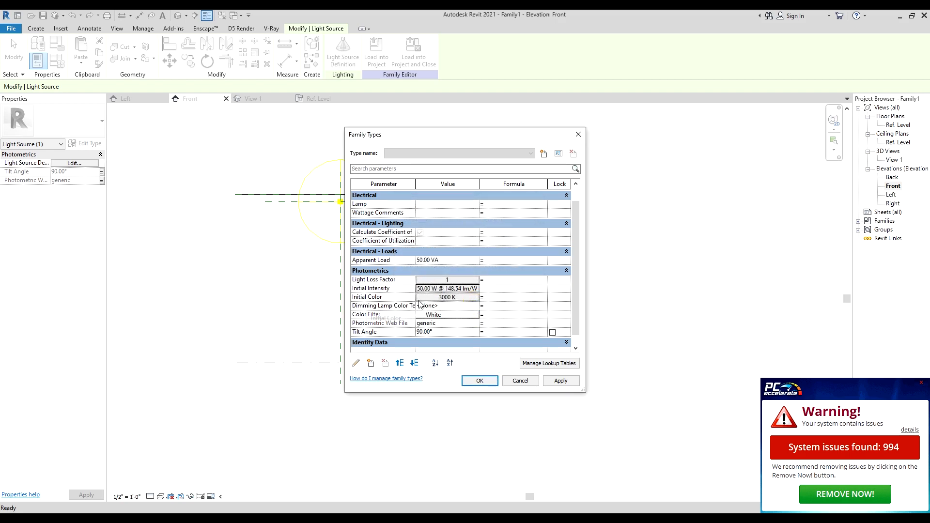
# Set the Initial Color temperature to 4000 K and the dimming lamp color temperature shift to Incandescent Lamp Curve
pyautogui.click(439, 297)
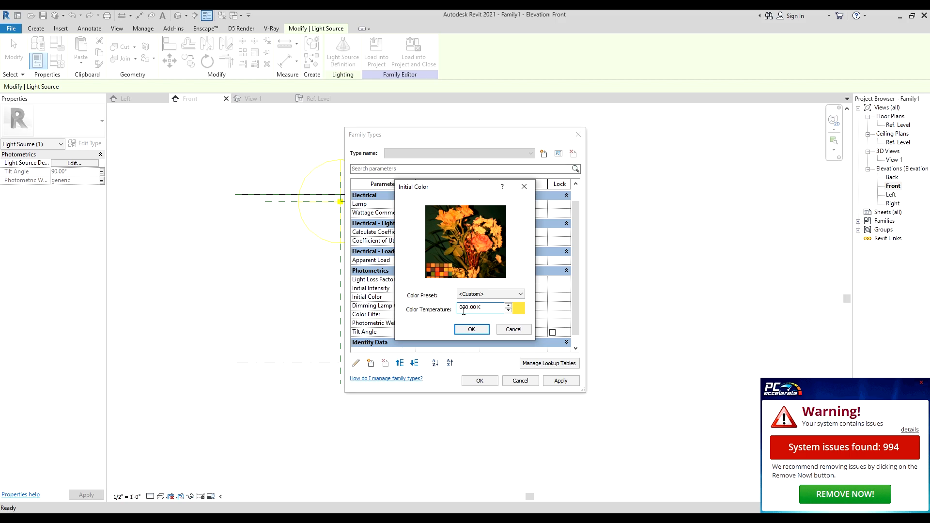
pyautogui.press('Return')
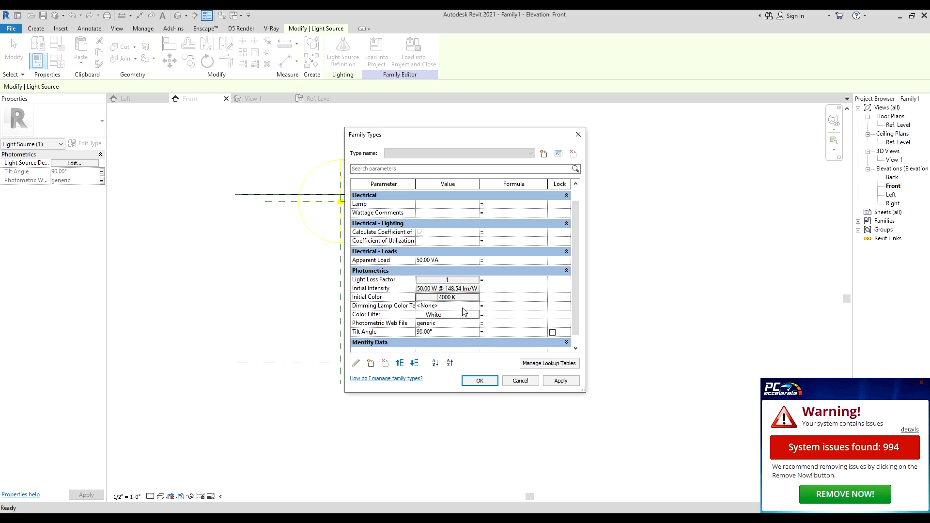
pyautogui.click(462, 307)
pyautogui.click(475, 306)
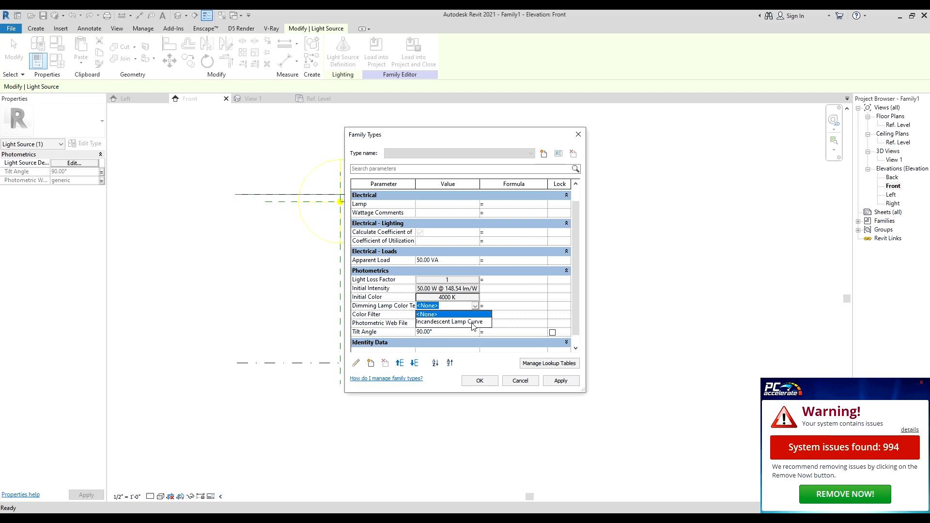
pyautogui.click(472, 322)
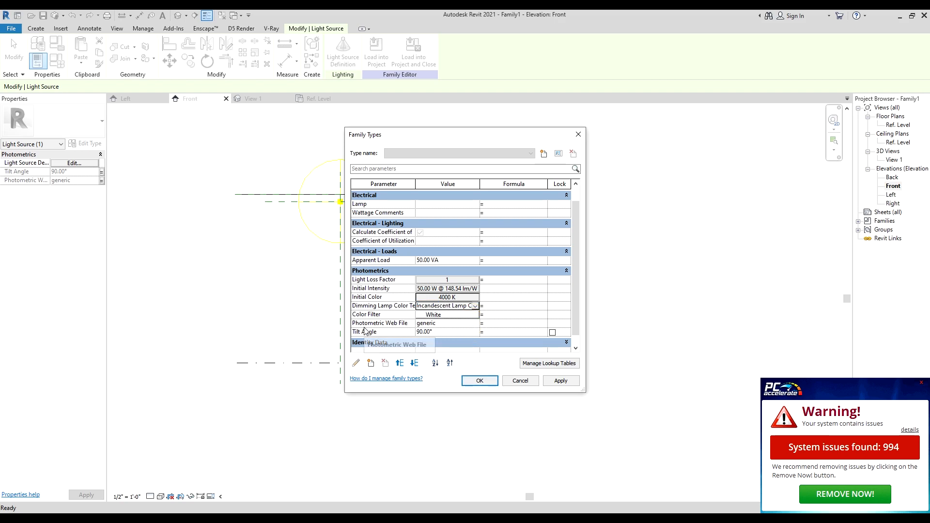
# Browse for a new Photometric Web File and show the IES folder's contents as a list
pyautogui.click(468, 324)
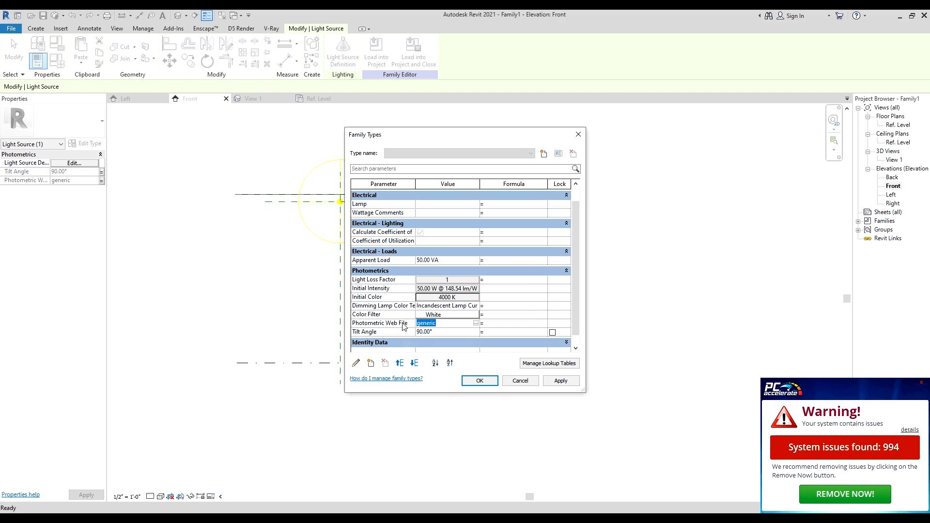
pyautogui.click(465, 324)
pyautogui.doubleClick(470, 325)
pyautogui.click(477, 324)
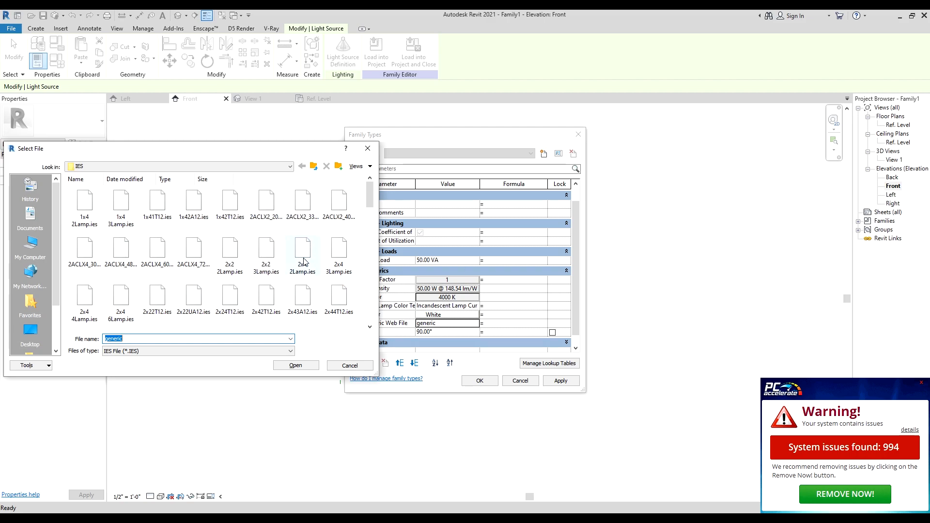
pyautogui.click(360, 167)
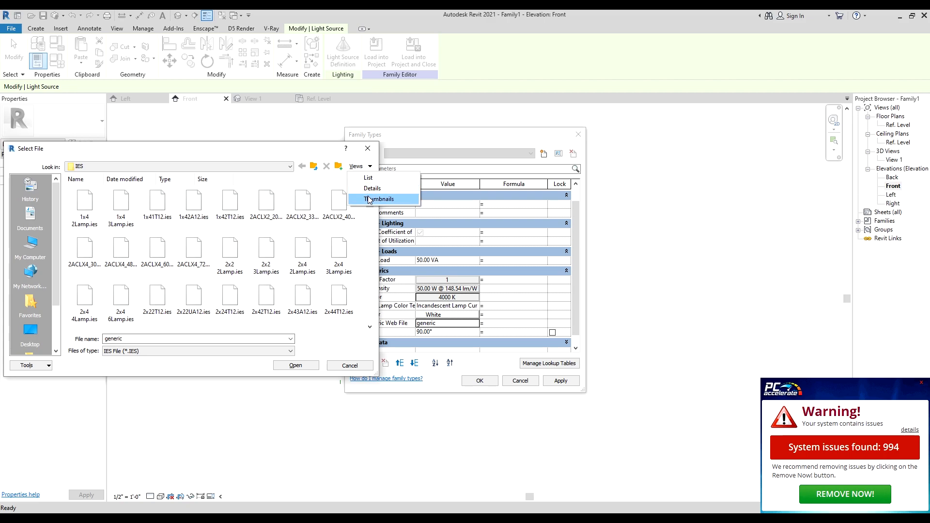
pyautogui.click(360, 168)
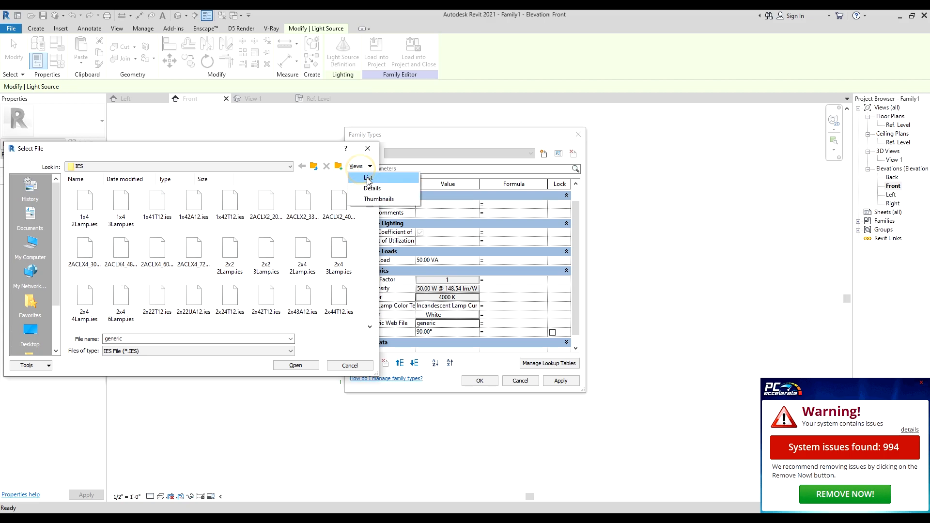
pyautogui.click(368, 177)
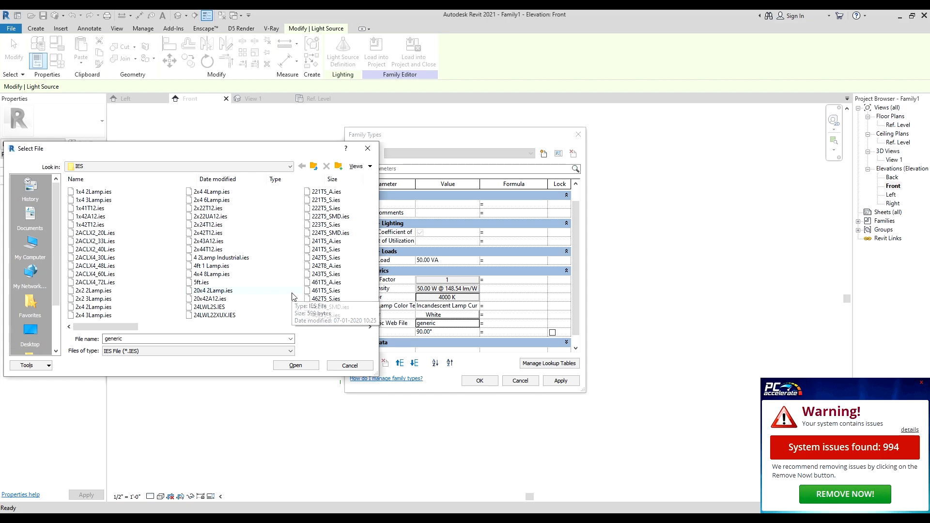
# Load 1x42A12.ies as the photometric web file and apply the family type settings
pyautogui.hscroll(10, 292, 297)
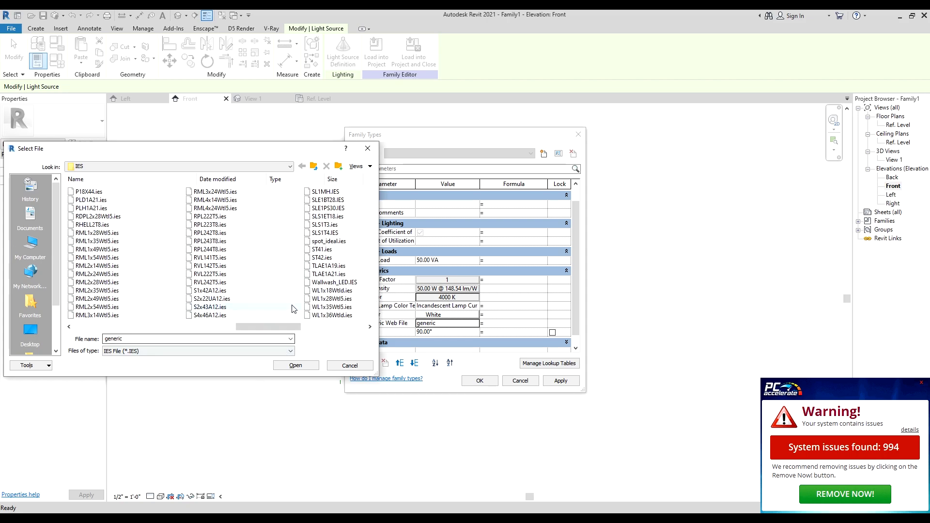
pyautogui.hscroll(-2, 286, 297)
pyautogui.hscroll(-6, 283, 293)
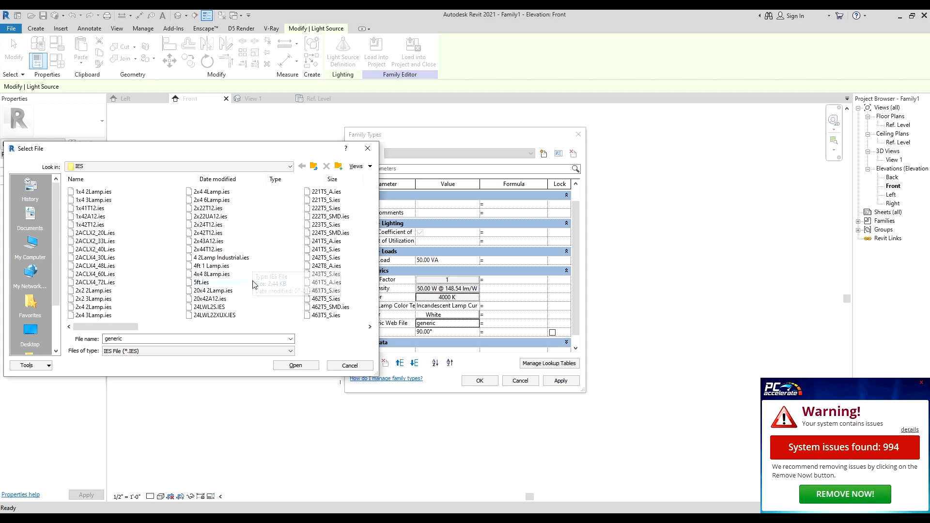
pyautogui.click(121, 218)
pyautogui.click(297, 365)
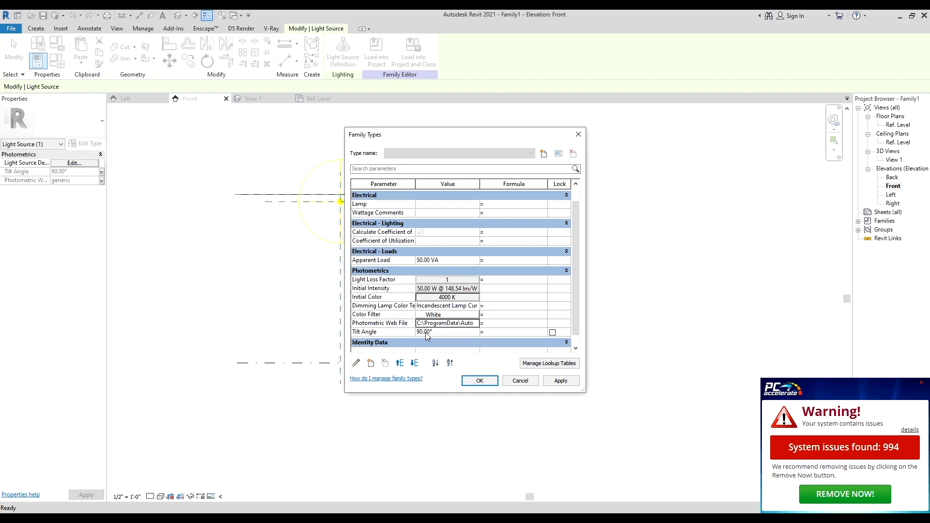
pyautogui.click(561, 383)
pyautogui.click(480, 381)
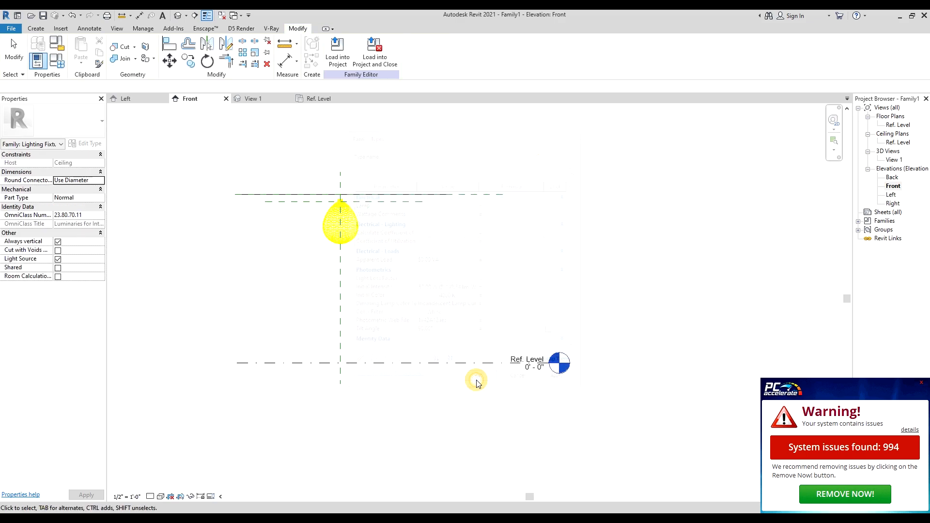
# Set the distance between the ceiling and the Light Source Elevation reference plane to 3 inches
pyautogui.scroll(4, 338, 212)
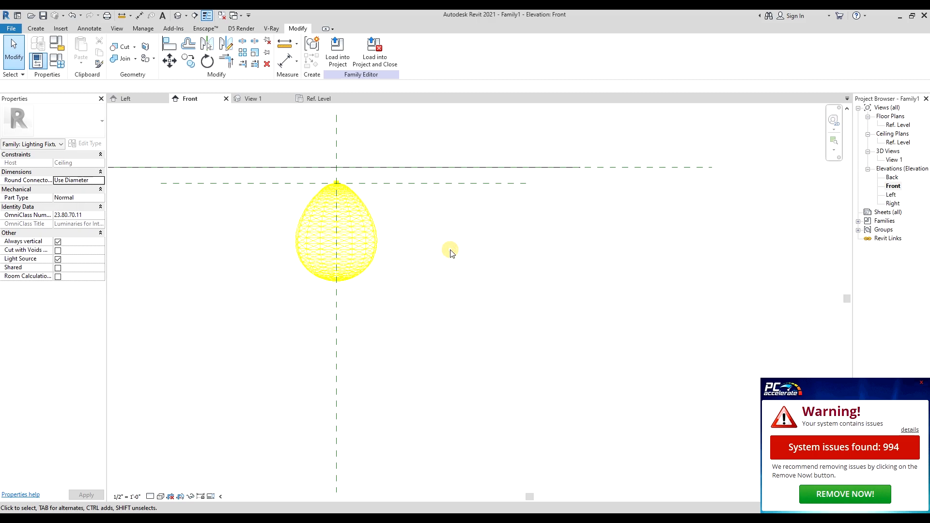
pyautogui.scroll(-2, 392, 259)
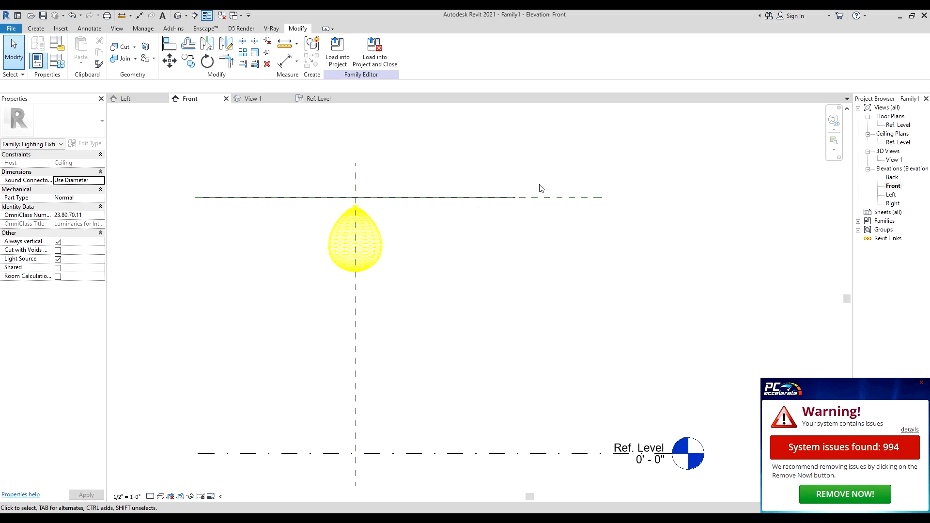
pyautogui.click(448, 208)
pyautogui.scroll(2, 436, 208)
pyautogui.scroll(3, 435, 207)
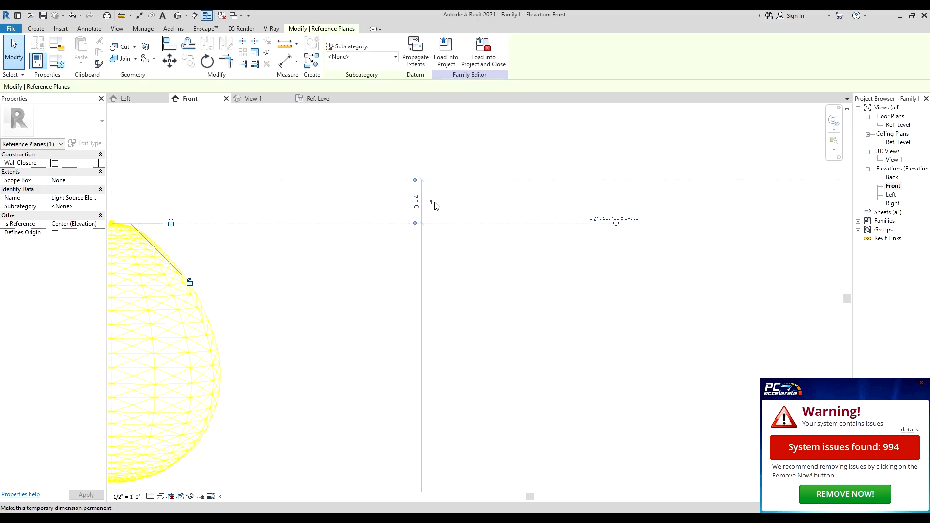
pyautogui.click(417, 206)
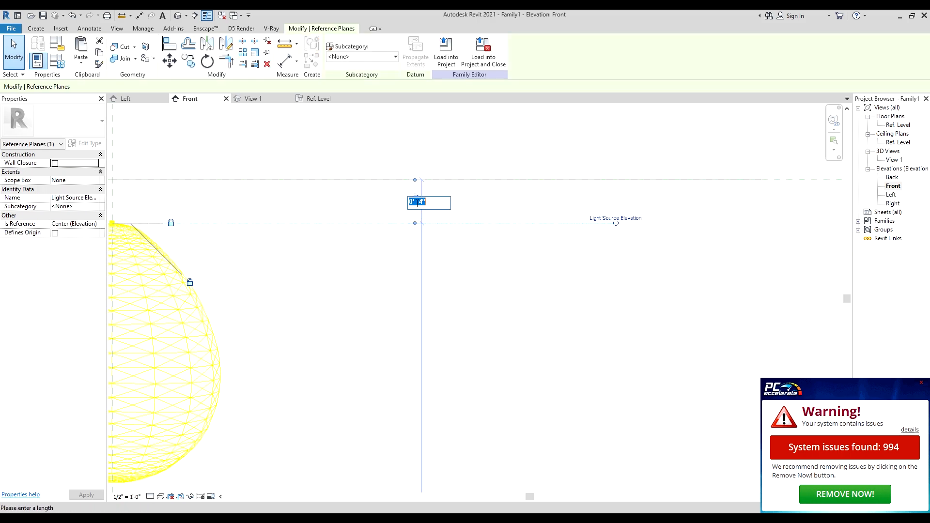
pyautogui.write('3')
pyautogui.press('Return')
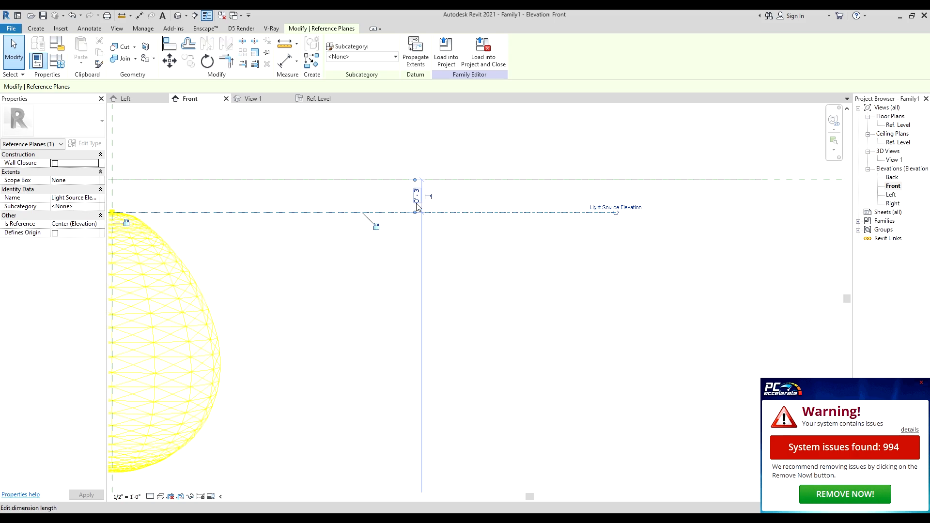
pyautogui.scroll(-2, 377, 223)
pyautogui.scroll(-1, 298, 243)
pyautogui.moveTo(311, 249); pyautogui.dragTo(353, 270, button='middle')
pyautogui.scroll(-1, 388, 293)
pyautogui.moveTo(396, 302); pyautogui.dragTo(405, 307, button='middle')
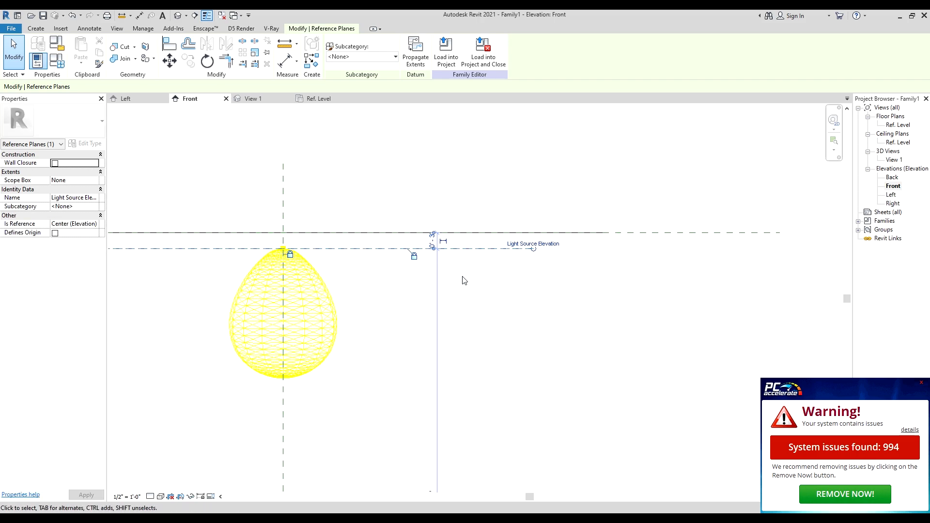
pyautogui.click(377, 248)
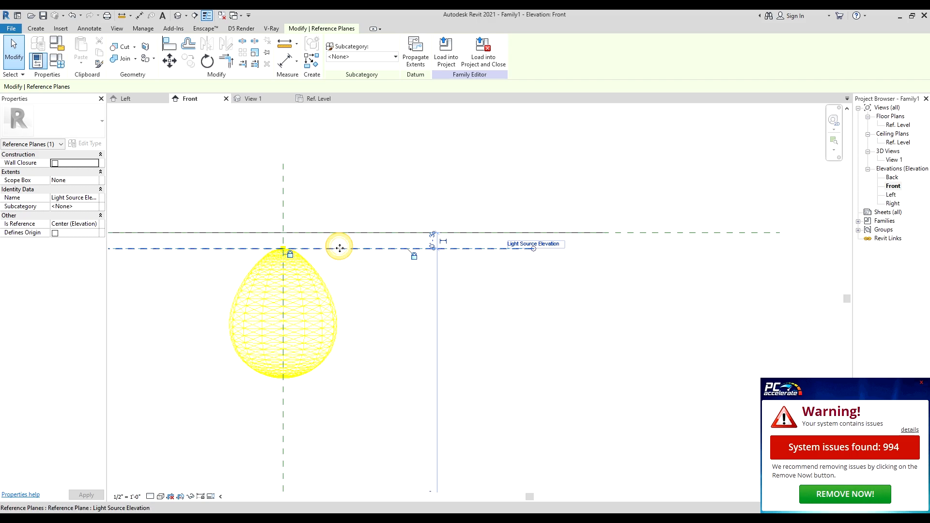
pyautogui.scroll(-1, 354, 251)
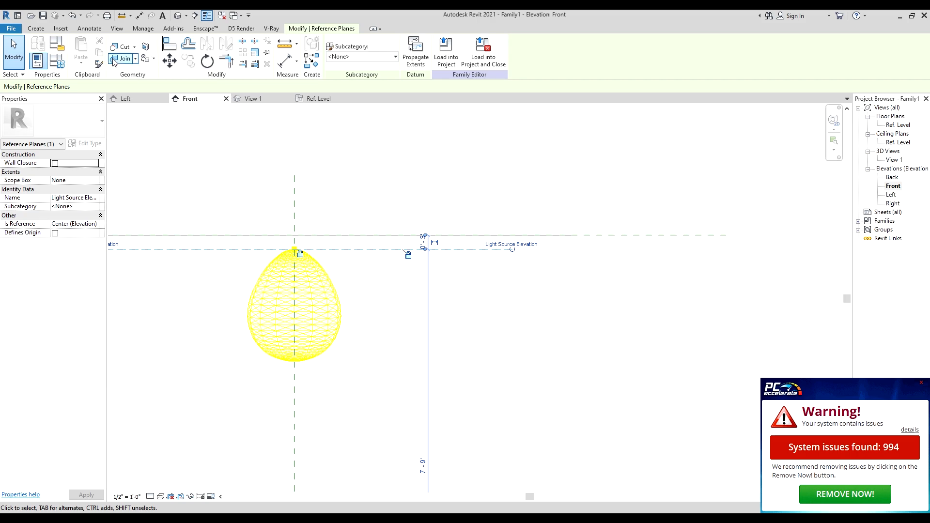
# Draw a horizontal reference line across the light source axis, between the ceiling and the Light Source Elevation plane
pyautogui.click(297, 61)
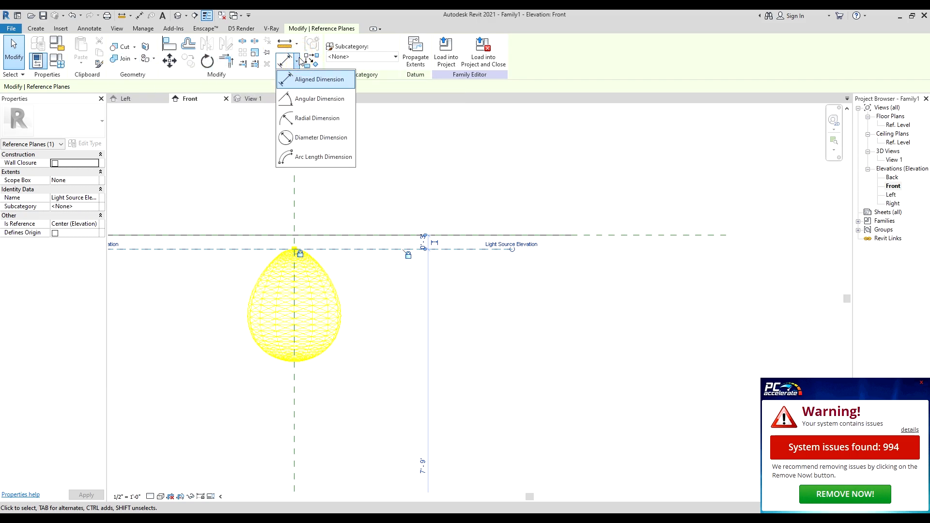
pyautogui.click(41, 29)
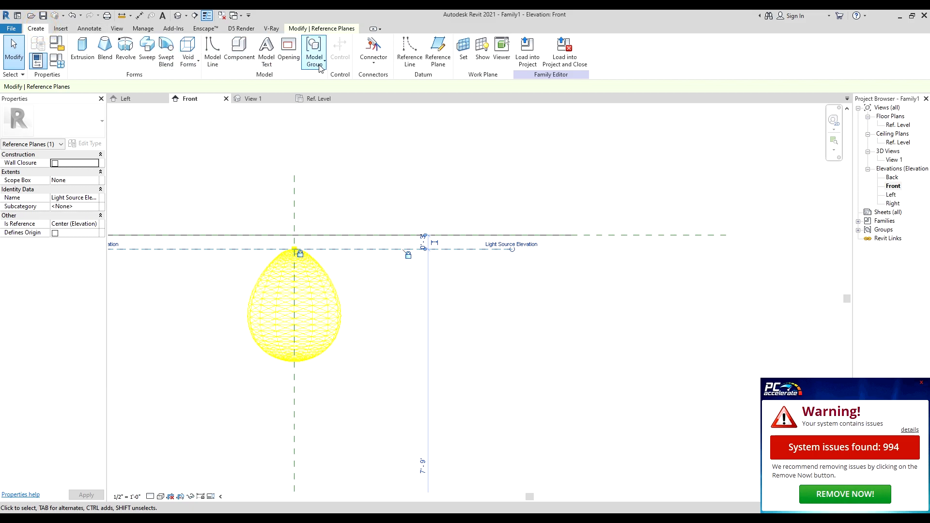
pyautogui.click(409, 48)
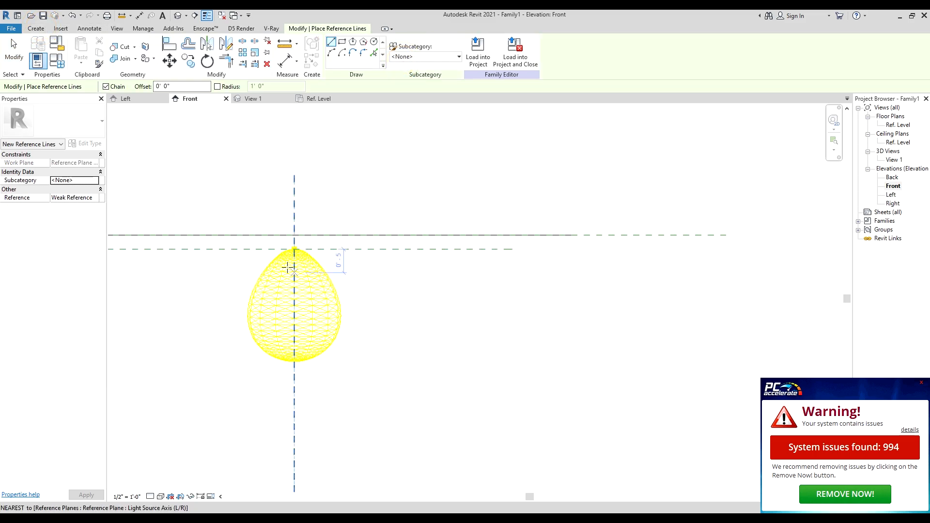
pyautogui.click(441, 241)
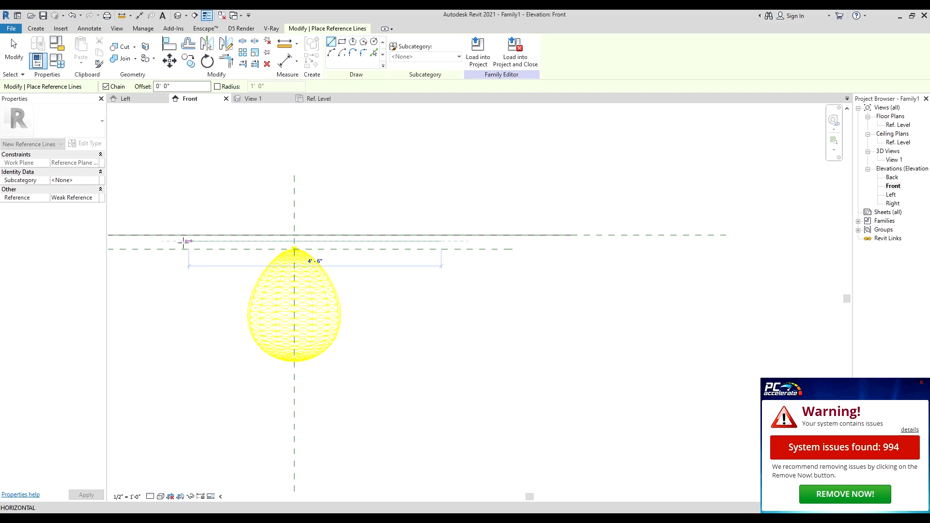
pyautogui.click(111, 239)
pyautogui.press('Escape')
pyautogui.scroll(-2, 496, 239)
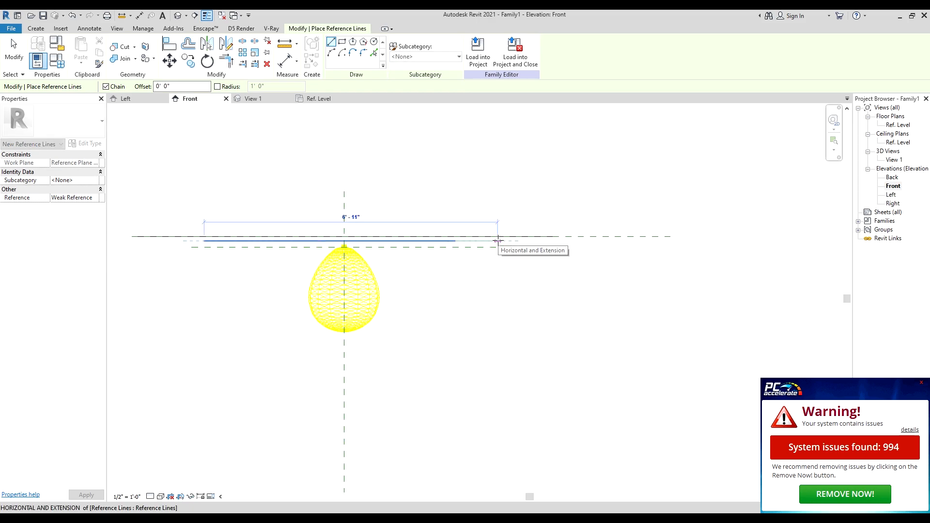
pyautogui.press('Escape')
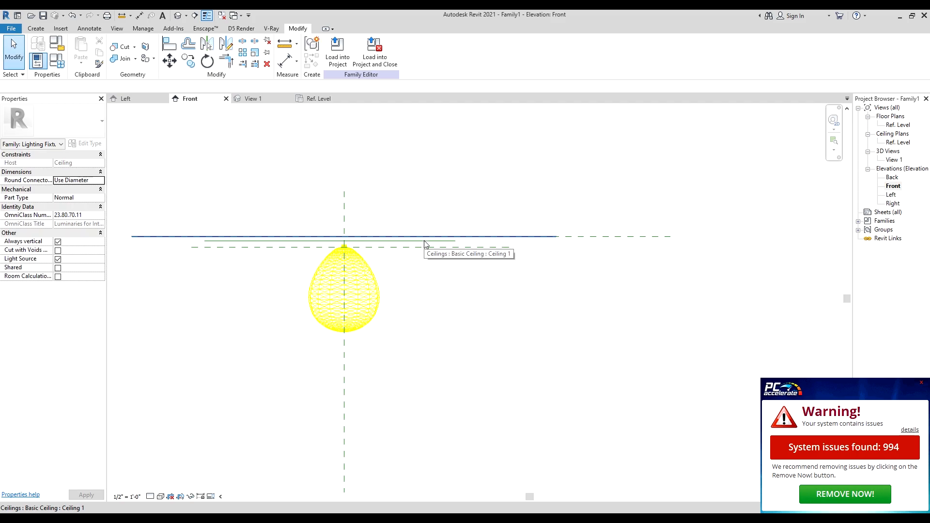
pyautogui.click(468, 249)
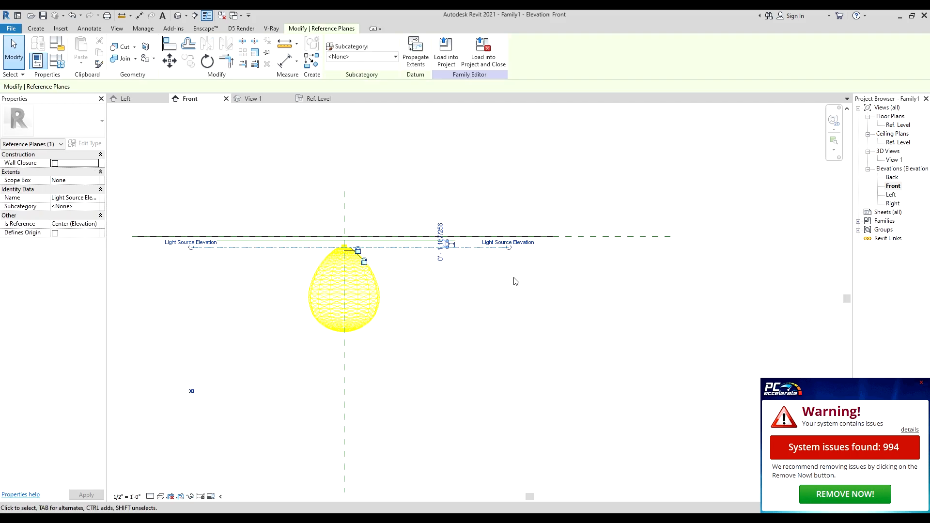
pyautogui.scroll(4, 460, 244)
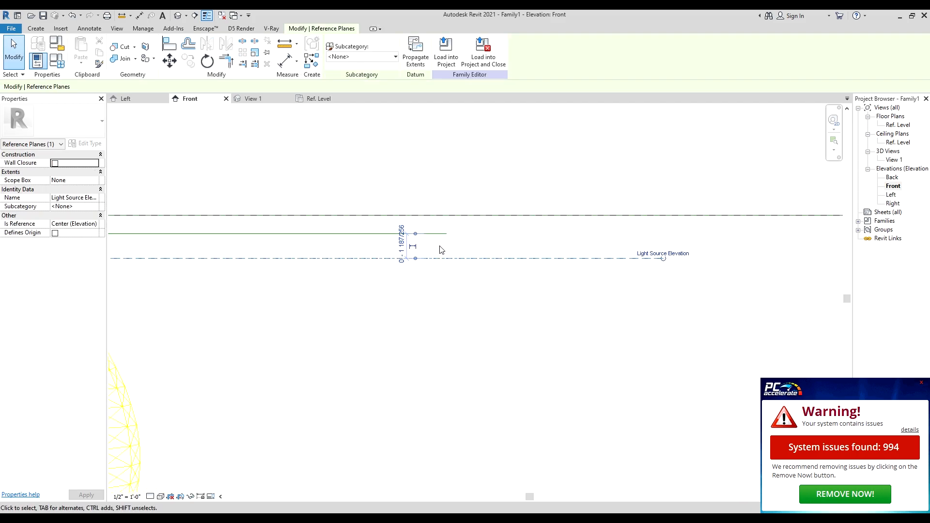
pyautogui.press('Escape')
pyautogui.scroll(-5, 586, 254)
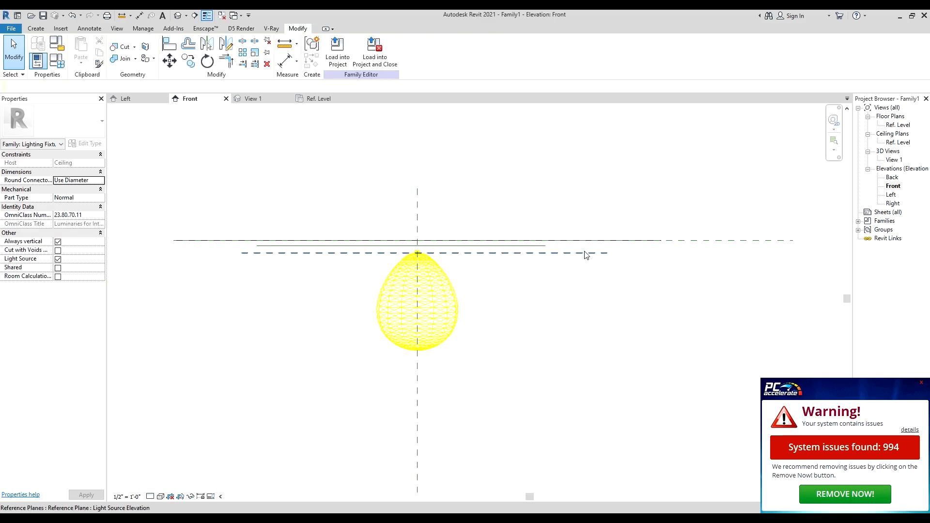
# Open the Ref. Level floor plan and set its visual style to Realistic
pyautogui.doubleClick(900, 125)
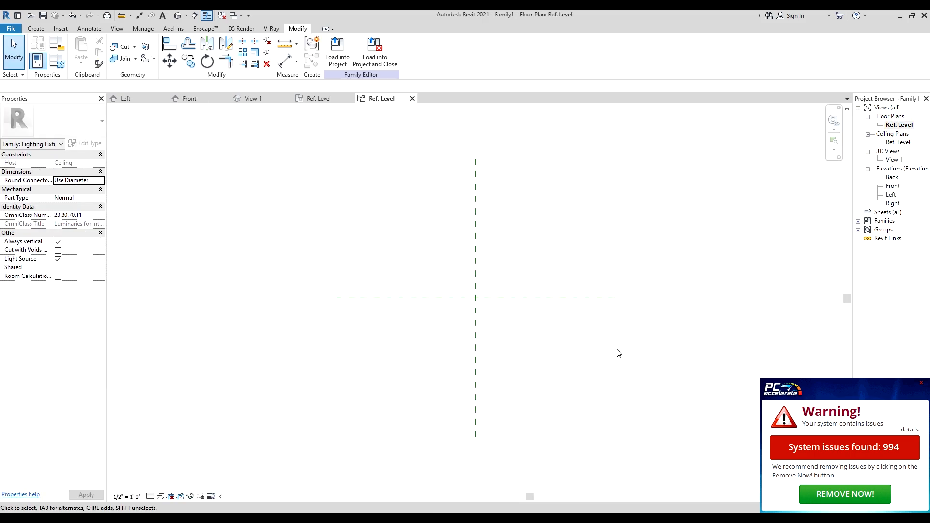
pyautogui.rightClick(614, 223)
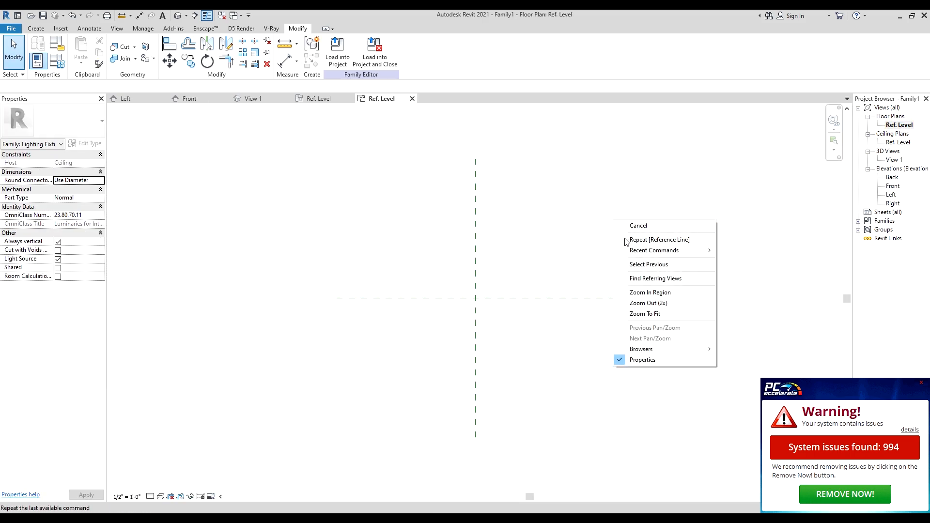
pyautogui.click(650, 303)
pyautogui.rightClick(635, 274)
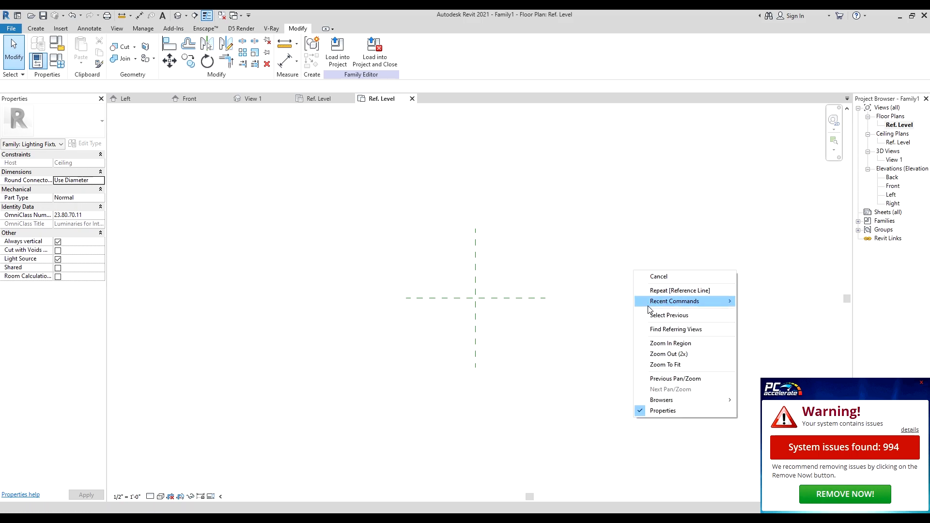
pyautogui.click(659, 364)
pyautogui.scroll(1, 509, 304)
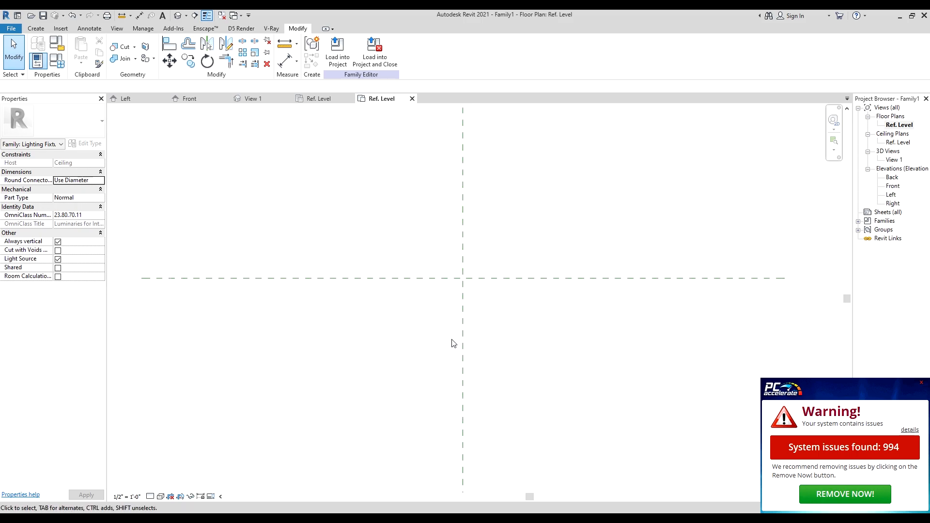
pyautogui.click(162, 496)
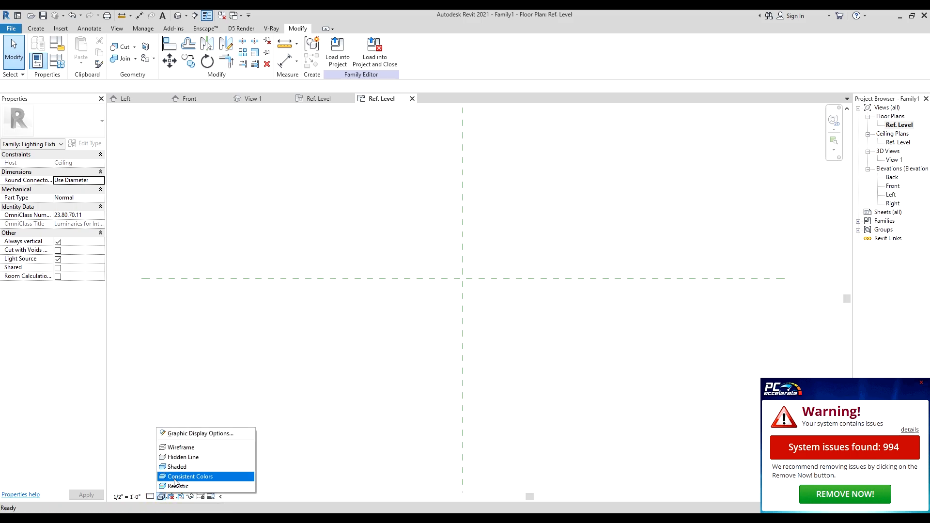
pyautogui.click(192, 485)
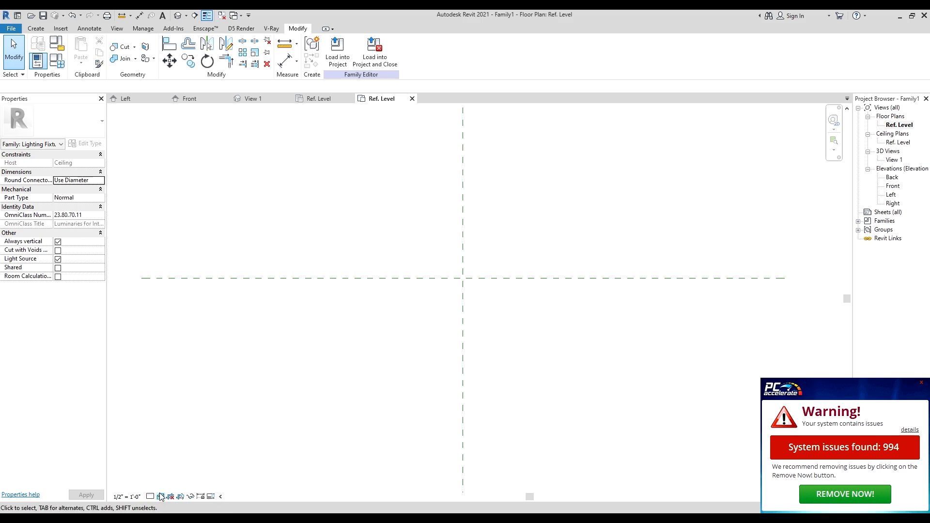
pyautogui.scroll(-1, 523, 293)
pyautogui.moveTo(527, 293); pyautogui.dragTo(421, 300, button='middle')
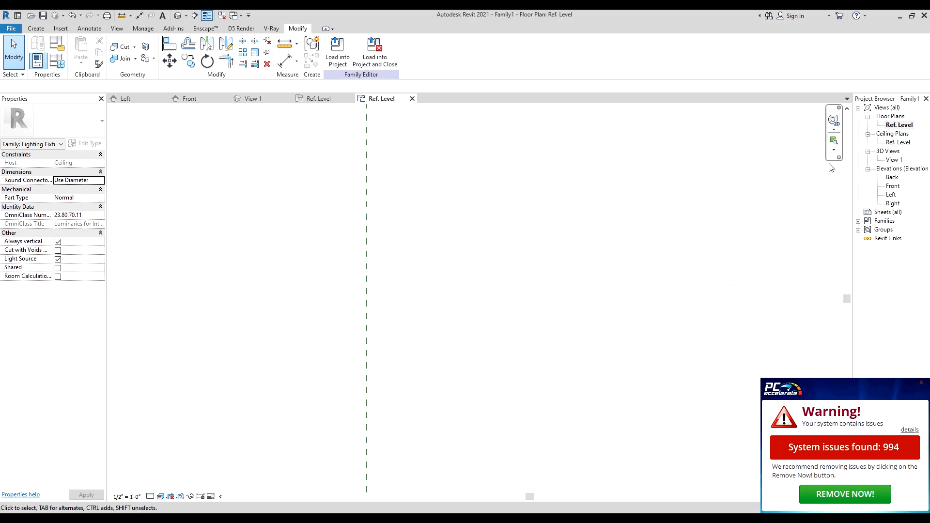
# In the Ref. Level ceiling plan, start an extrusion and sketch a circle of 7-inch radius centered on the light source
pyautogui.doubleClick(899, 143)
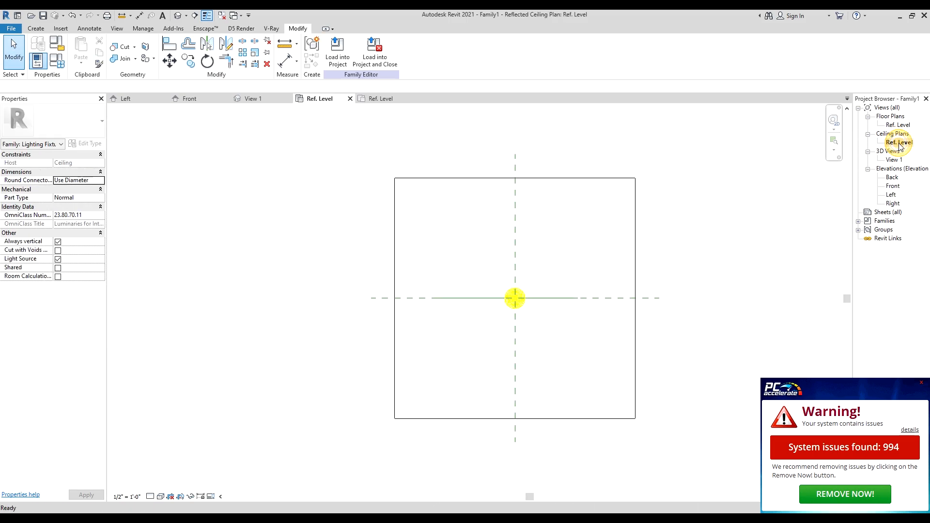
pyautogui.scroll(4, 499, 329)
pyautogui.scroll(-3, 515, 309)
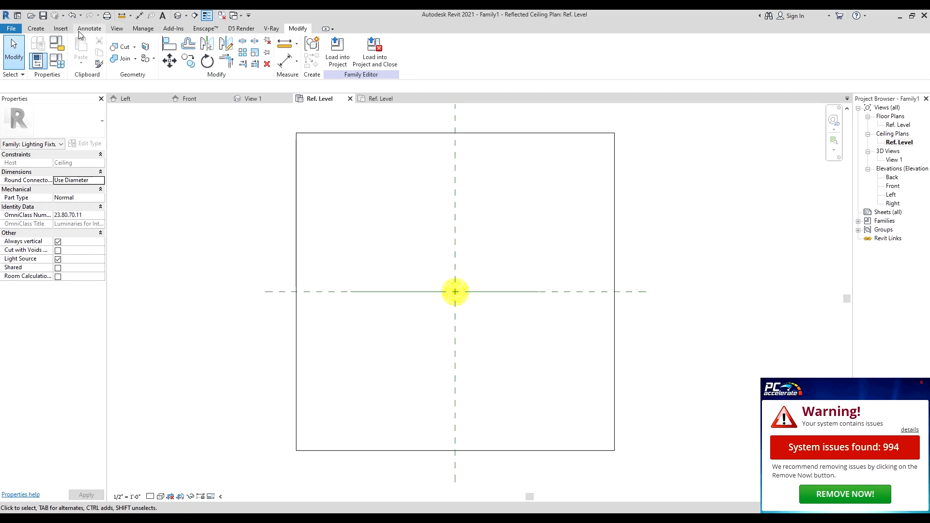
pyautogui.click(44, 31)
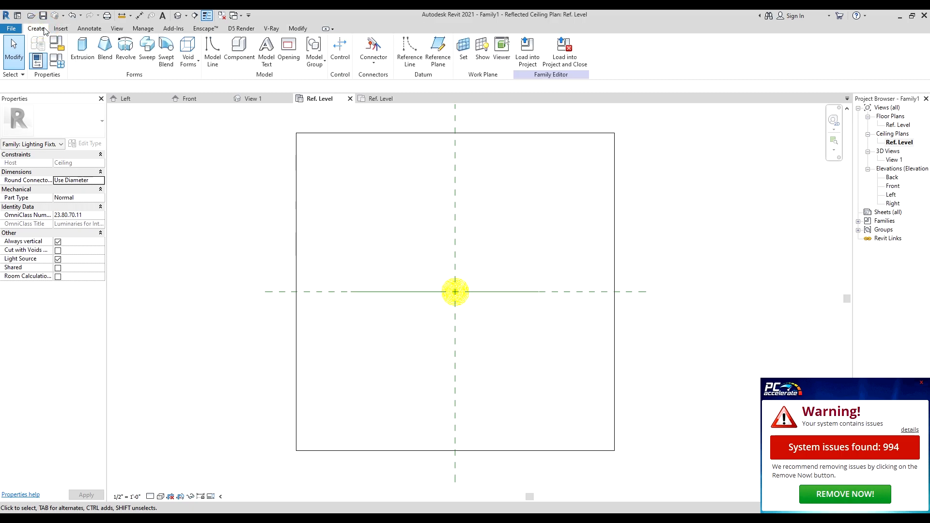
pyautogui.click(83, 49)
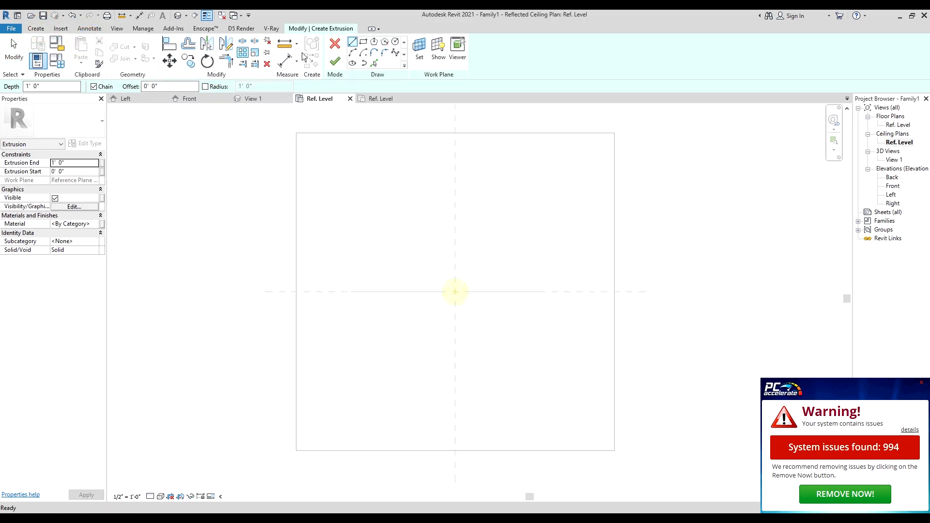
pyautogui.click(395, 41)
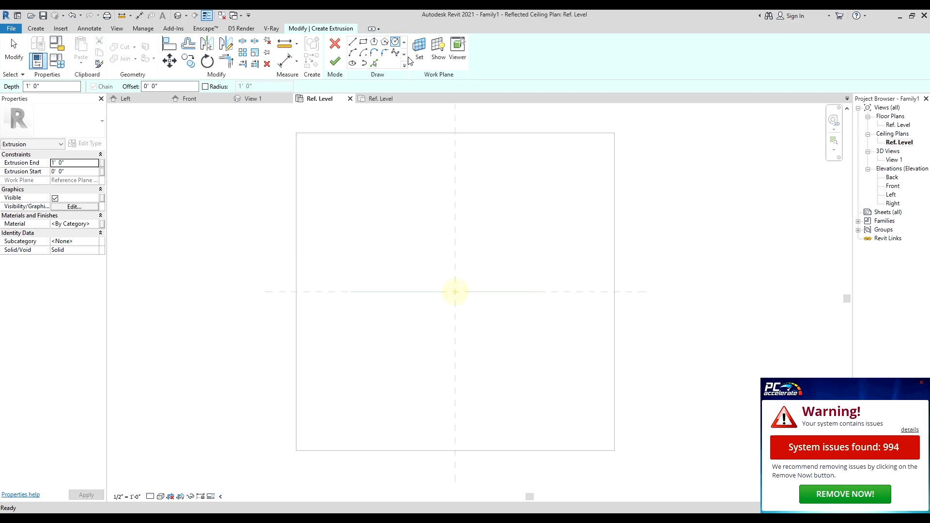
pyautogui.scroll(3, 478, 297)
pyautogui.click(429, 286)
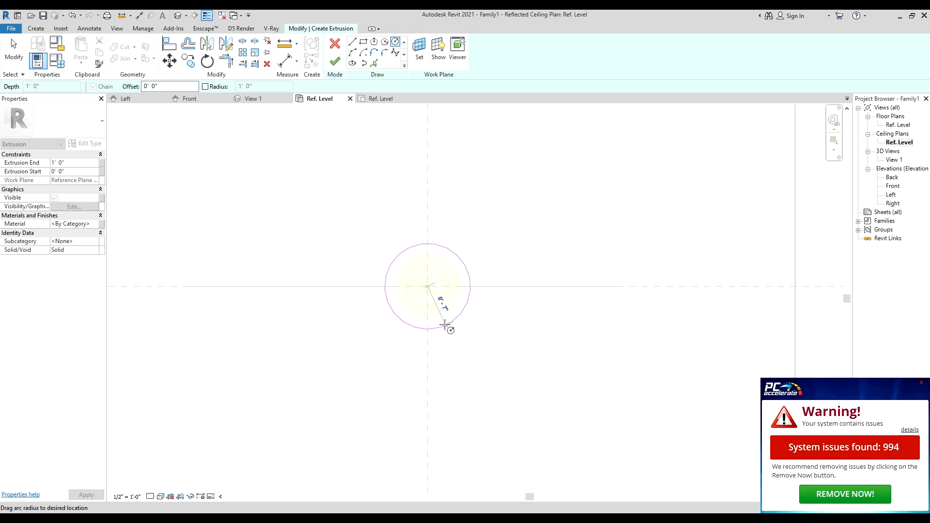
pyautogui.click(444, 324)
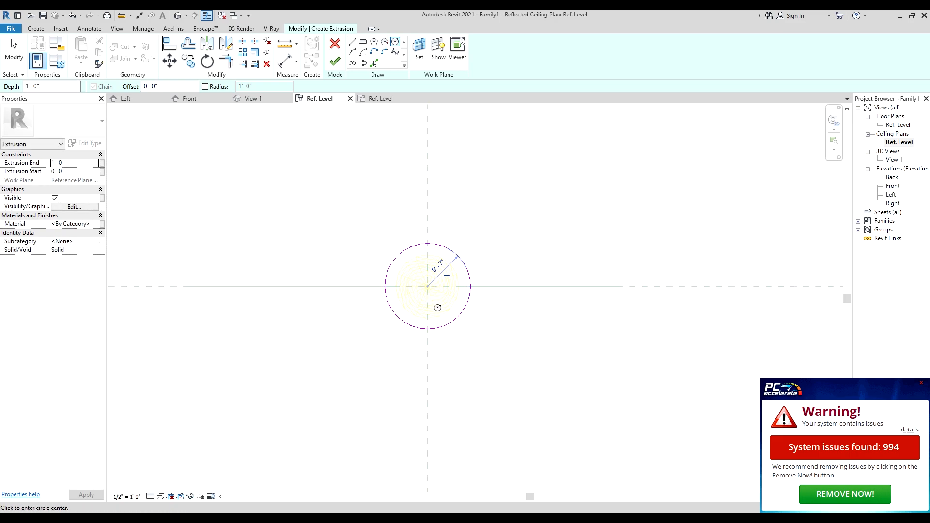
# Sketch a concentric inner circle with a radius of about 6.8 inches and finish the ring extrusion
pyautogui.scroll(2, 411, 286)
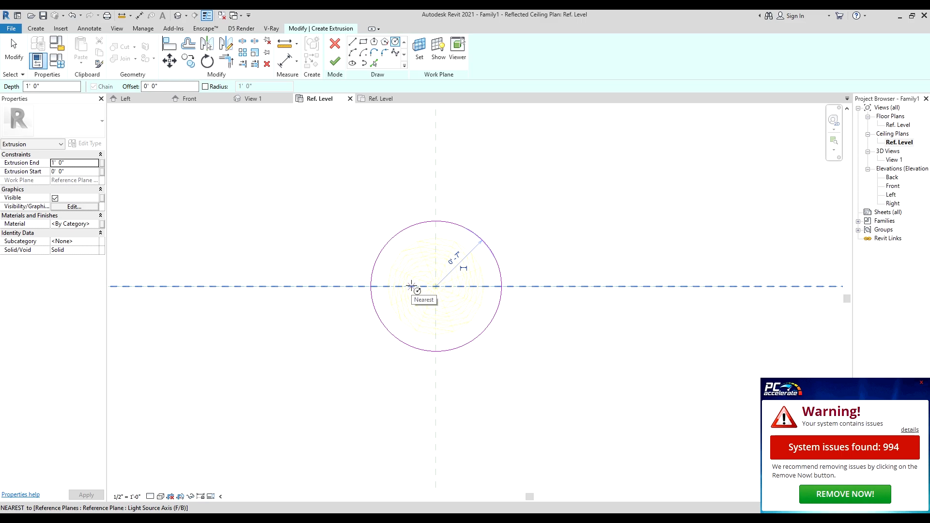
pyautogui.click(436, 286)
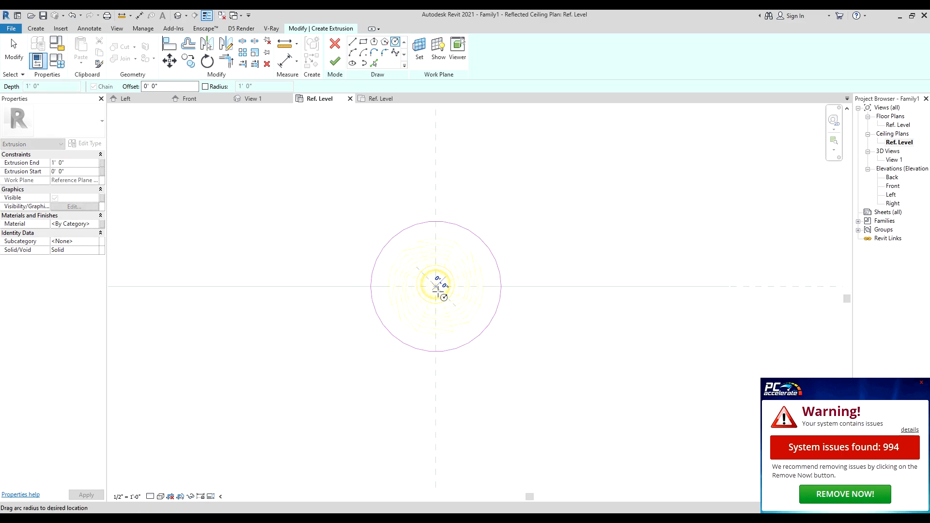
pyautogui.scroll(5, 452, 344)
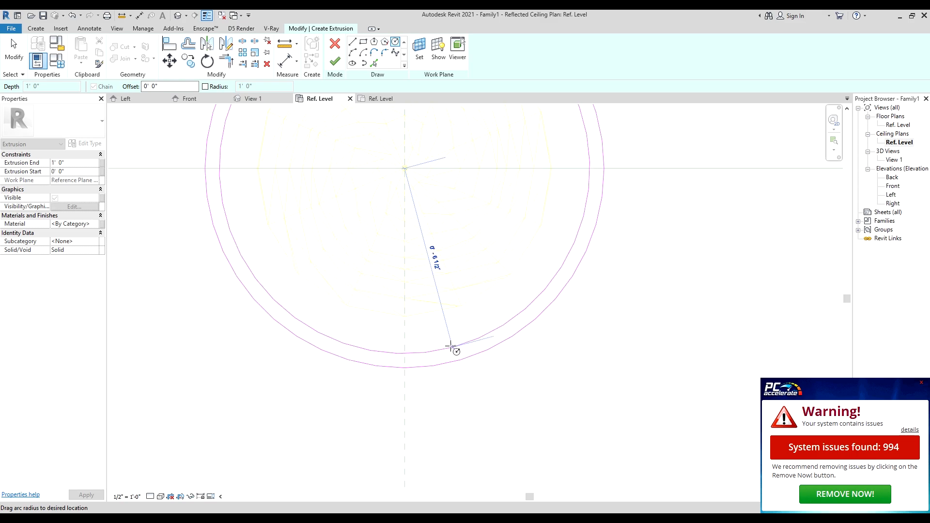
pyautogui.click(451, 358)
pyautogui.scroll(4, 450, 355)
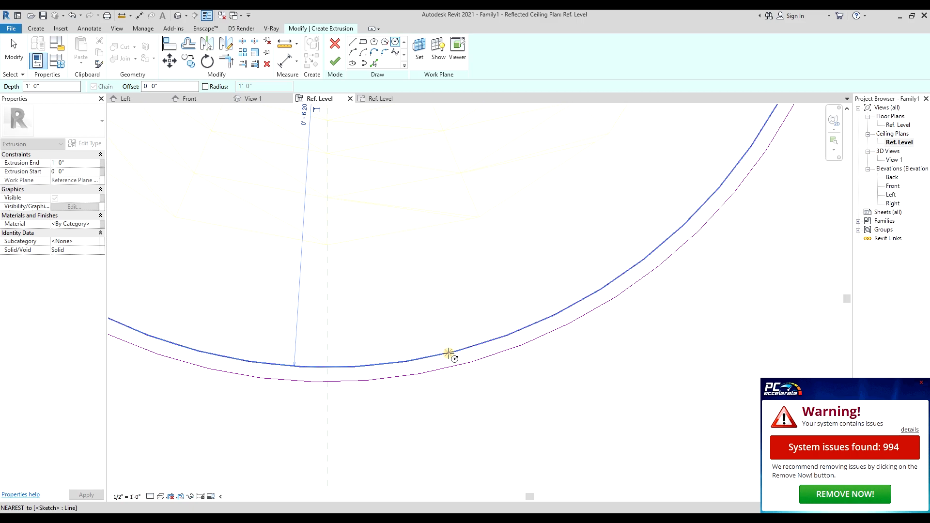
pyautogui.scroll(-5, 451, 355)
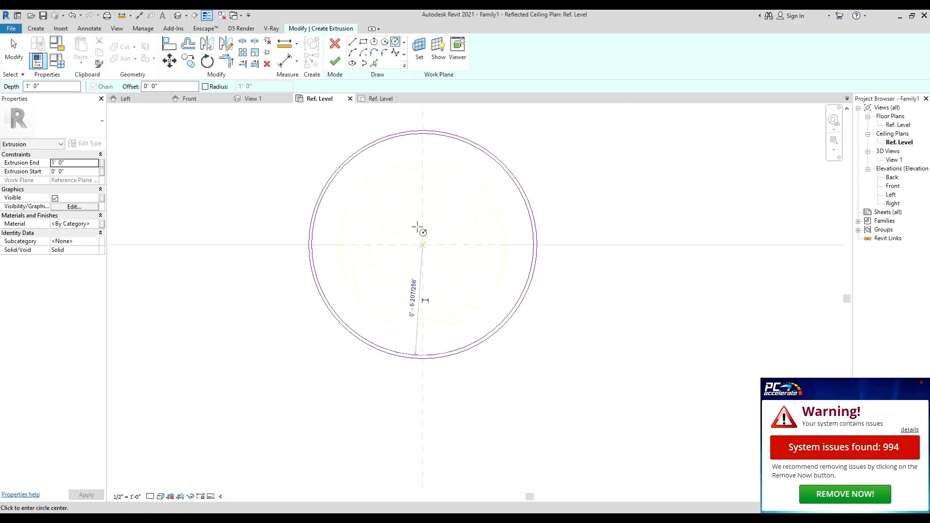
pyautogui.click(335, 62)
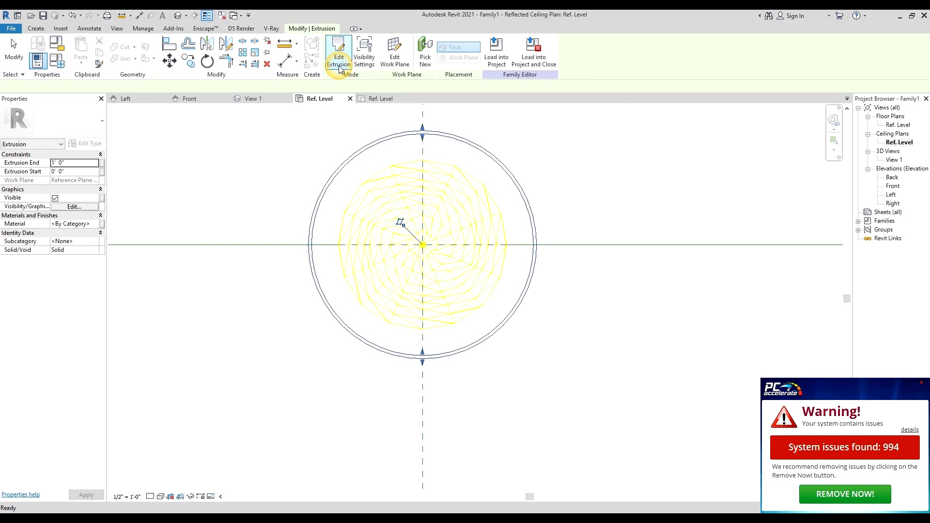
# In the Front elevation, stretch the ring extrusion's ends so it spans 3 inches from the ceiling down to the Light Source Elevation plane
pyautogui.doubleClick(893, 187)
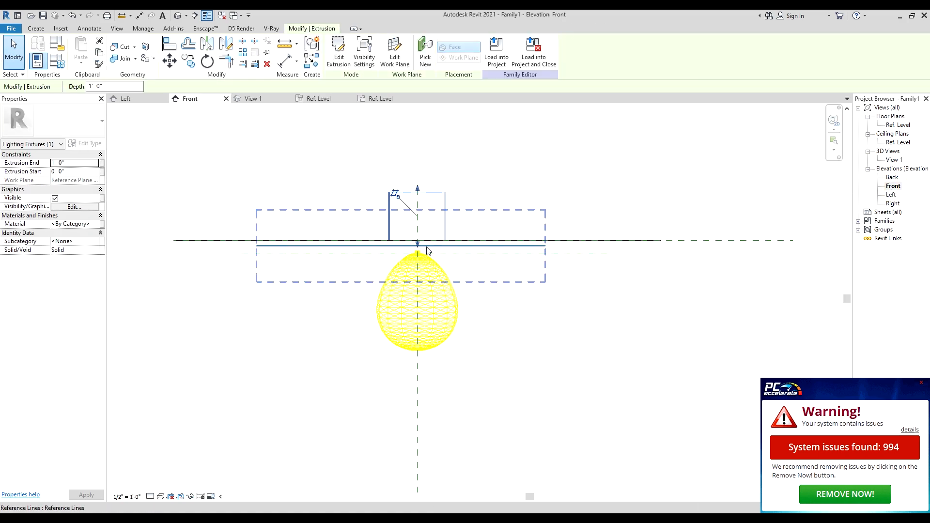
pyautogui.moveTo(418, 245); pyautogui.dragTo(418, 339)
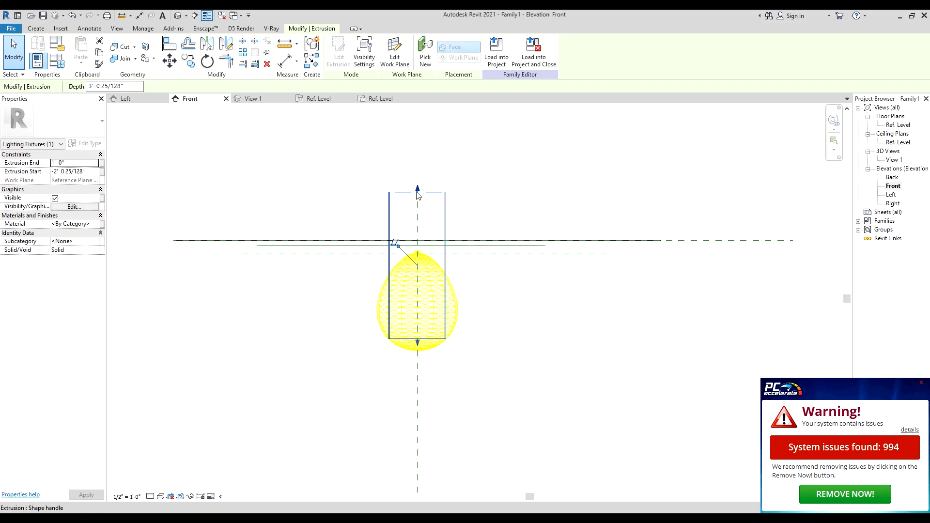
pyautogui.moveTo(418, 193); pyautogui.dragTo(418, 241)
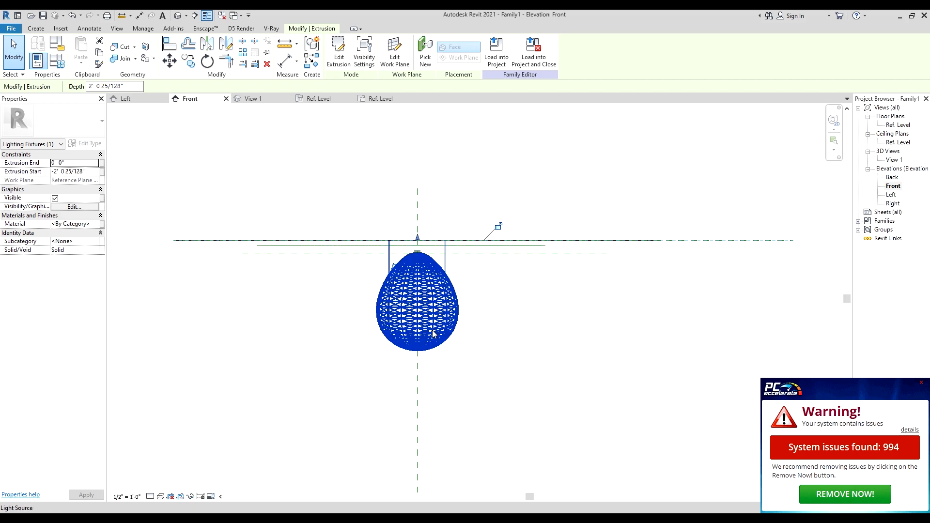
pyautogui.moveTo(418, 343); pyautogui.dragTo(425, 256)
pyautogui.scroll(5, 425, 256)
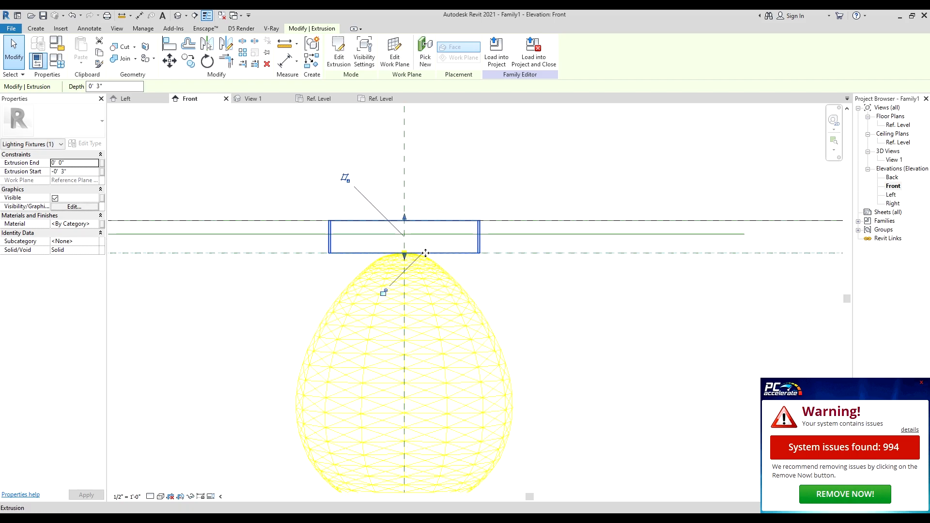
pyautogui.scroll(-3, 426, 253)
# Pull the ring's lower end slightly above the Light Source Elevation plane, for an extrusion depth of about 2.8 inches
pyautogui.click(361, 248)
pyautogui.scroll(1, 346, 248)
pyautogui.scroll(4, 425, 257)
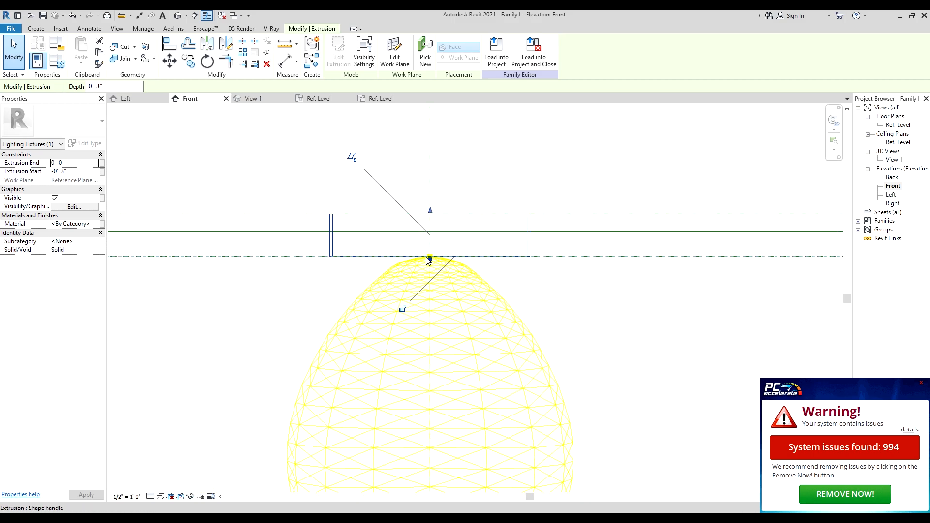
pyautogui.moveTo(434, 260); pyautogui.dragTo(435, 249)
pyautogui.scroll(-4, 702, 218)
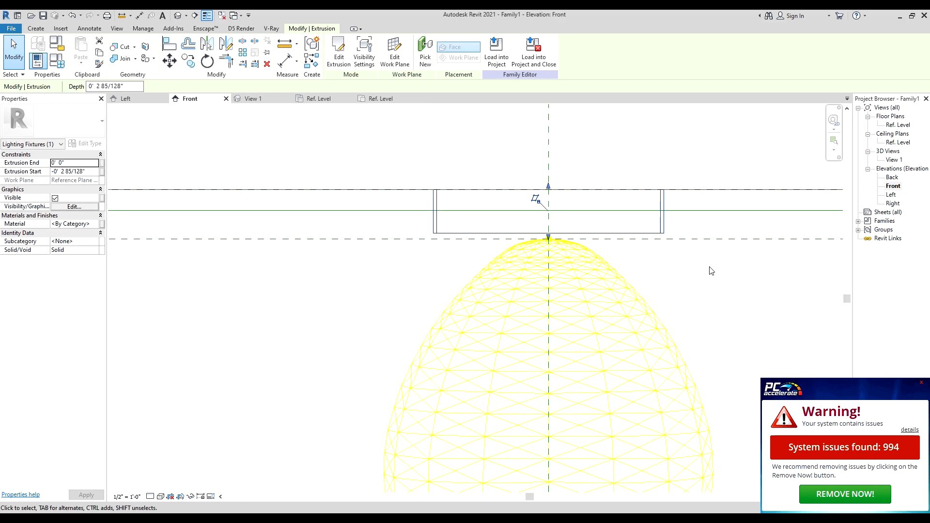
pyautogui.scroll(3, 534, 237)
pyautogui.moveTo(550, 240); pyautogui.dragTo(551, 243)
pyautogui.scroll(-3, 752, 258)
pyautogui.moveTo(753, 261); pyautogui.dragTo(493, 217, button='middle')
pyautogui.scroll(-3, 573, 216)
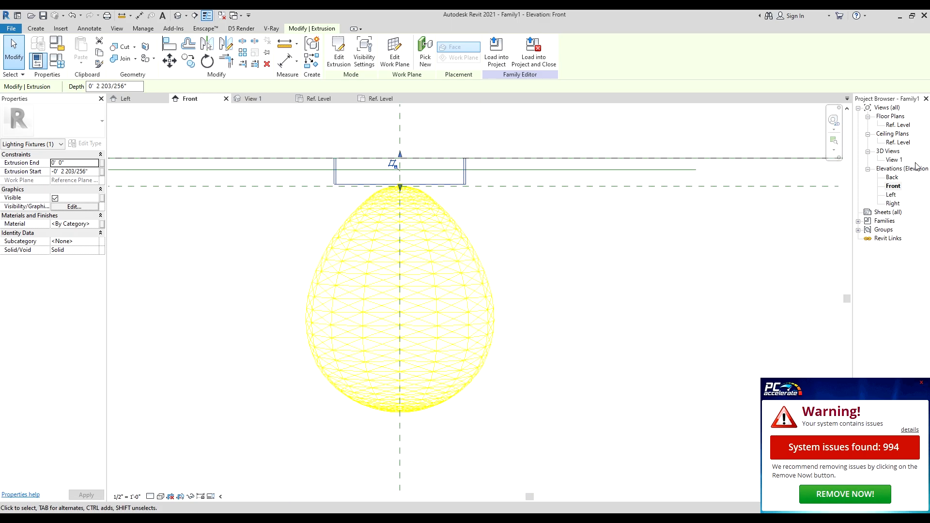
# In the Ref. Level ceiling plan, extrude a circle of about 6.8 inches radius centered on the light source, matching the ring's inner edge
pyautogui.doubleClick(898, 143)
pyautogui.scroll(-1, 516, 174)
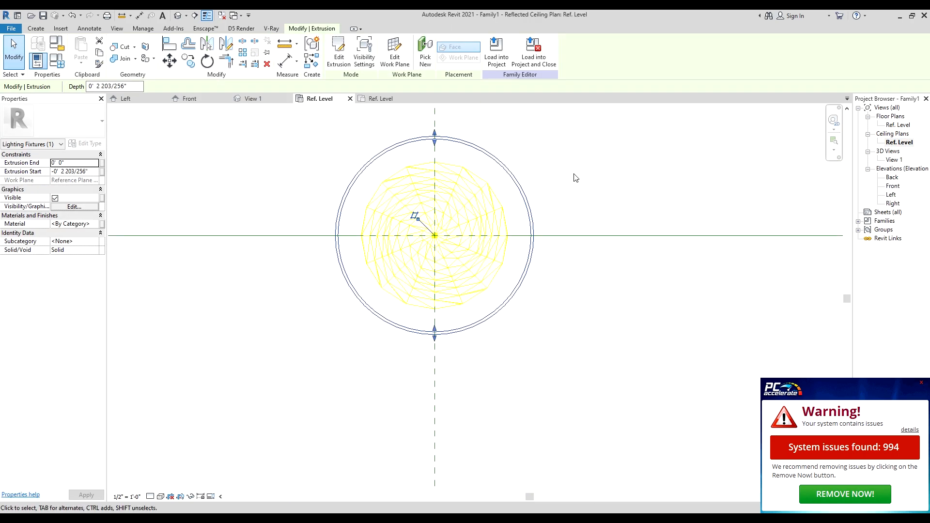
pyautogui.click(494, 193)
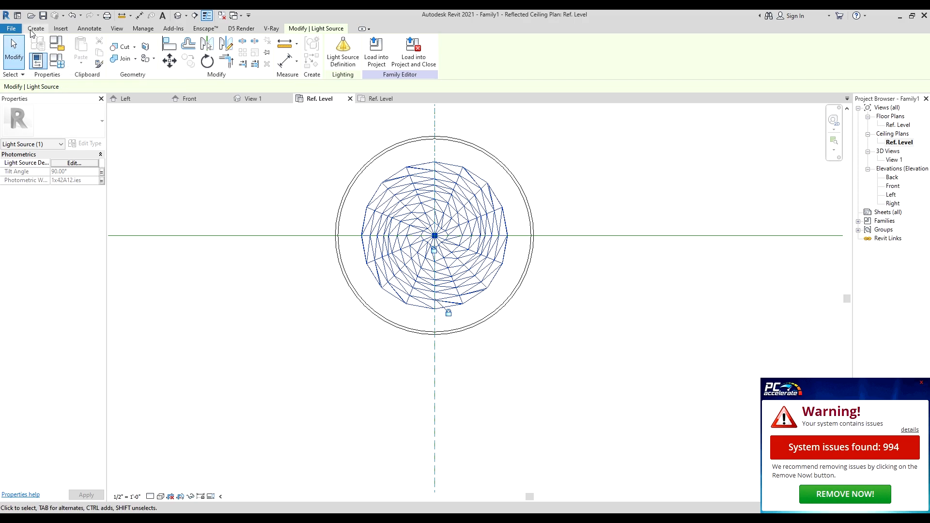
pyautogui.click(34, 29)
pyautogui.click(82, 48)
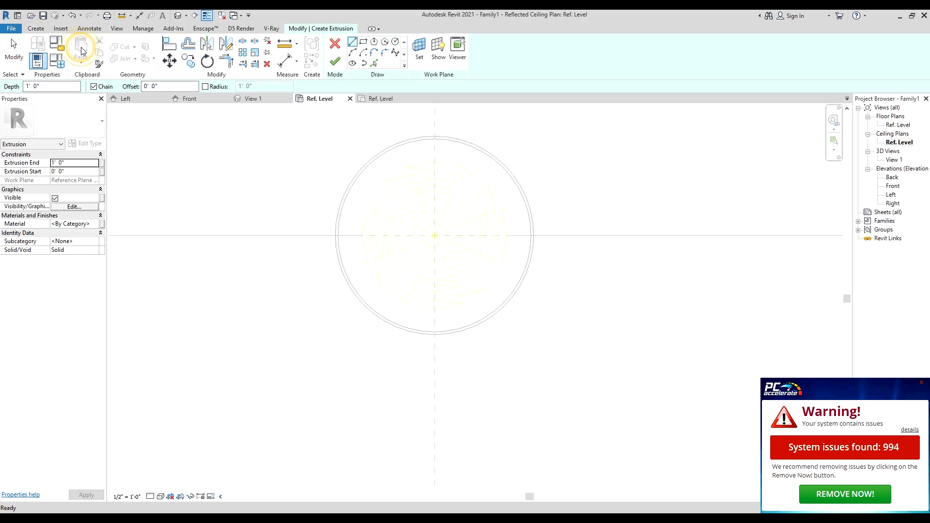
pyautogui.click(394, 42)
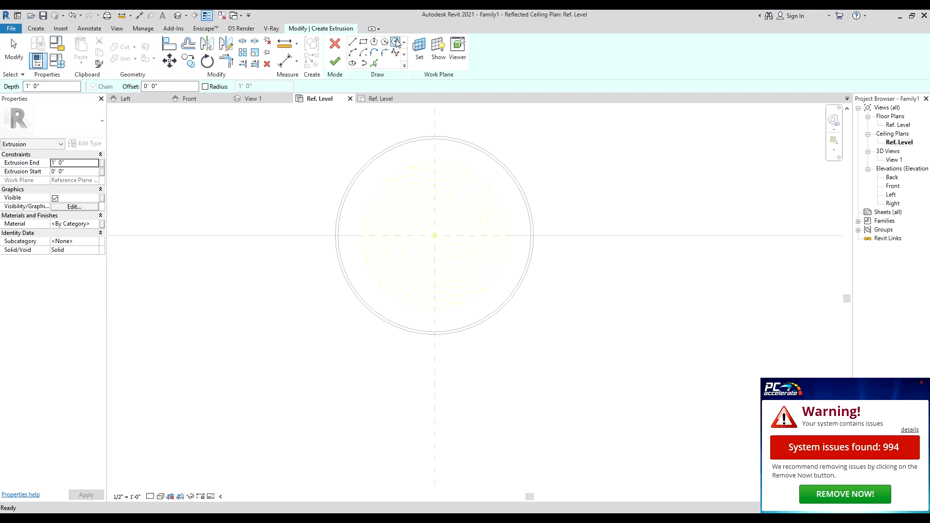
pyautogui.click(435, 236)
pyautogui.scroll(5, 492, 305)
pyautogui.scroll(2, 492, 305)
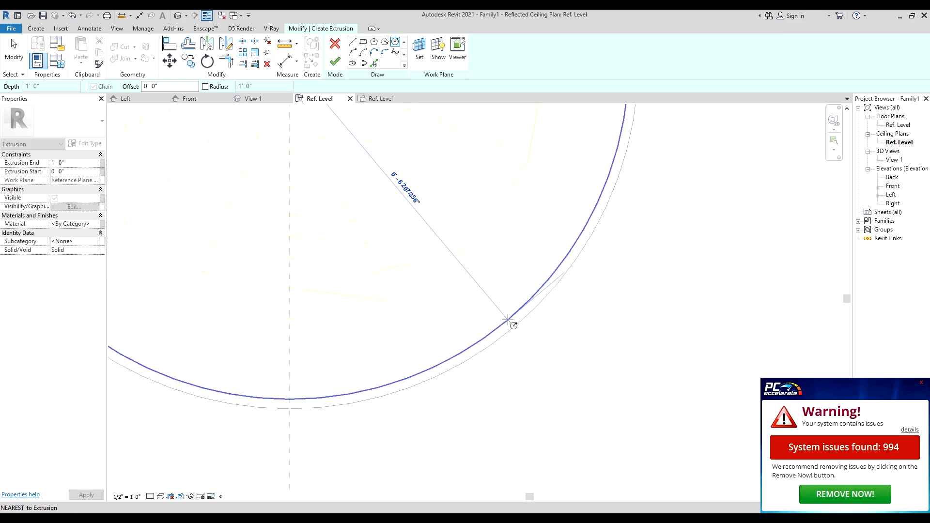
pyautogui.click(508, 320)
pyautogui.scroll(-6, 508, 320)
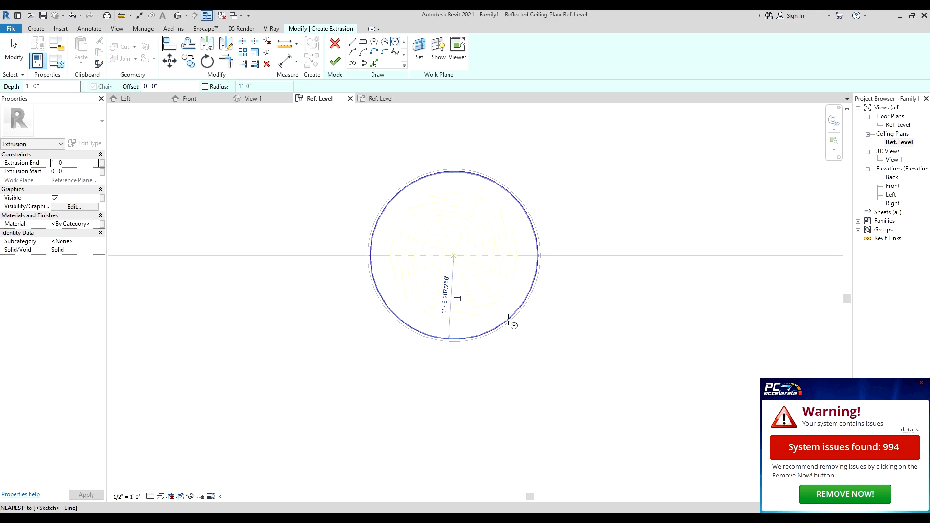
pyautogui.click(338, 62)
# In the Front elevation, stretch the new disc extrusion's far end down to the Light Source Elevation plane, 3 inches below the ceiling
pyautogui.scroll(-2, 717, 146)
pyautogui.scroll(-1, 732, 164)
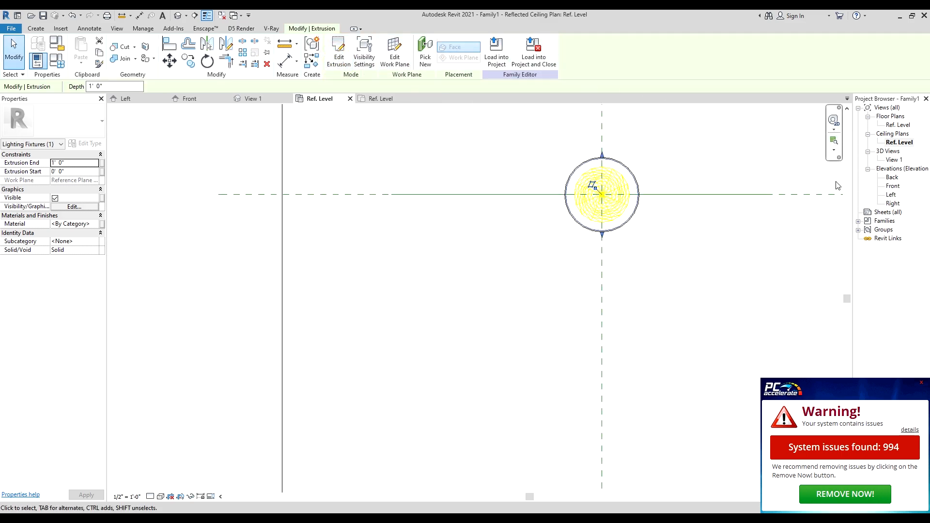
pyautogui.click(902, 191)
pyautogui.doubleClick(893, 187)
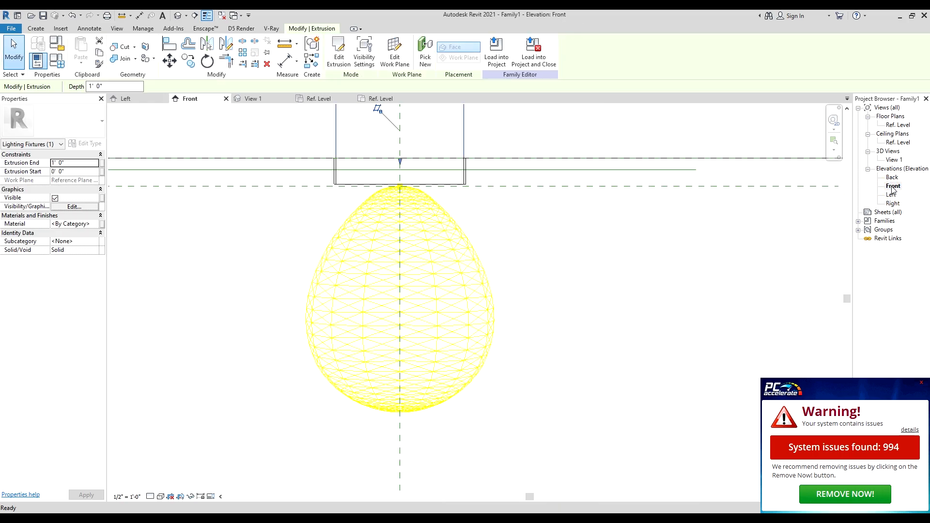
pyautogui.scroll(2, 382, 140)
pyautogui.scroll(-3, 412, 151)
pyautogui.scroll(-1, 420, 144)
pyautogui.moveTo(427, 159); pyautogui.dragTo(424, 213, button='middle')
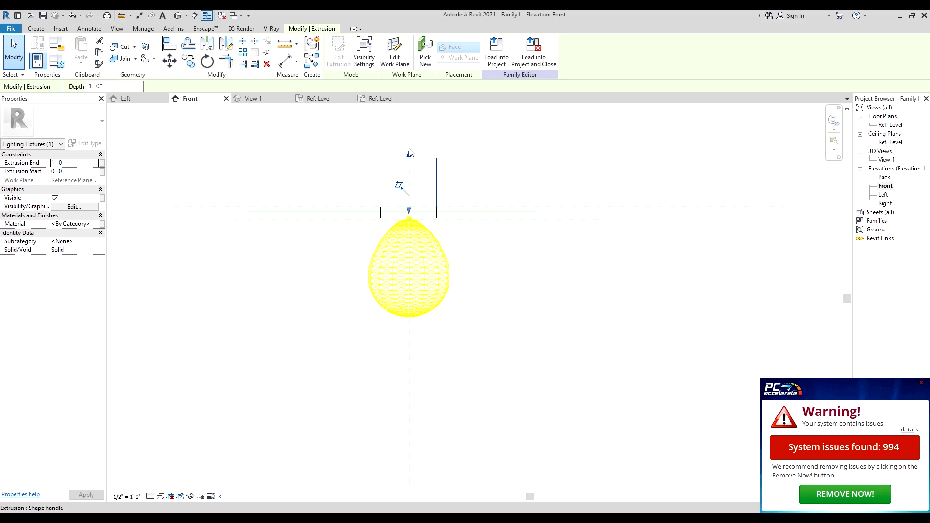
pyautogui.moveTo(409, 155); pyautogui.dragTo(409, 219)
# Pull the disc extrusion's upper end down to the ring's lower edge, leaving a thin disc about 0.2 inches deep
pyautogui.scroll(3, 406, 218)
pyautogui.scroll(3, 405, 218)
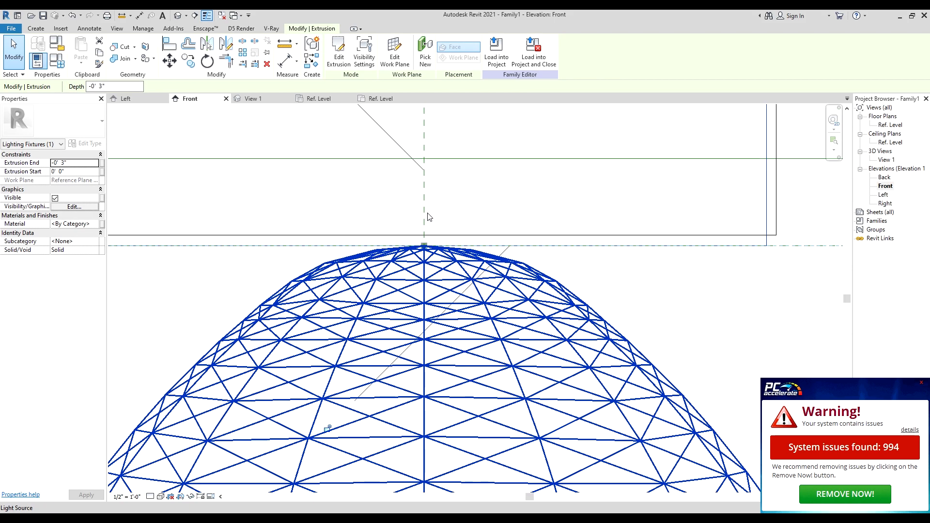
pyautogui.scroll(-3, 432, 194)
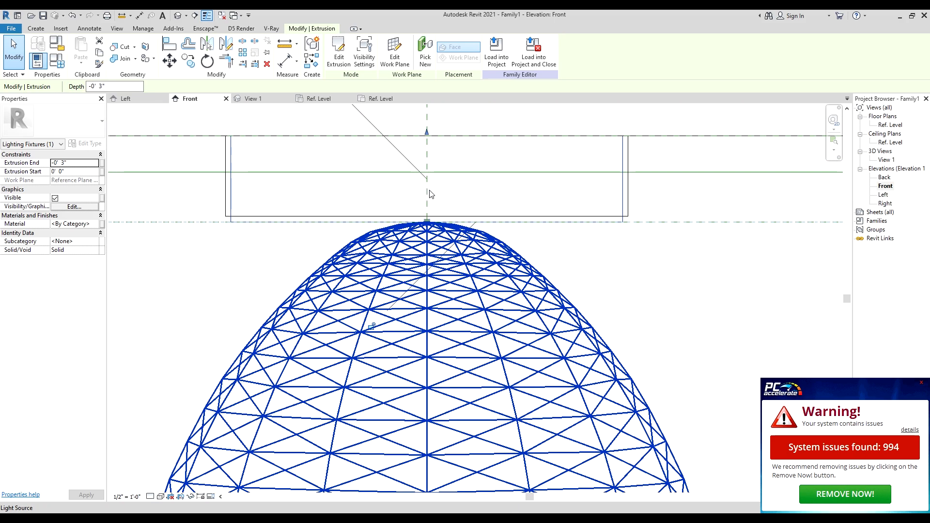
pyautogui.moveTo(428, 226); pyautogui.dragTo(431, 222)
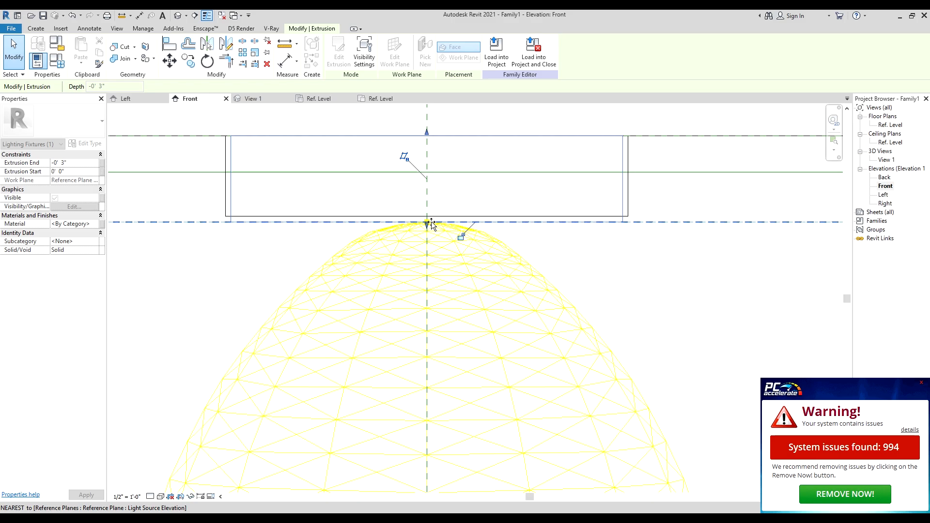
pyautogui.moveTo(428, 139); pyautogui.dragTo(426, 214)
pyautogui.scroll(-3, 427, 213)
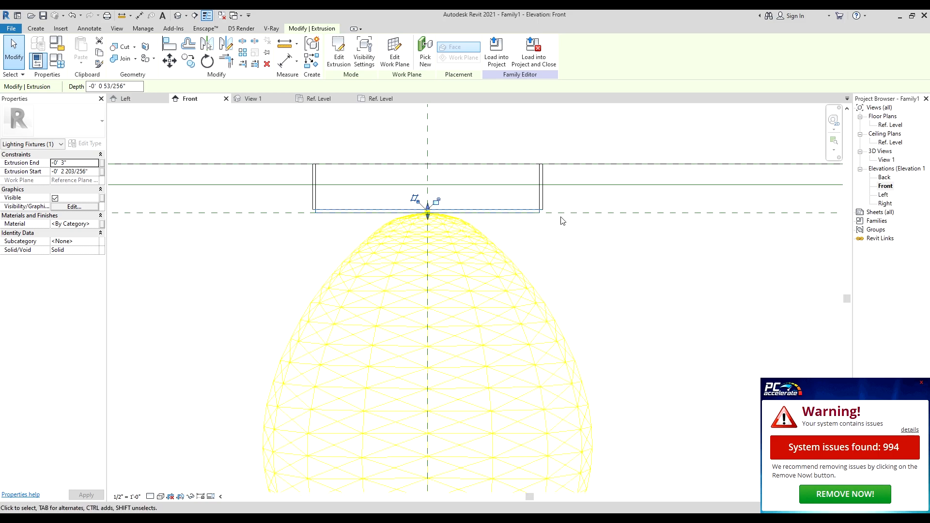
pyautogui.click(545, 238)
pyautogui.scroll(-2, 542, 235)
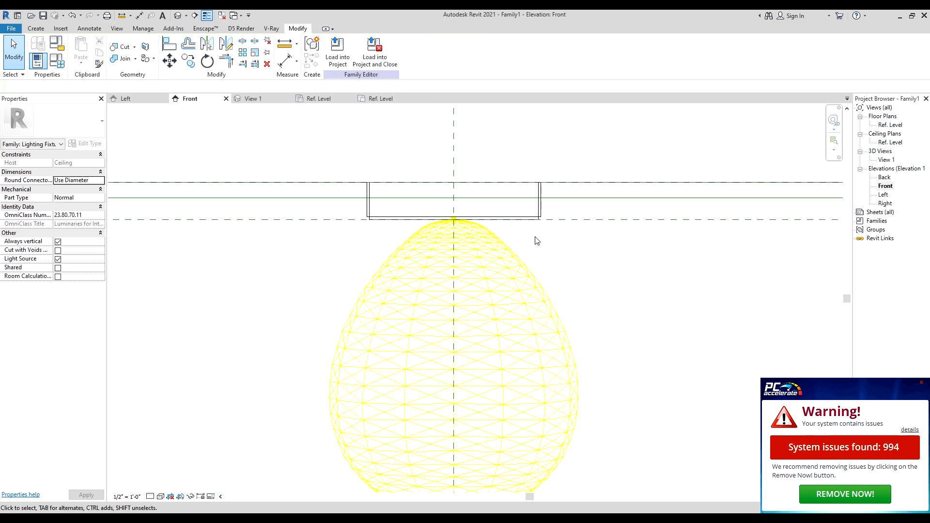
# Create a new material named Light Metal for the ring extrusion
pyautogui.scroll(4, 541, 231)
pyautogui.scroll(1, 547, 192)
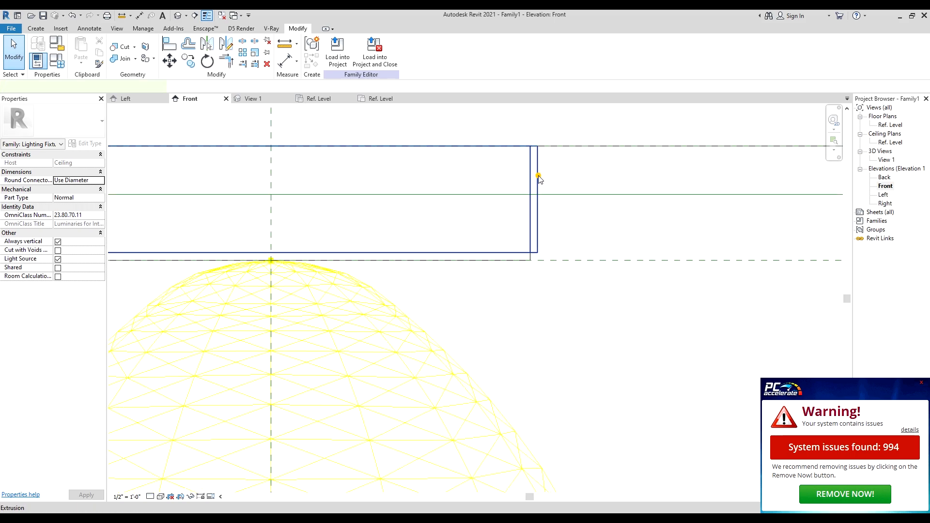
pyautogui.click(539, 179)
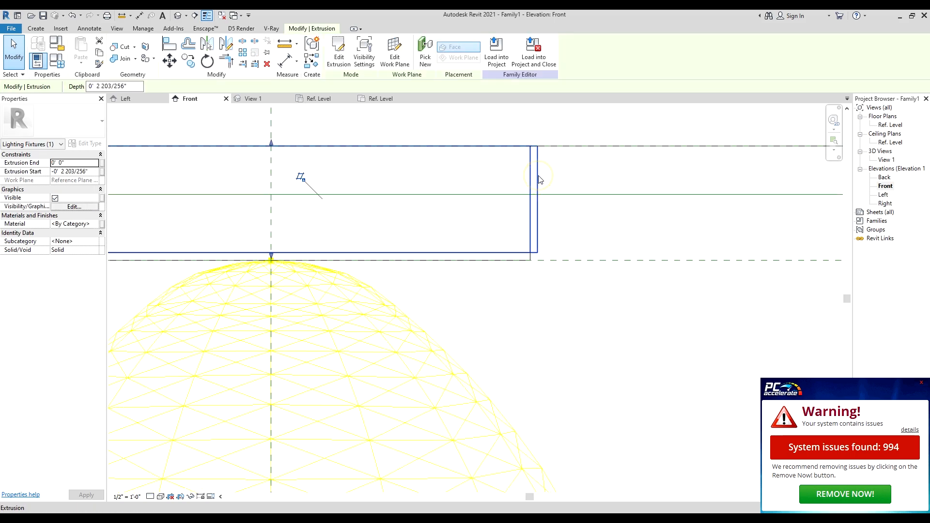
pyautogui.click(101, 225)
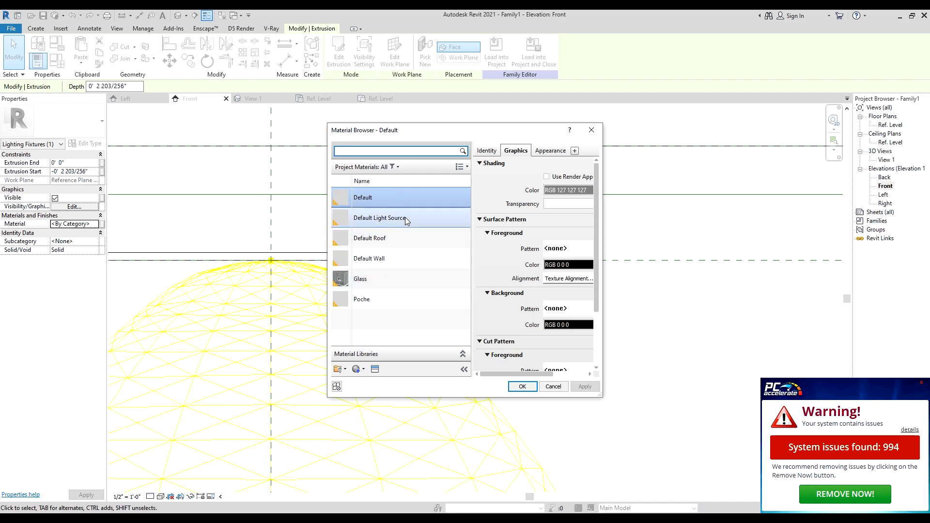
pyautogui.click(358, 372)
pyautogui.click(369, 381)
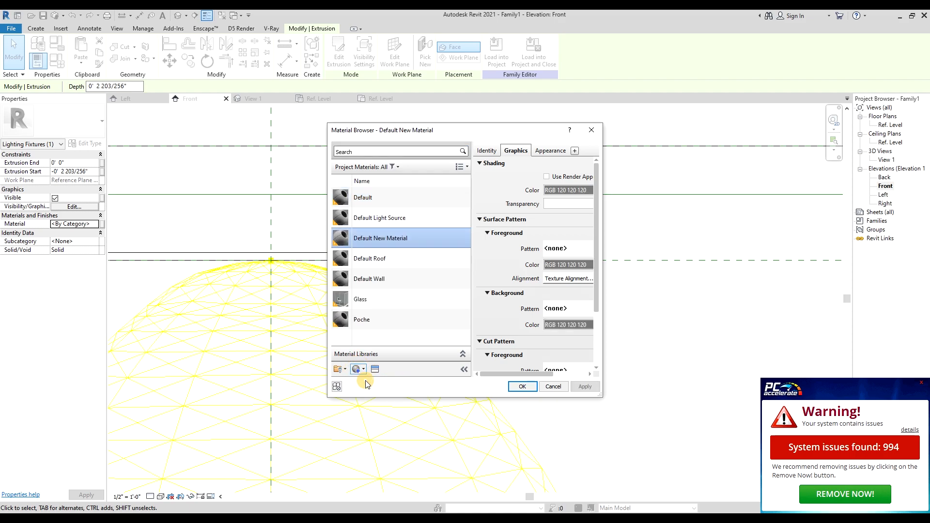
pyautogui.rightClick(390, 242)
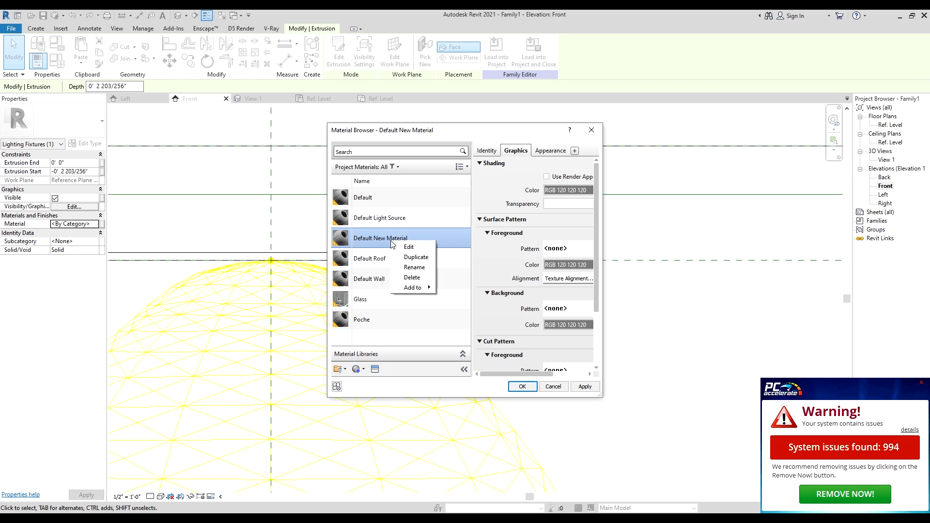
pyautogui.click(410, 268)
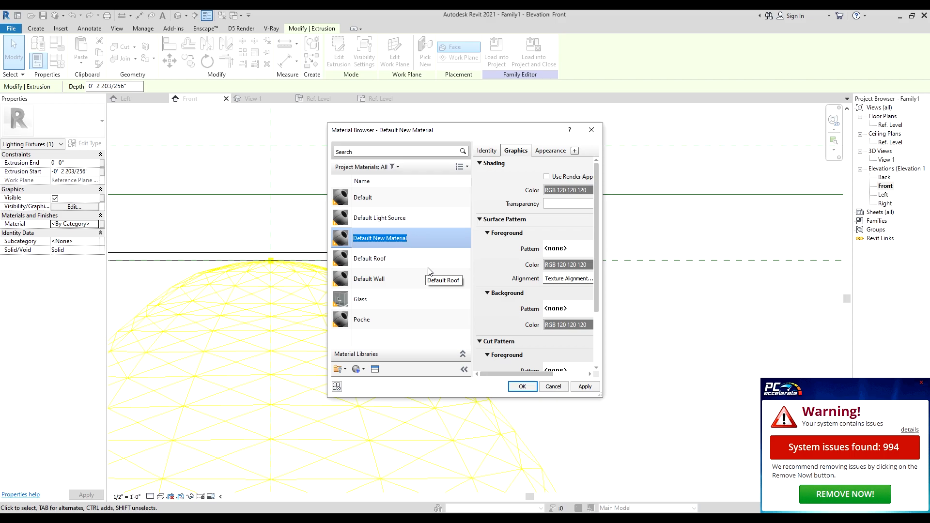
pyautogui.write('Light Metal')
# Give Light Metal the painted white aluminum frame appearance from the Metal appearance library and apply the material to the ring
pyautogui.click(376, 370)
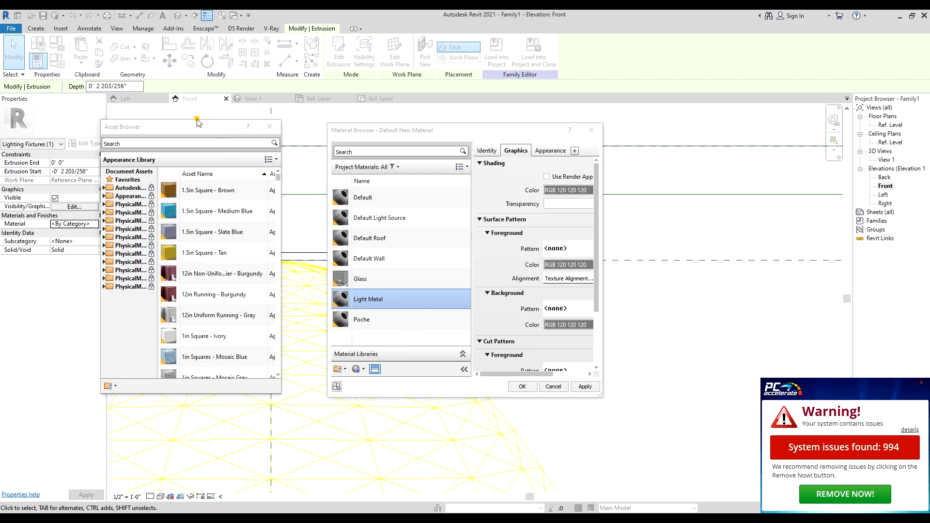
pyautogui.moveTo(193, 133); pyautogui.dragTo(440, 121)
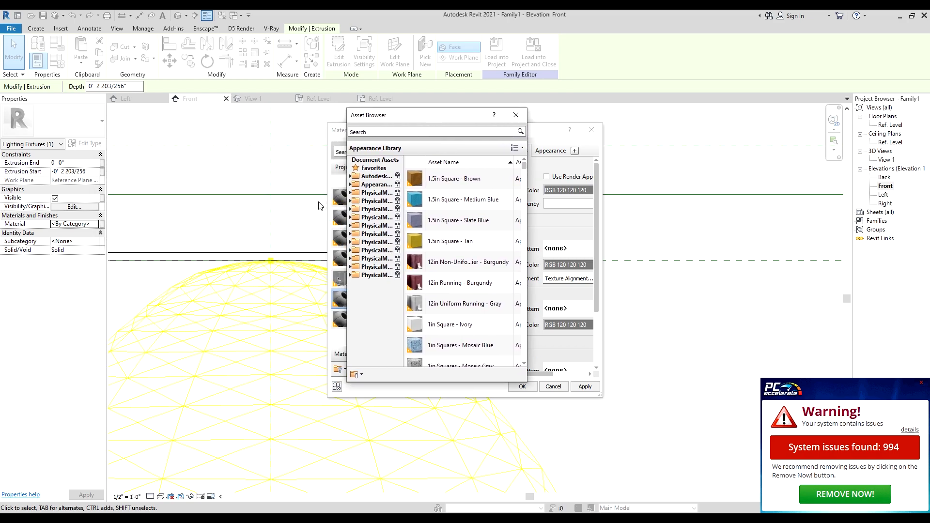
pyautogui.click(350, 186)
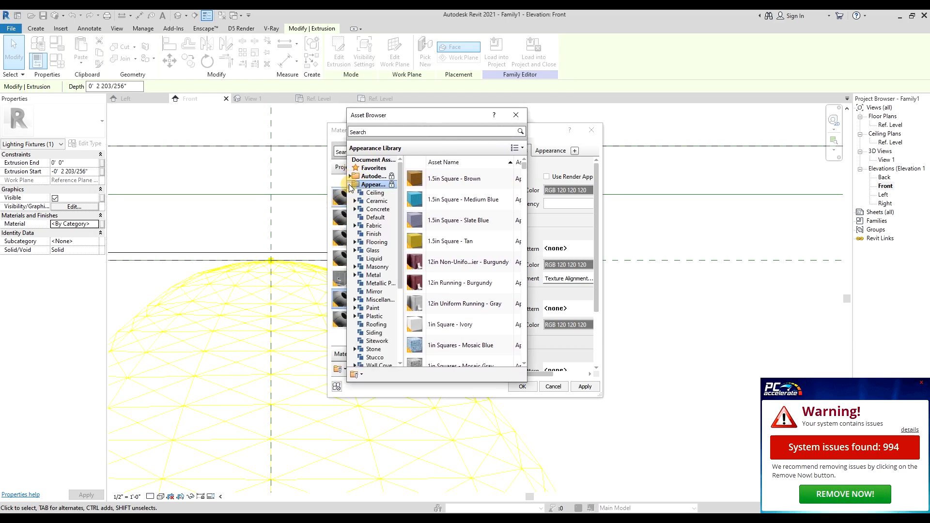
pyautogui.click(380, 275)
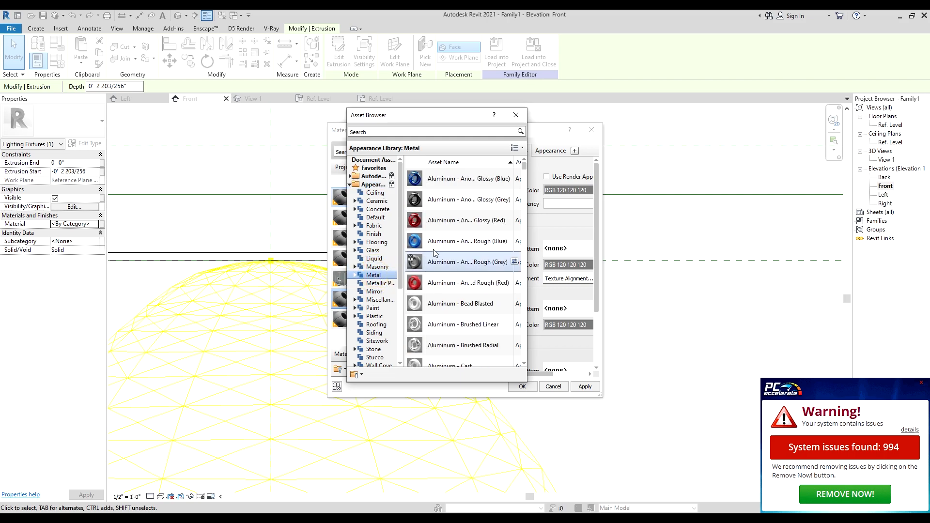
pyautogui.scroll(-5, 469, 242)
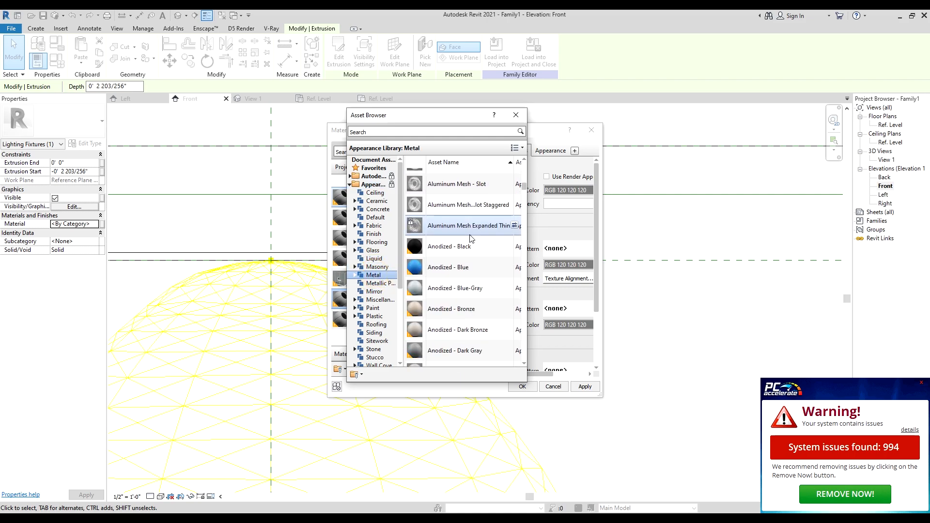
pyautogui.scroll(-5, 469, 238)
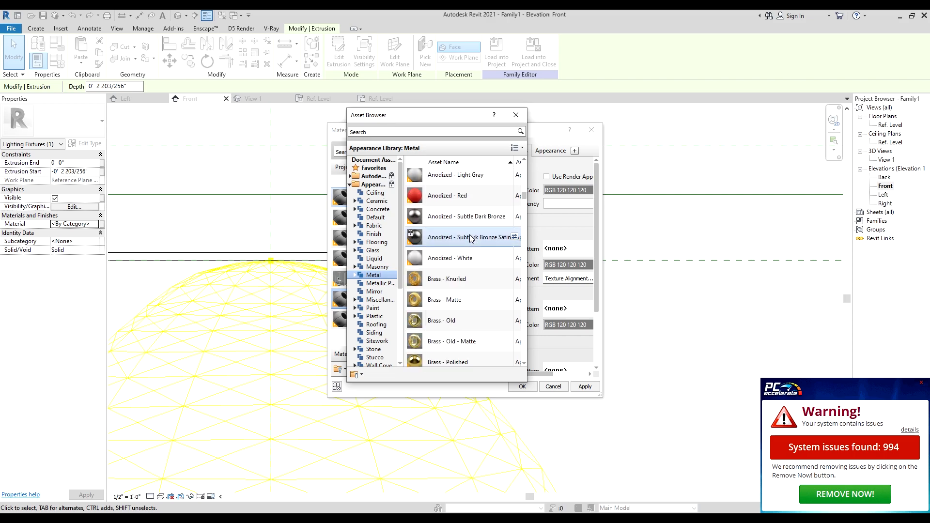
pyautogui.scroll(5, 470, 235)
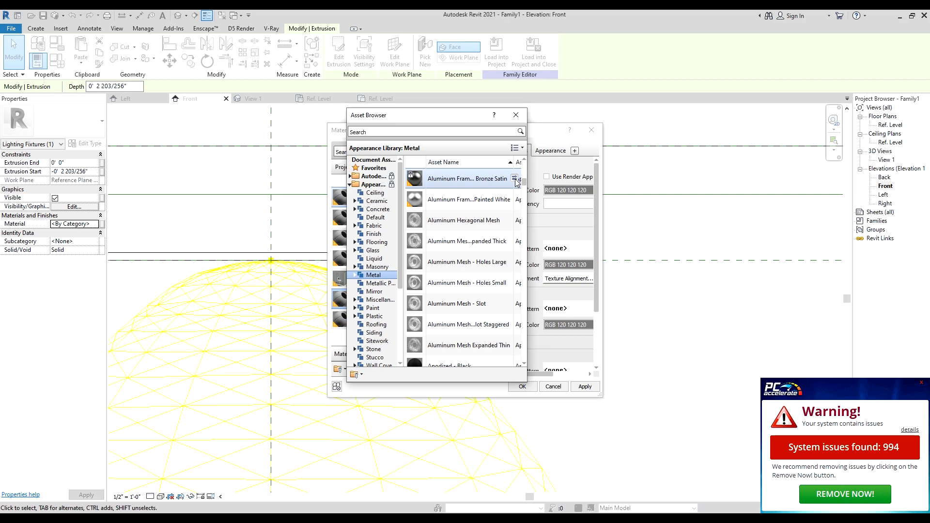
pyautogui.click(514, 199)
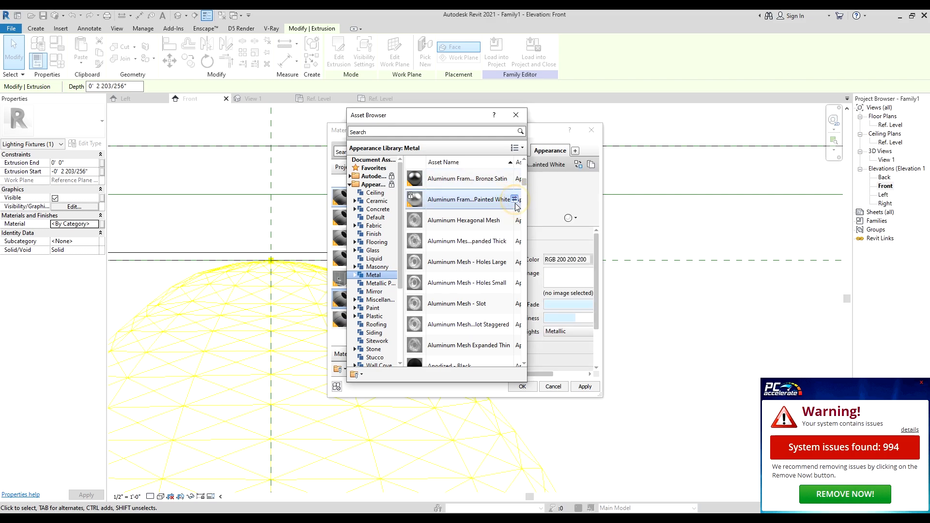
pyautogui.scroll(-5, 491, 203)
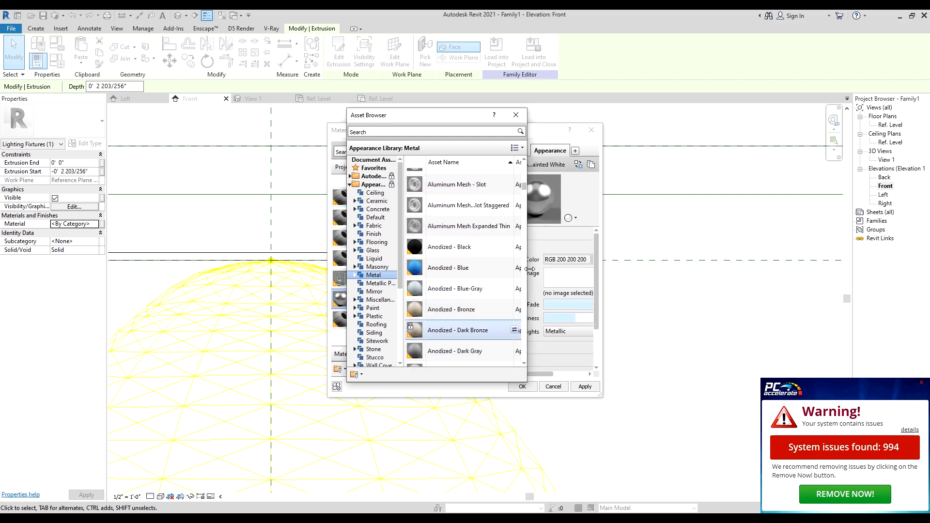
pyautogui.click(517, 119)
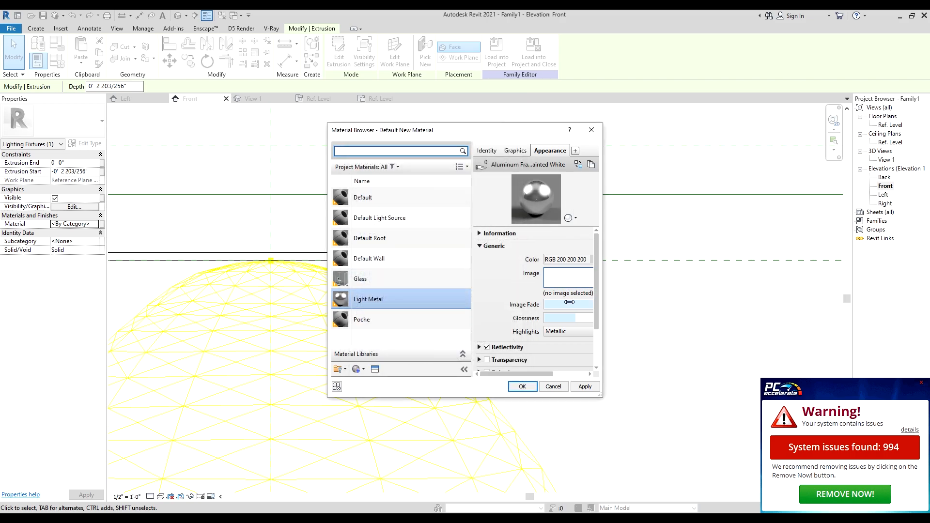
pyautogui.click(584, 386)
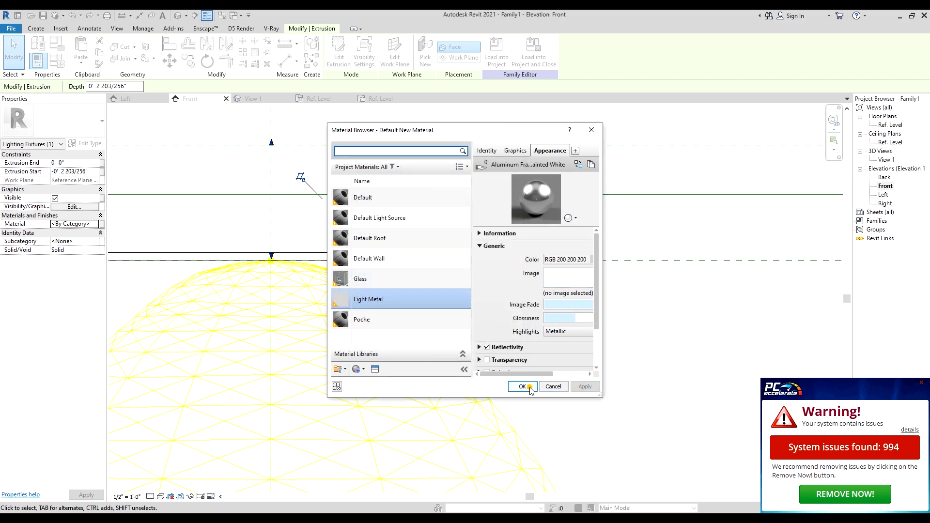
pyautogui.click(528, 386)
# Create a new material named Light GLASS for the thin disc extrusion at the ring's lower edge
pyautogui.scroll(-3, 553, 377)
pyautogui.moveTo(554, 376); pyautogui.dragTo(599, 291, button='middle')
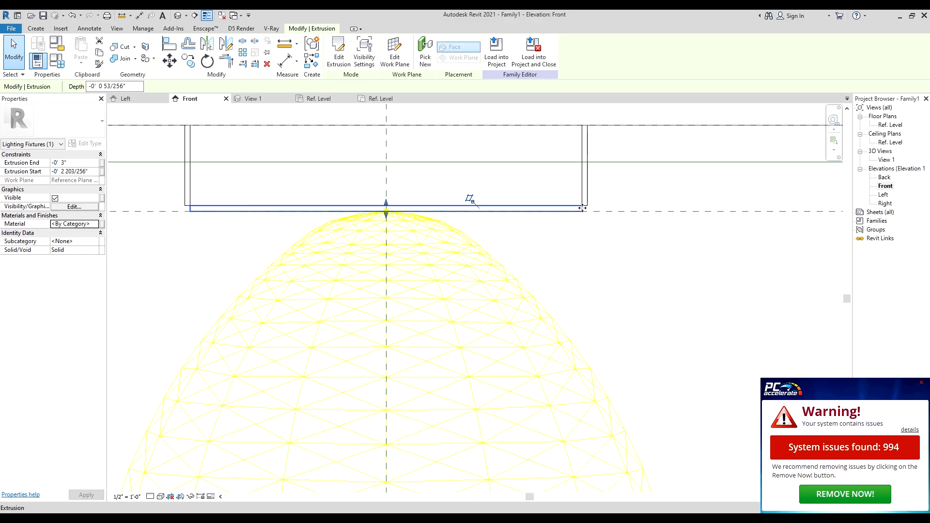
pyautogui.scroll(-2, 583, 208)
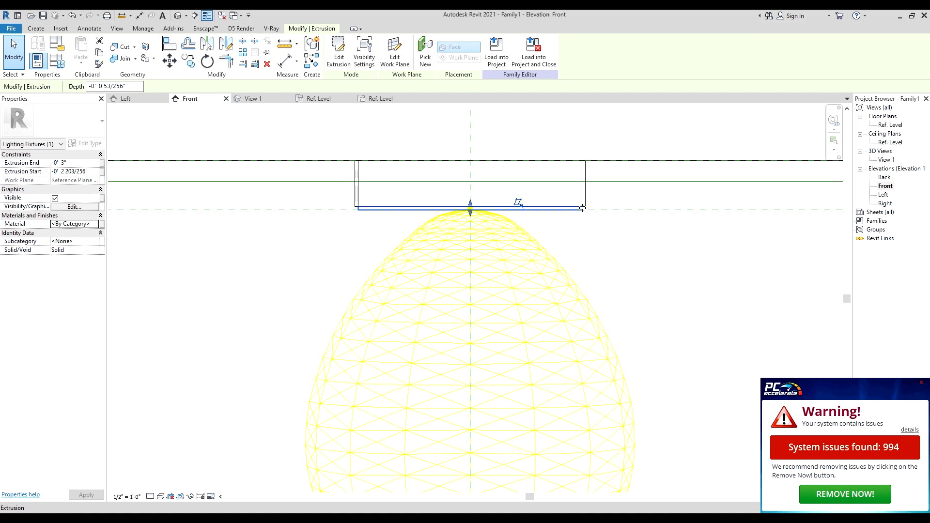
pyautogui.click(100, 225)
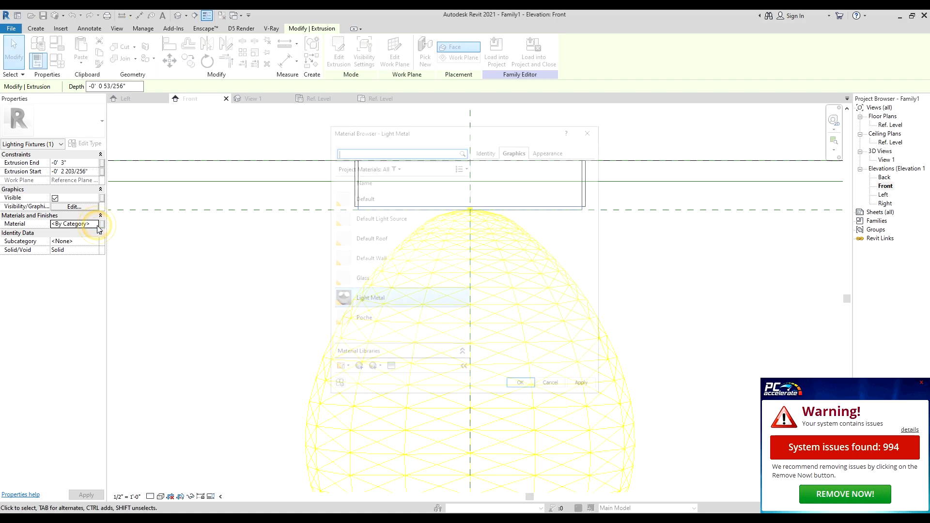
pyautogui.click(356, 373)
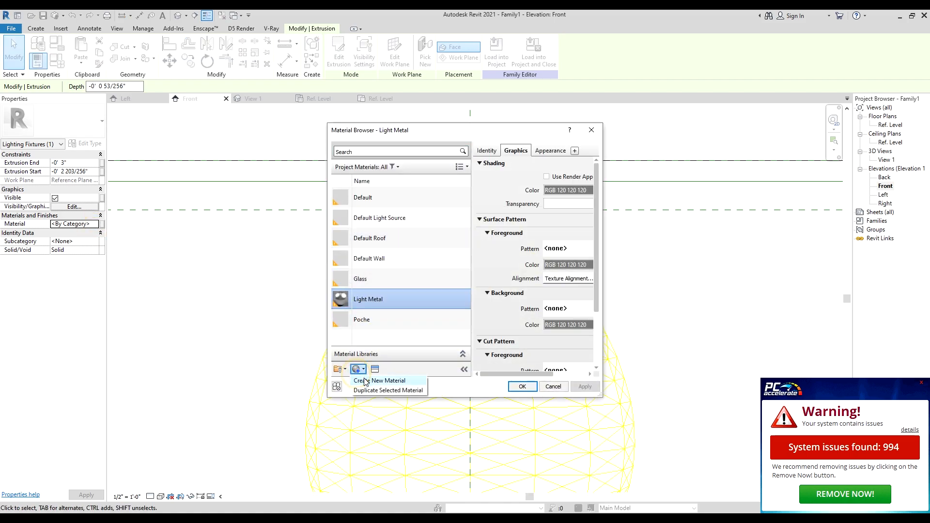
pyautogui.click(383, 381)
pyautogui.rightClick(393, 237)
pyautogui.click(411, 262)
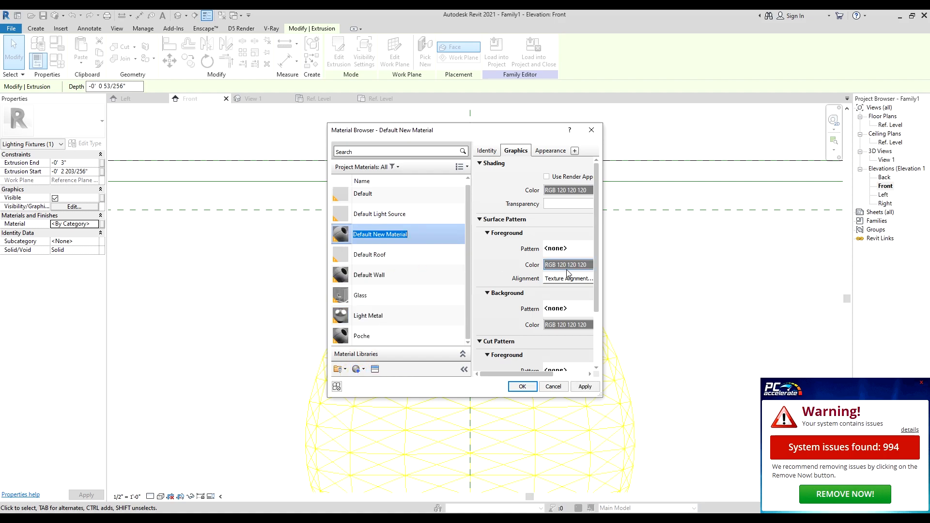
pyautogui.write('Light GLASS')
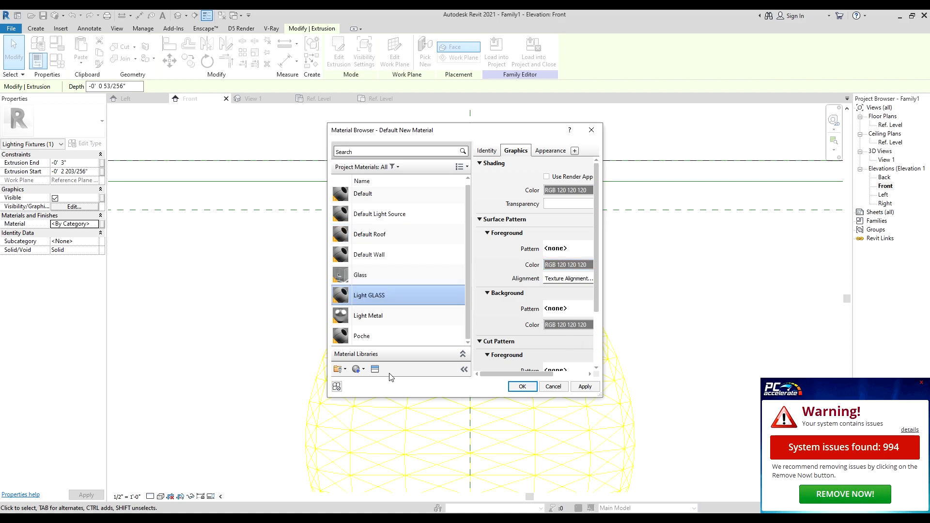
# Give Light GLASS the Luminous - Translucent White appearance from the Glass appearance library and apply the material to the disc
pyautogui.click(375, 369)
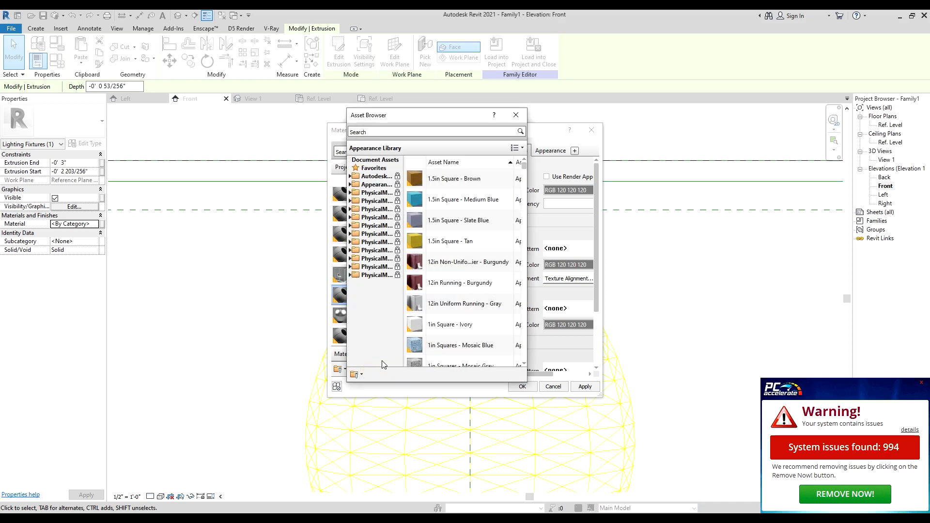
pyautogui.click(350, 185)
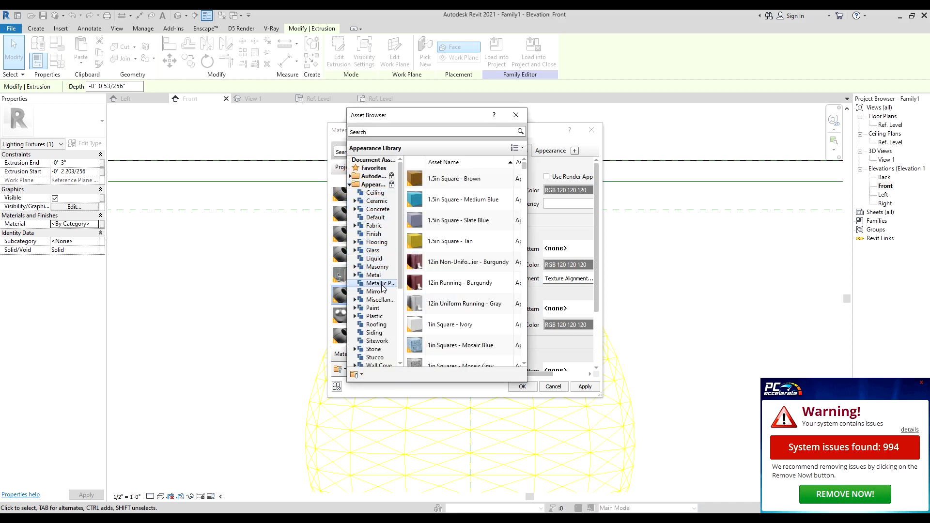
pyautogui.scroll(-1, 382, 287)
pyautogui.click(372, 225)
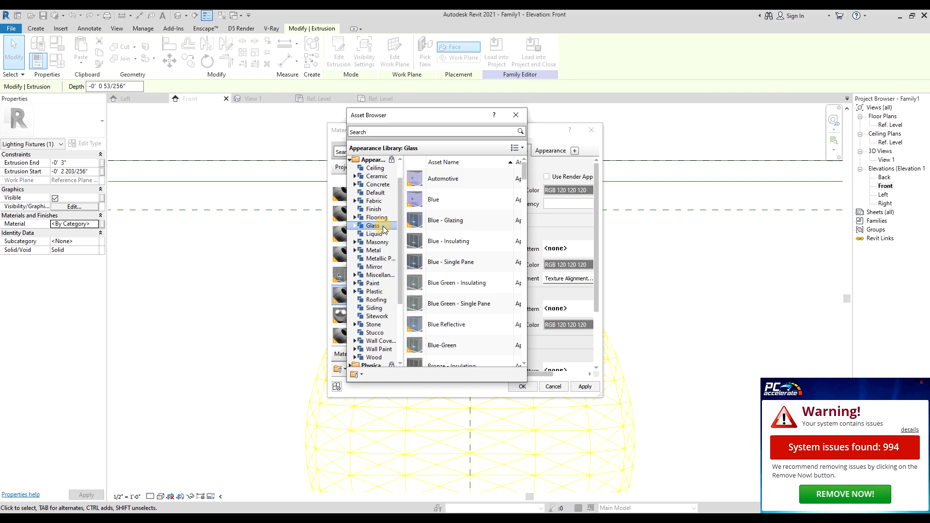
pyautogui.scroll(-5, 511, 239)
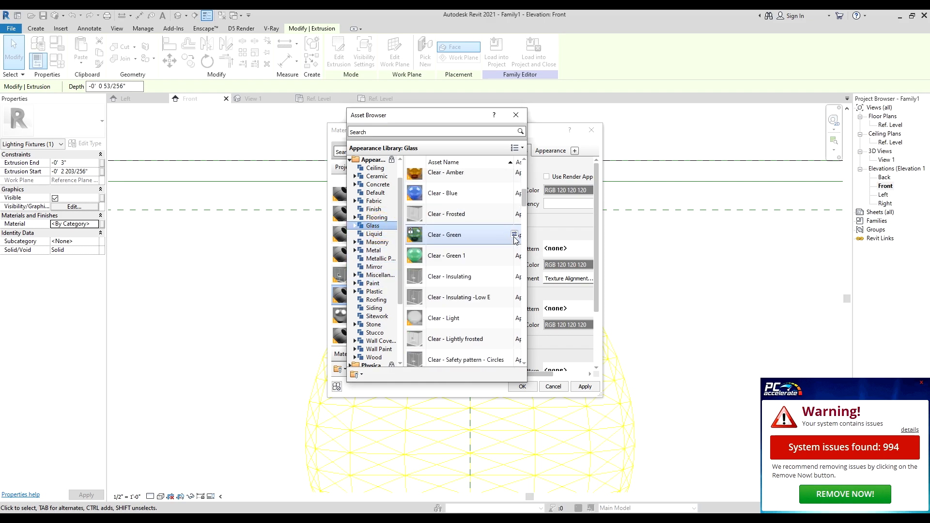
pyautogui.scroll(-15, 515, 240)
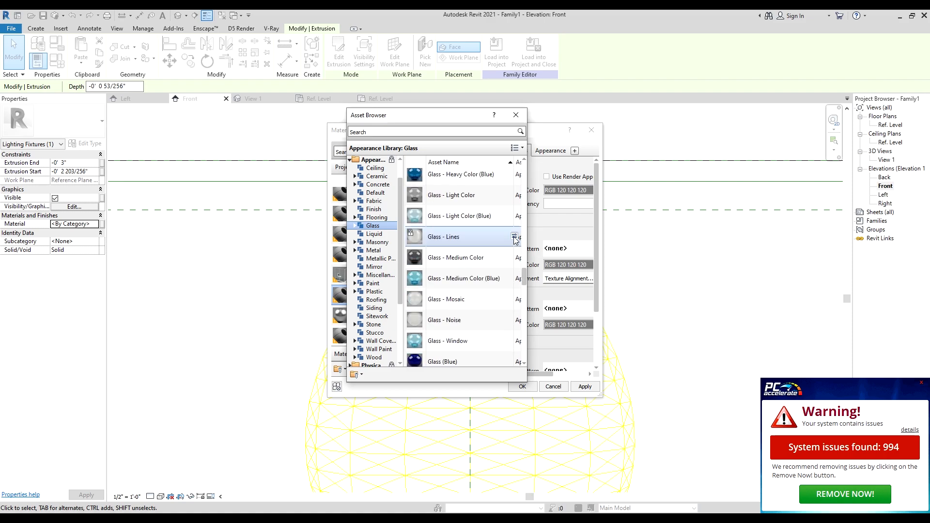
pyautogui.scroll(-5, 514, 239)
pyautogui.scroll(1, 515, 241)
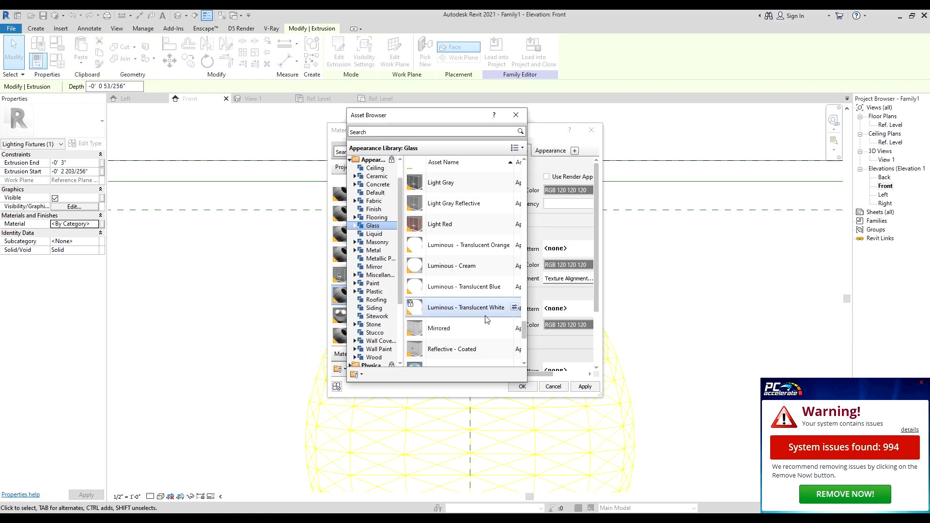
pyautogui.click(515, 308)
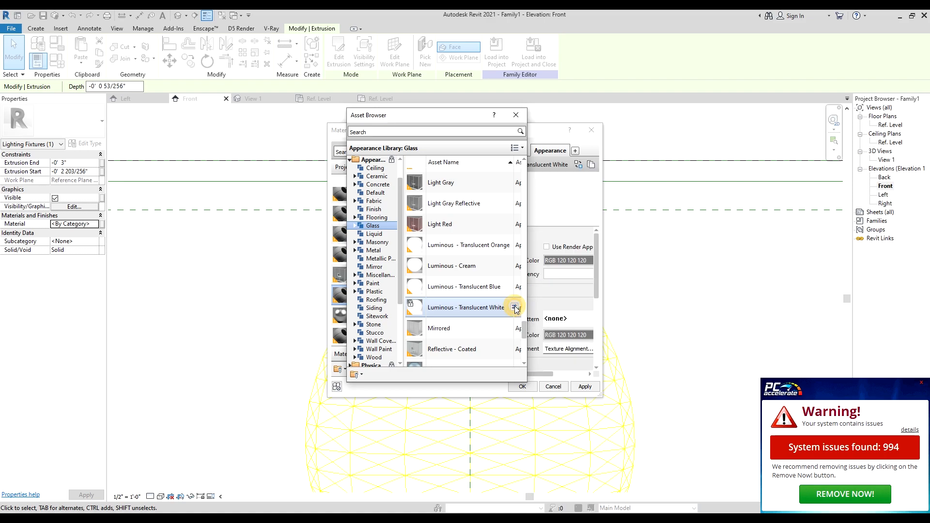
pyautogui.click(516, 114)
pyautogui.click(584, 387)
pyautogui.click(522, 387)
# Open the default 3D view, set its visual style to Realistic, and inspect the fixture from the front and an angle
pyautogui.scroll(-3, 760, 295)
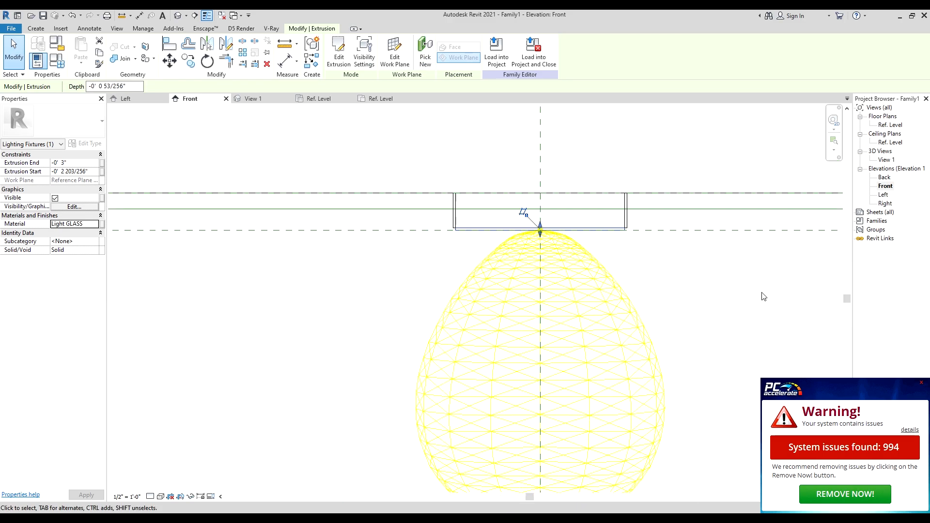
pyautogui.scroll(-3, 597, 275)
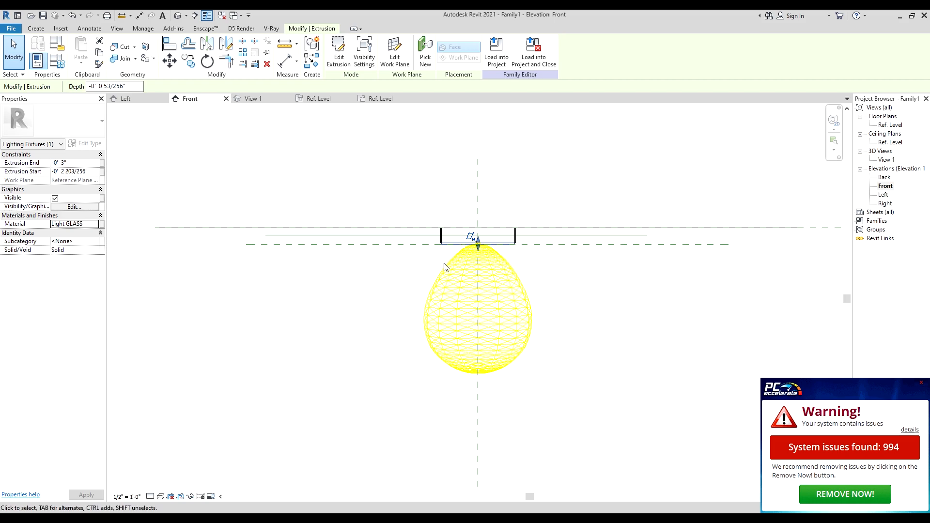
pyautogui.scroll(-2, 395, 293)
pyautogui.moveTo(394, 292); pyautogui.dragTo(368, 276, button='middle')
pyautogui.scroll(3, 369, 281)
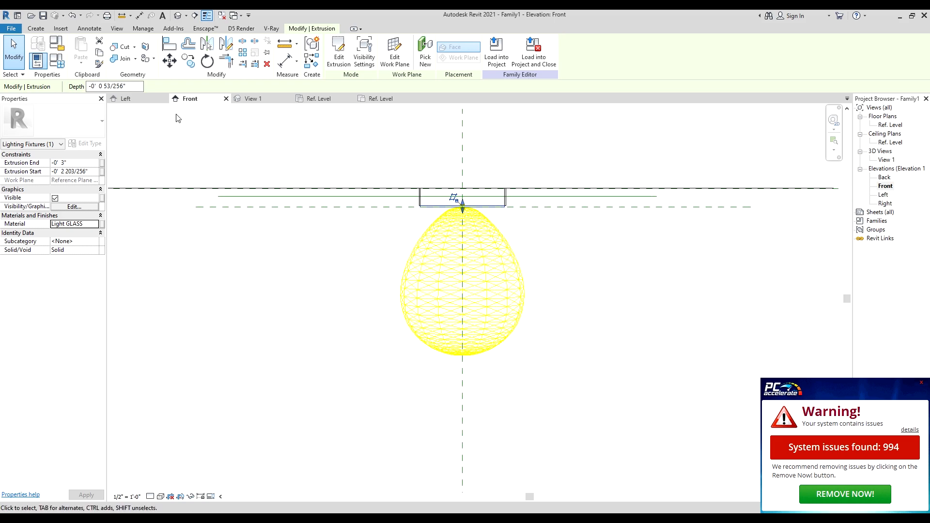
pyautogui.click(177, 16)
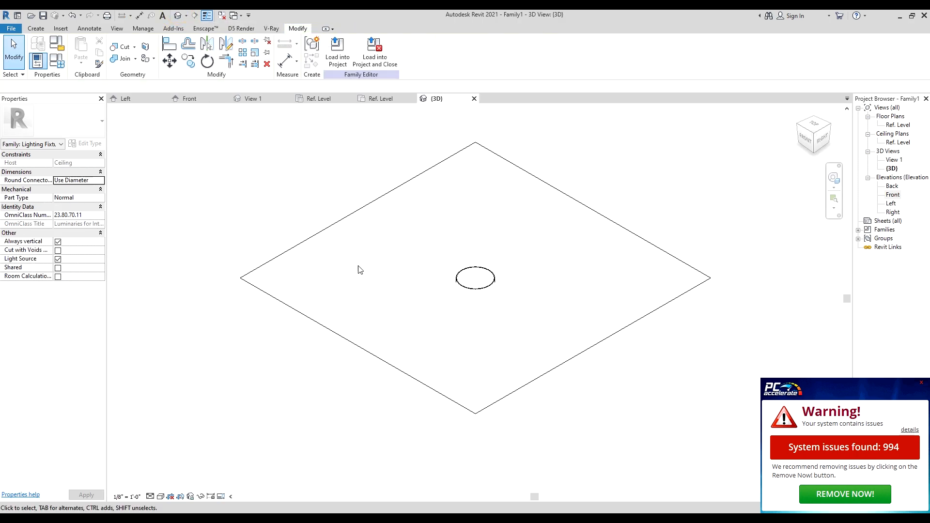
pyautogui.click(806, 139)
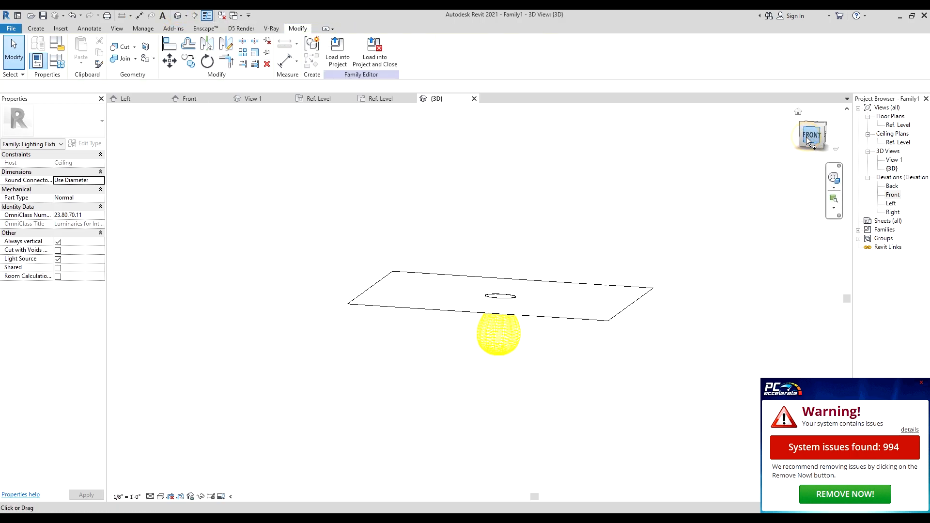
pyautogui.scroll(3, 557, 297)
pyautogui.scroll(1, 340, 430)
pyautogui.click(158, 498)
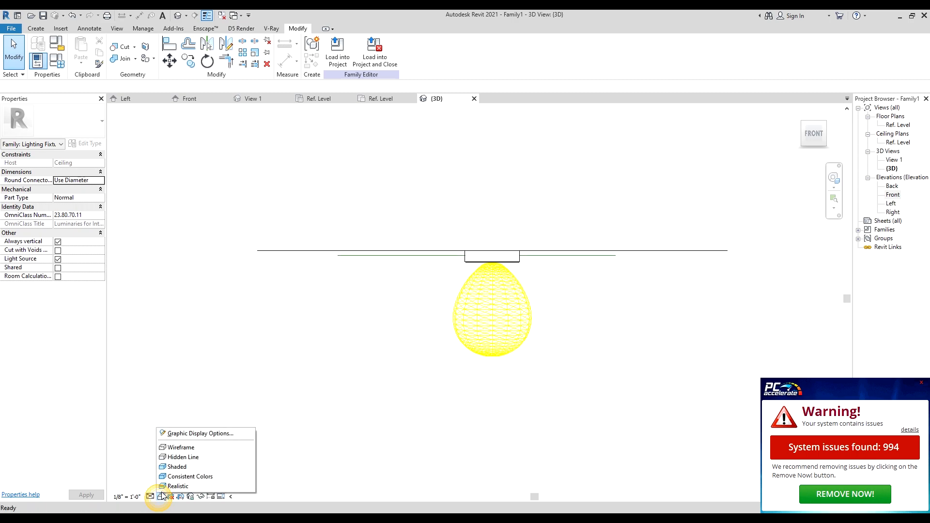
pyautogui.click(175, 485)
pyautogui.scroll(-2, 649, 368)
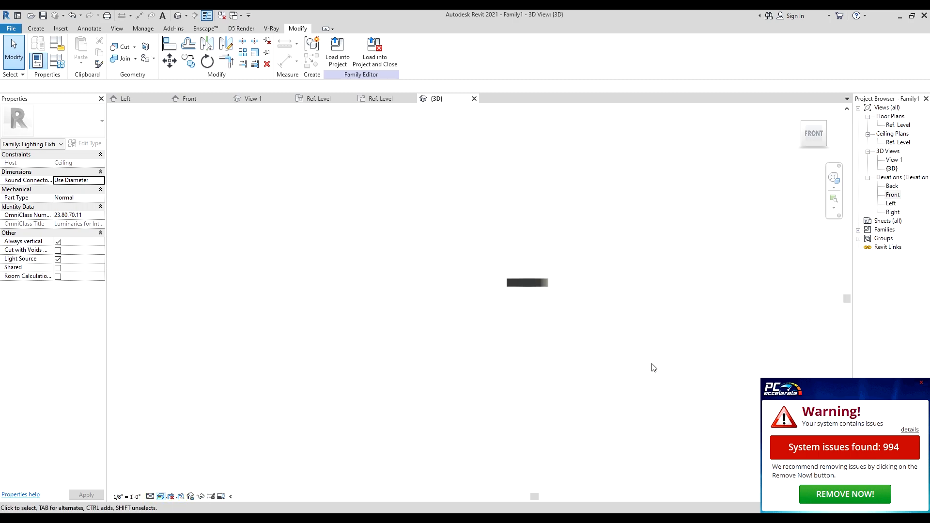
pyautogui.keyDown('shift'); pyautogui.moveTo(609, 430); pyautogui.dragTo(568, 423, button='middle'); pyautogui.keyUp('shift')
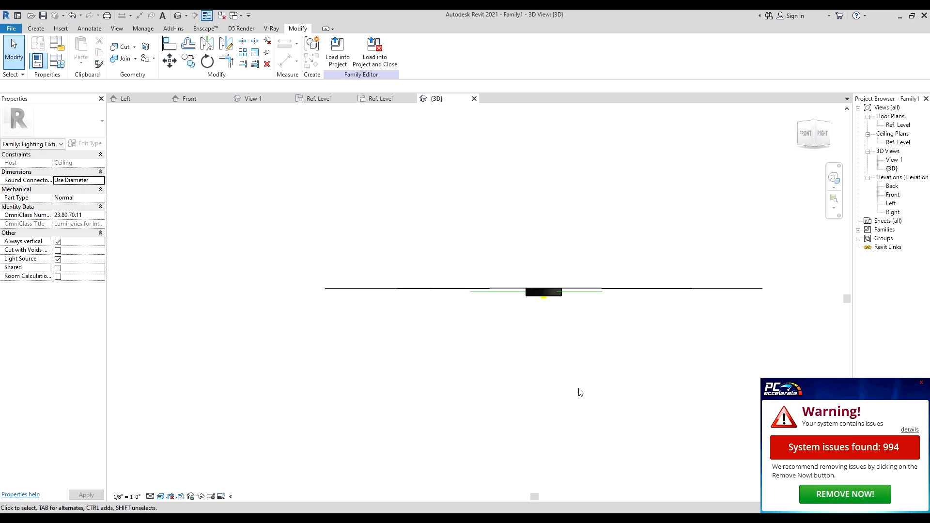
pyautogui.scroll(-2, 572, 319)
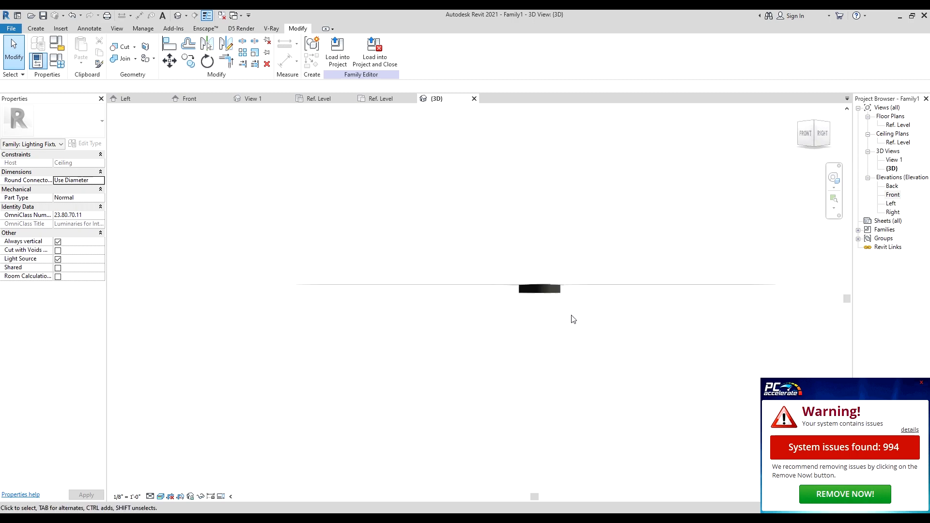
# Create a new project from the Imperial-Architectural Template
pyautogui.click(6, 14)
pyautogui.click(5, 17)
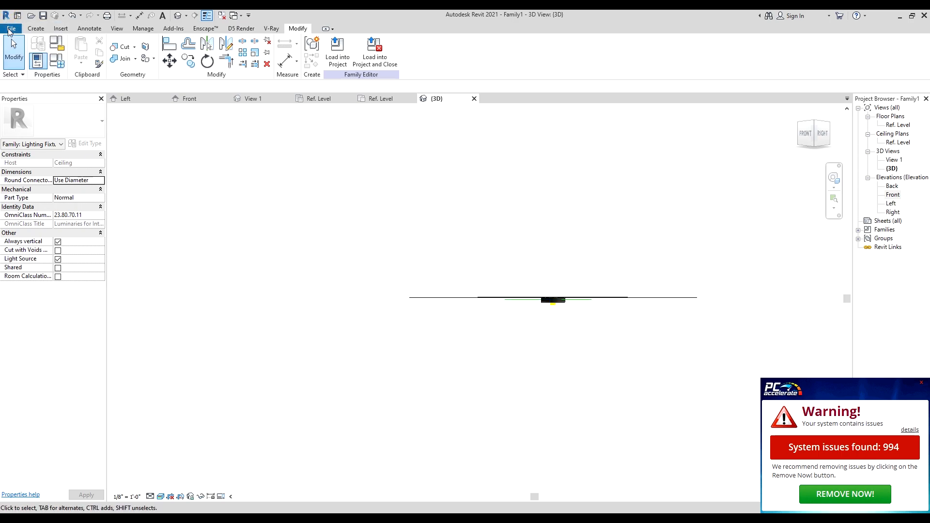
pyautogui.click(10, 29)
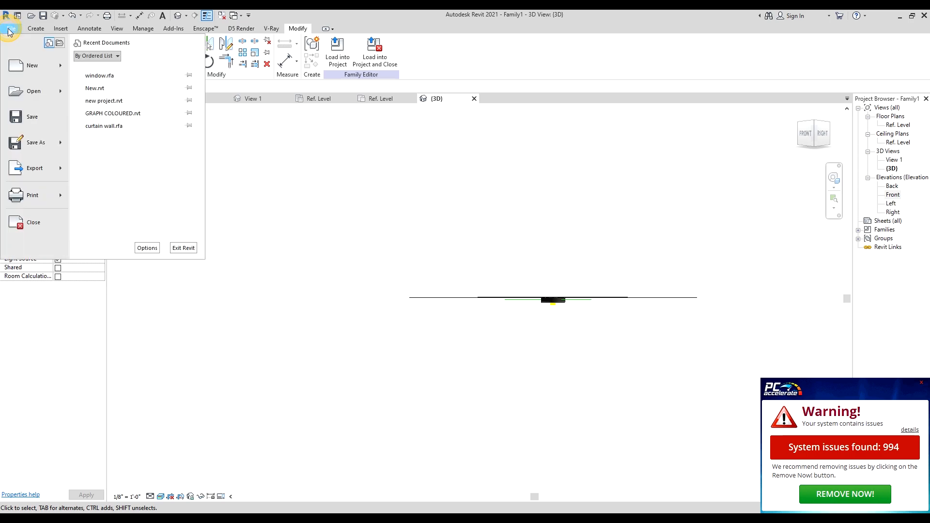
pyautogui.click(30, 68)
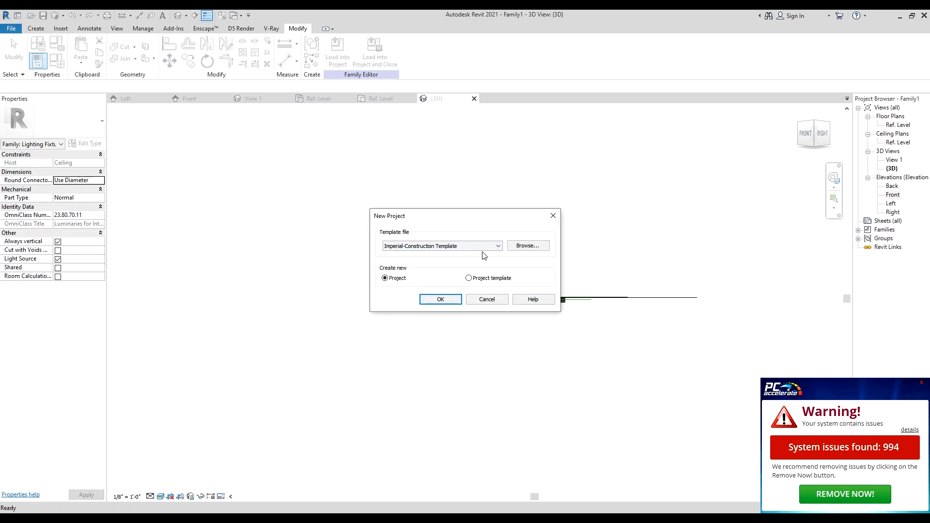
pyautogui.click(425, 246)
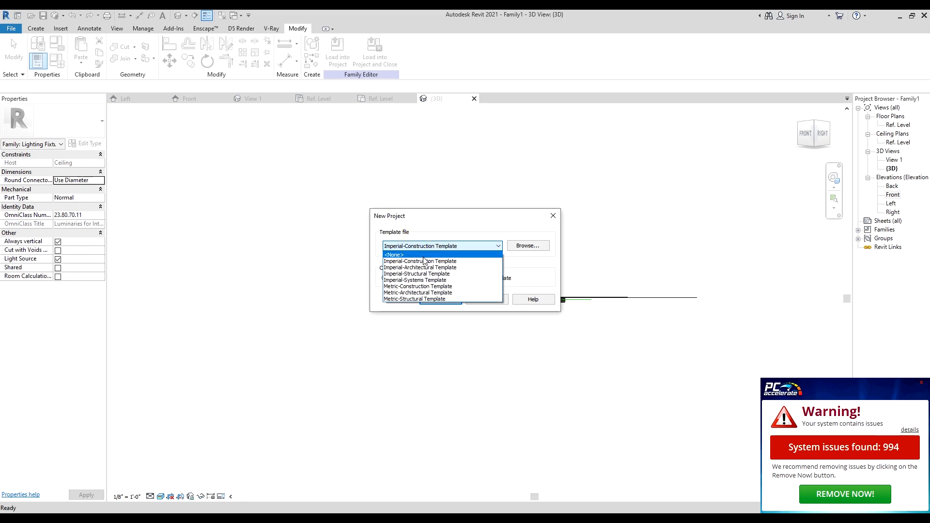
pyautogui.click(427, 267)
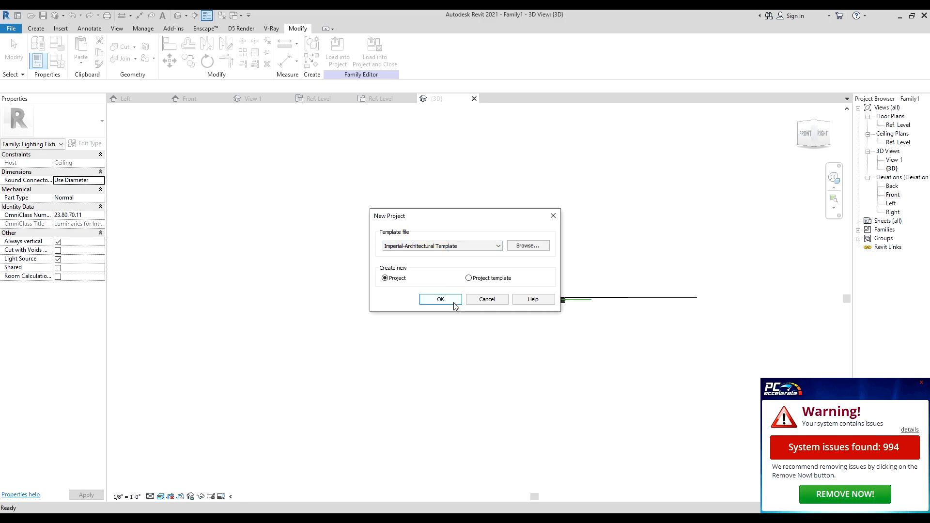
pyautogui.click(453, 304)
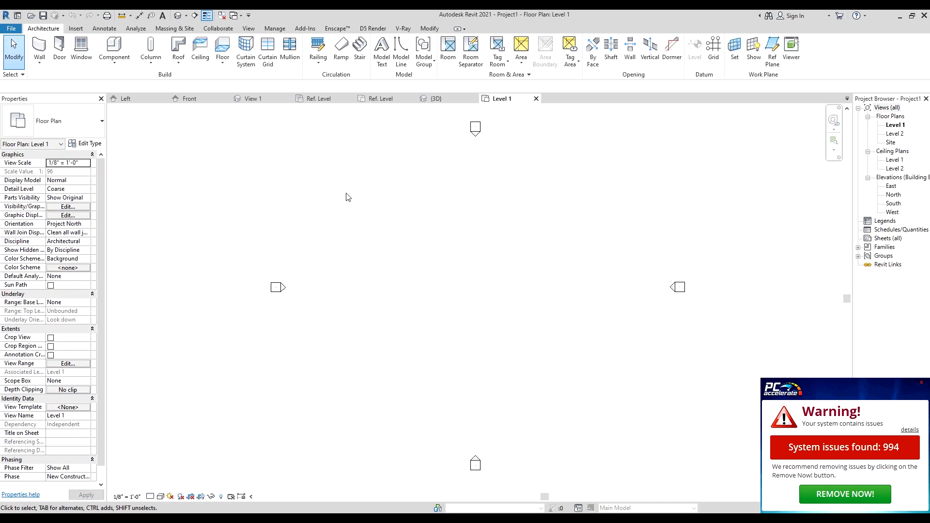
# Draw a rectangular room of Generic - 8" walls, about 11' by 11'6", on Level 1 up to Level 2, located by Finish Face: Exterior
pyautogui.click(39, 47)
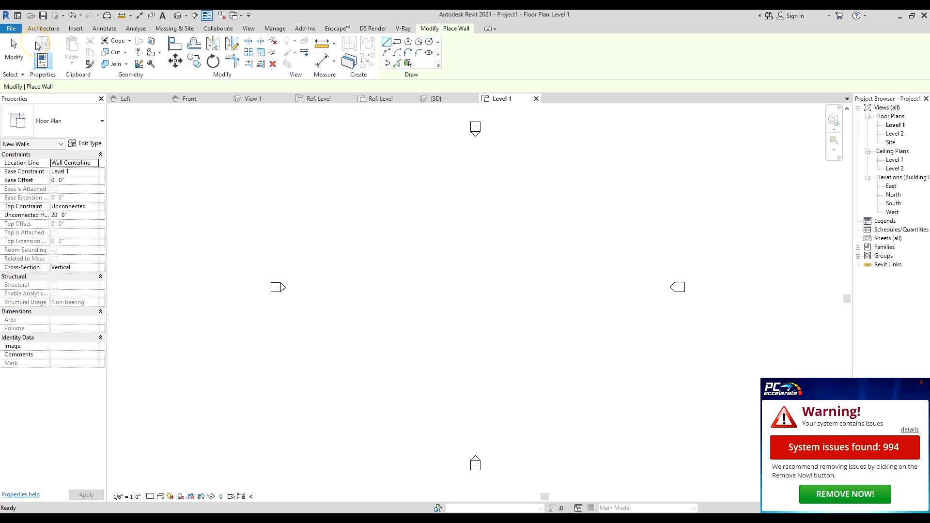
pyautogui.click(398, 42)
pyautogui.click(291, 87)
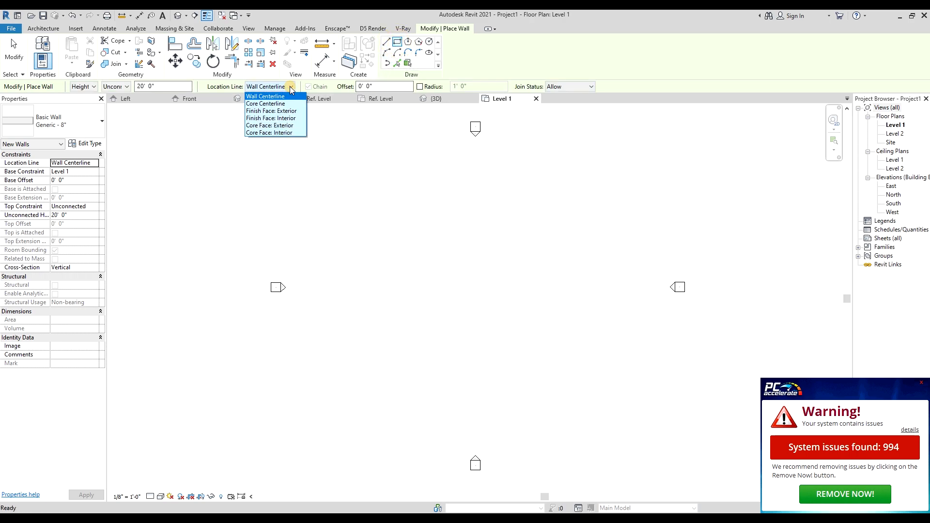
pyautogui.click(290, 111)
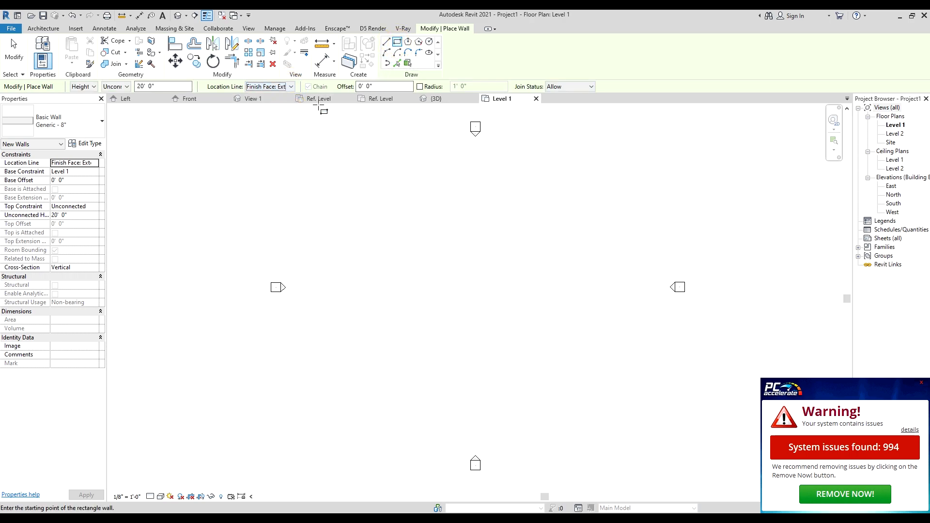
pyautogui.click(125, 90)
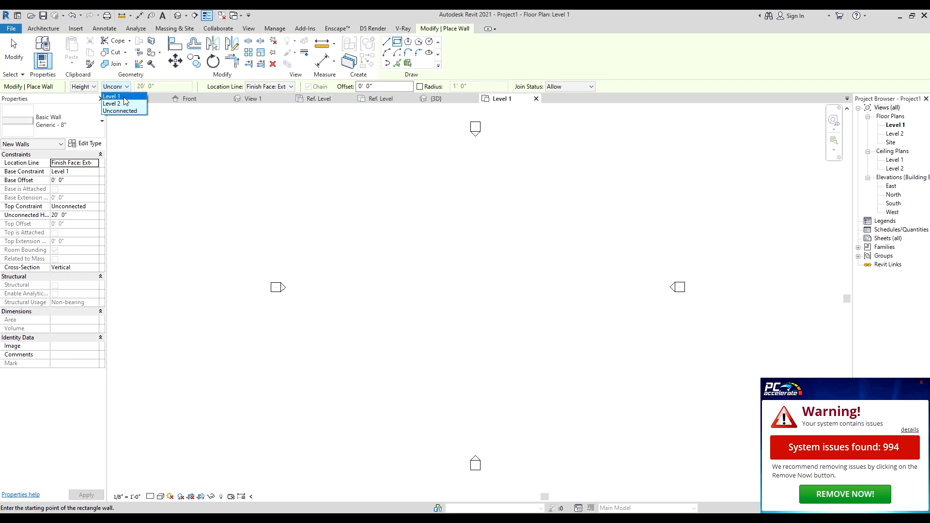
pyautogui.click(125, 103)
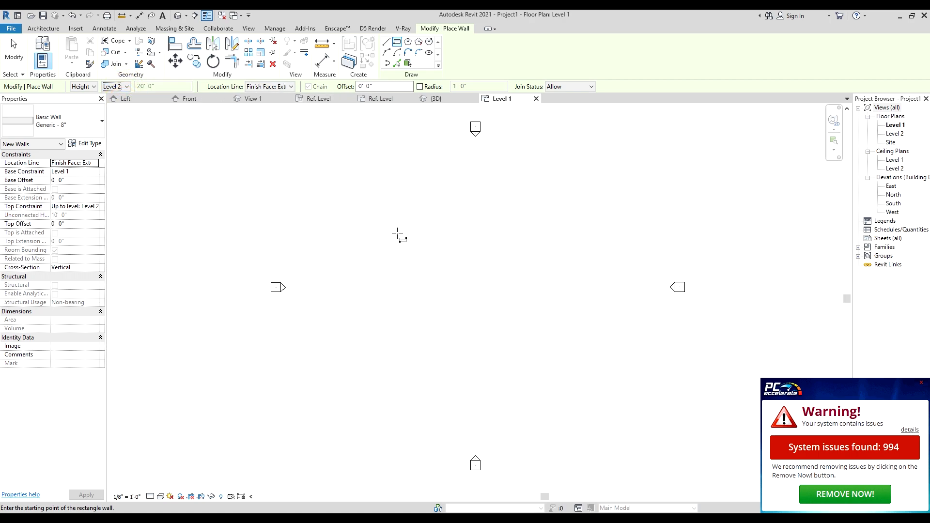
pyautogui.click(387, 243)
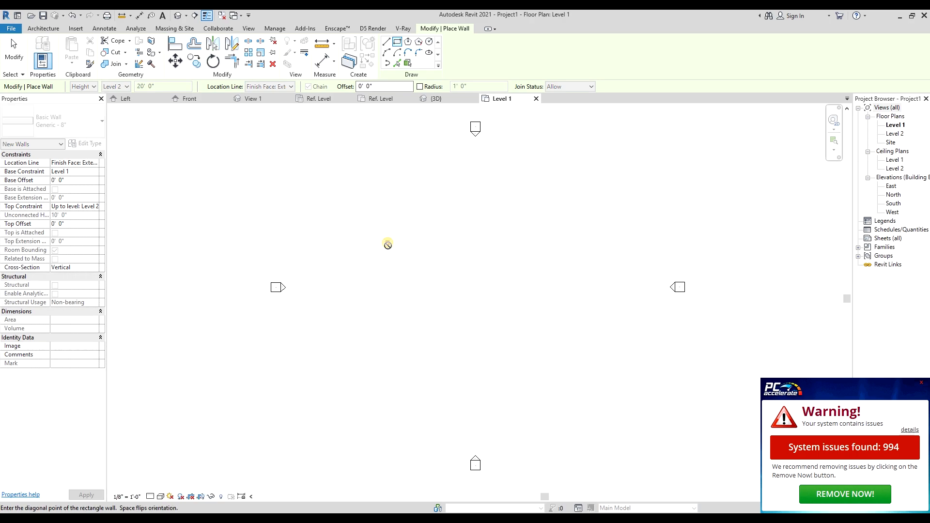
pyautogui.scroll(5, 420, 278)
pyautogui.click(400, 252)
pyautogui.scroll(-4, 401, 253)
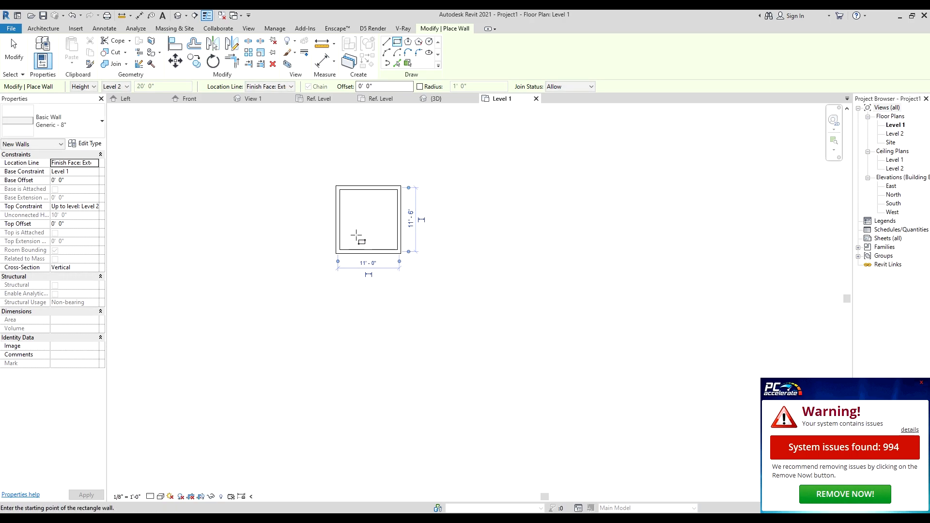
# Place an automatic 2' x 4' ACT System ceiling at 8' 0" above Level 1 inside the room and open the Level 1 ceiling plan
pyautogui.press('Escape')
pyautogui.press('Escape')
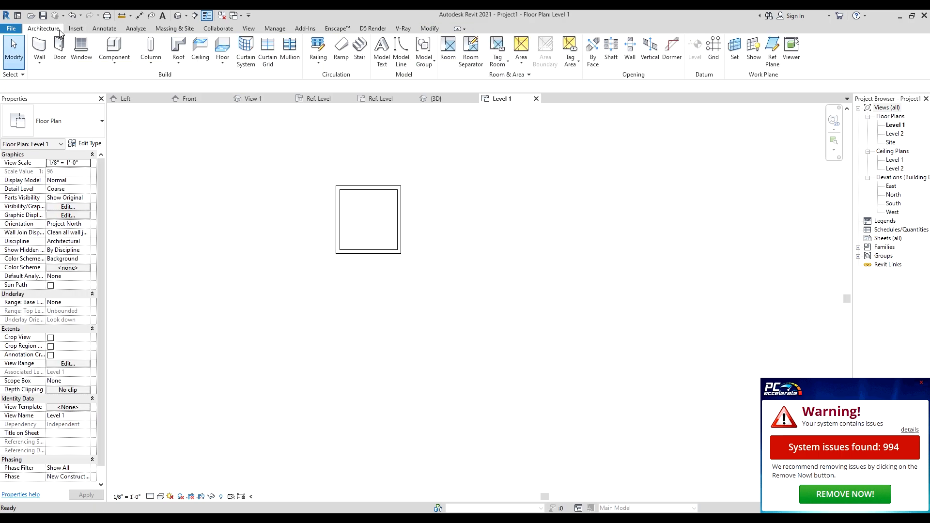
pyautogui.click(200, 49)
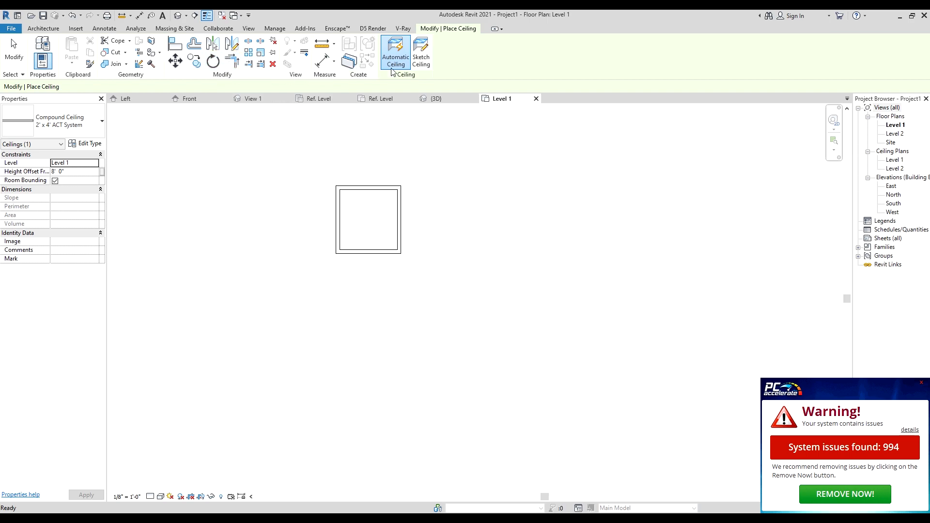
pyautogui.scroll(3, 373, 220)
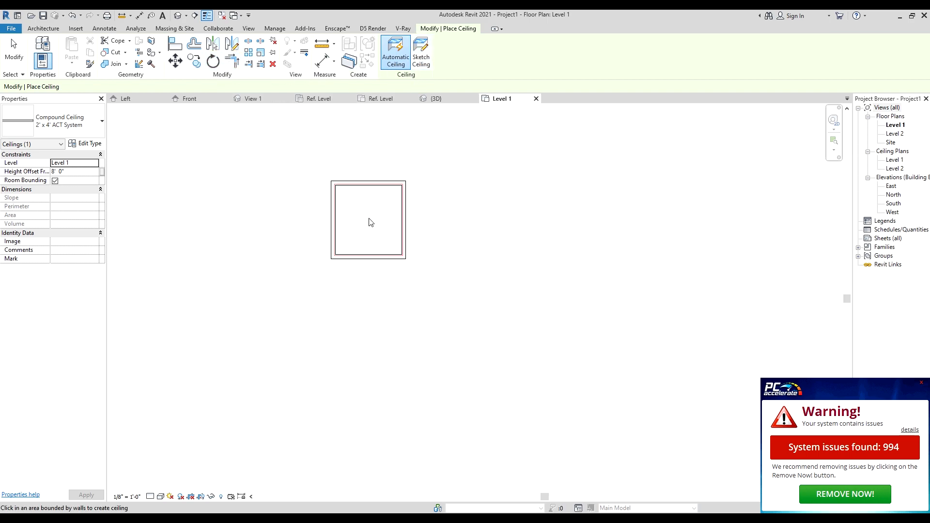
pyautogui.click(369, 221)
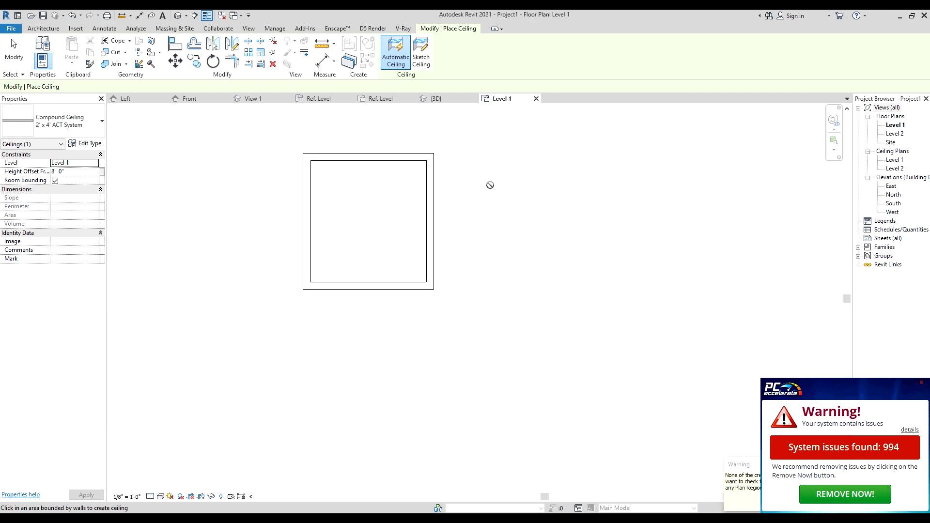
pyautogui.click(395, 196)
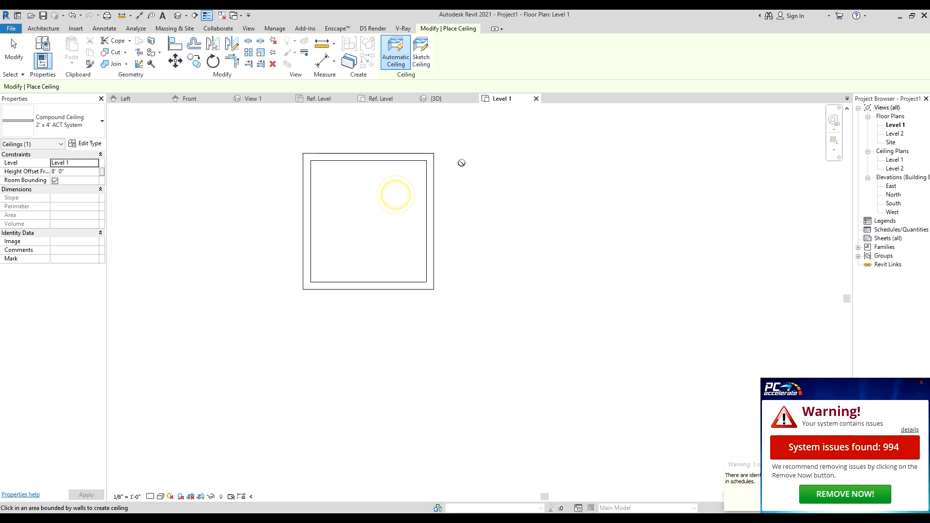
pyautogui.press('Escape')
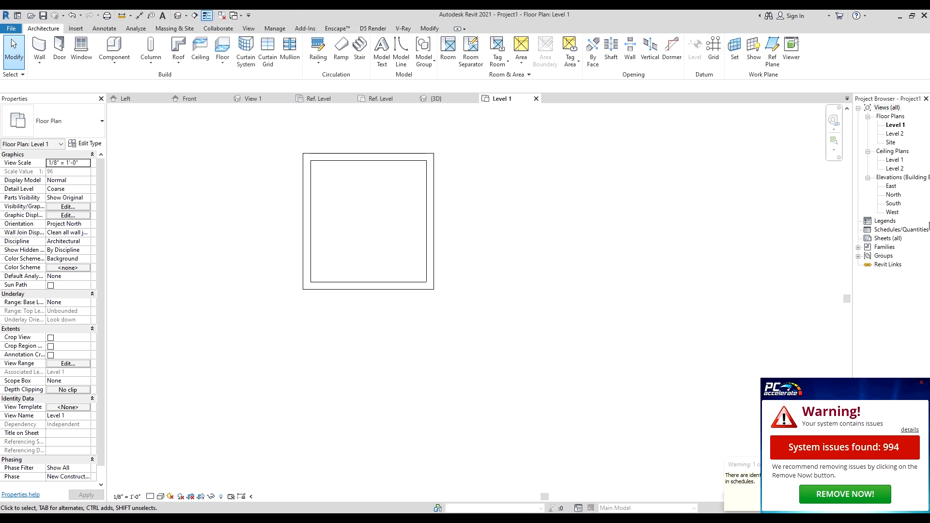
pyautogui.doubleClick(894, 161)
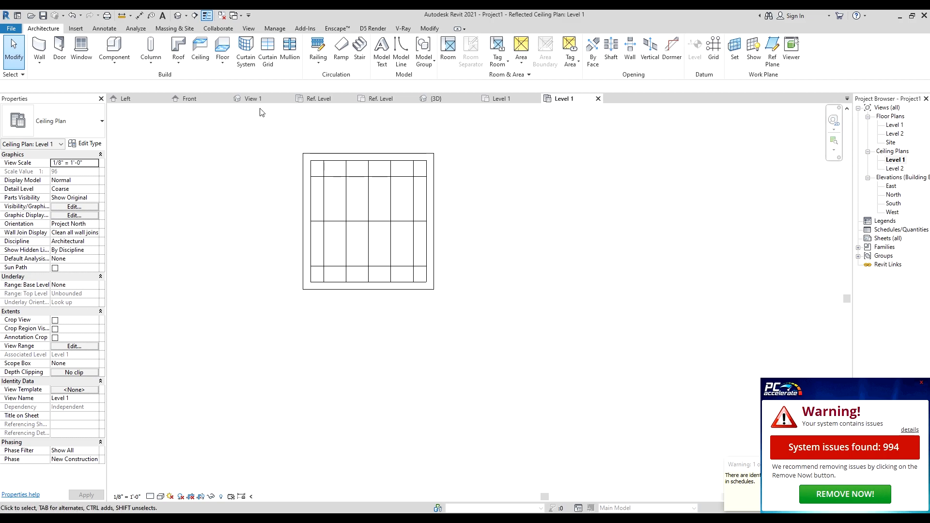
# Switch to the Family1 3D view and load the lighting fixture family into the project
pyautogui.click(242, 17)
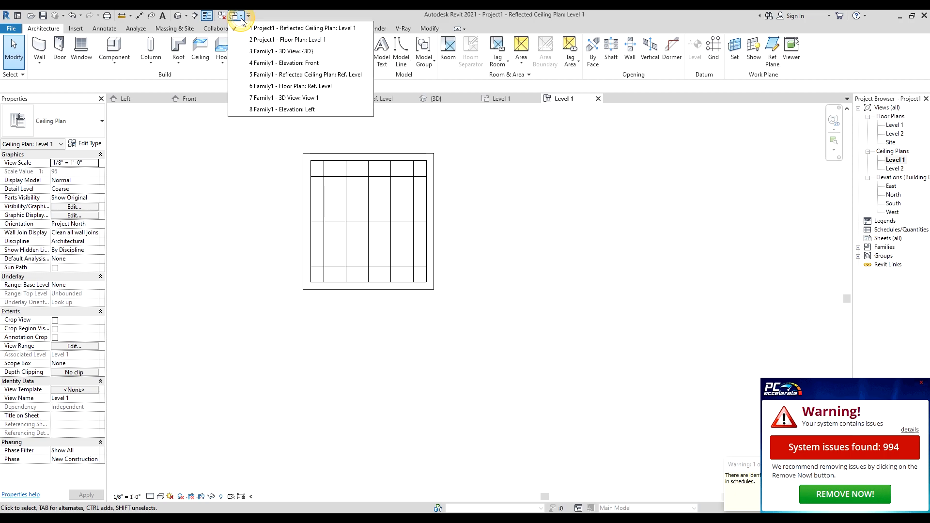
pyautogui.click(266, 51)
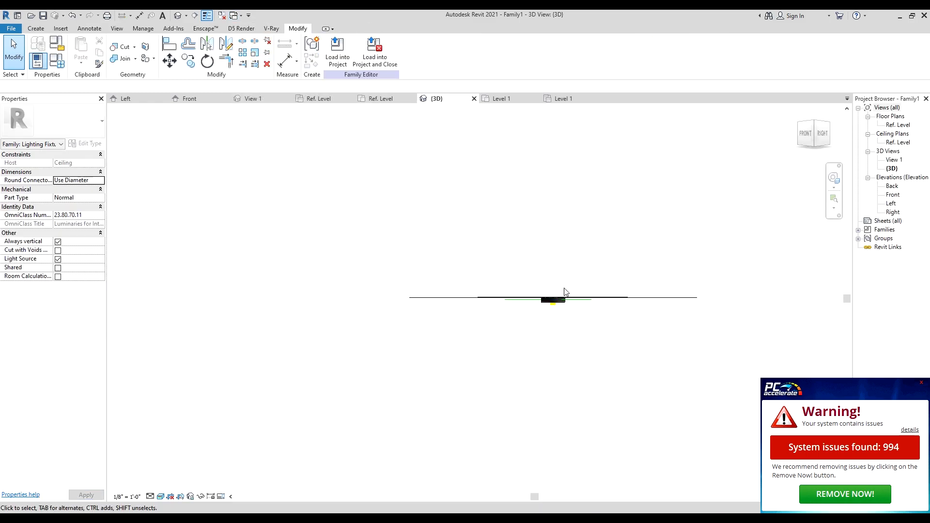
pyautogui.keyDown('shift'); pyautogui.moveTo(566, 336); pyautogui.dragTo(500, 305, button='middle'); pyautogui.keyUp('shift')
pyautogui.click(347, 66)
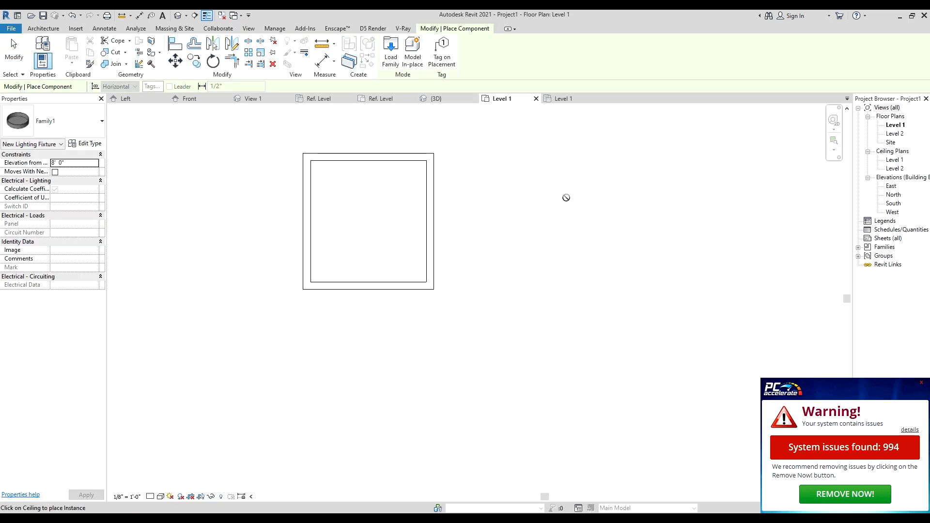
# In the Level 1 ceiling plan, place three Family1 fixtures in a line along the ceiling's east side
pyautogui.doubleClick(900, 161)
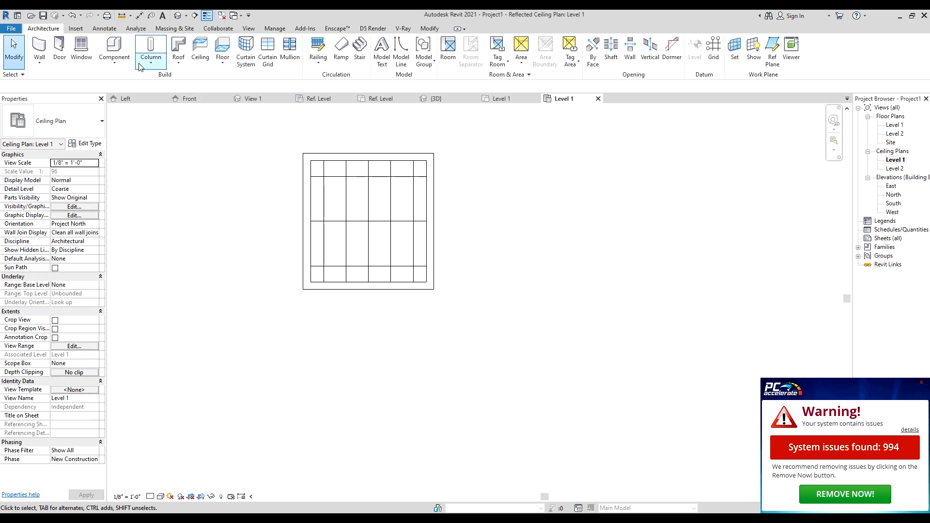
pyautogui.click(129, 45)
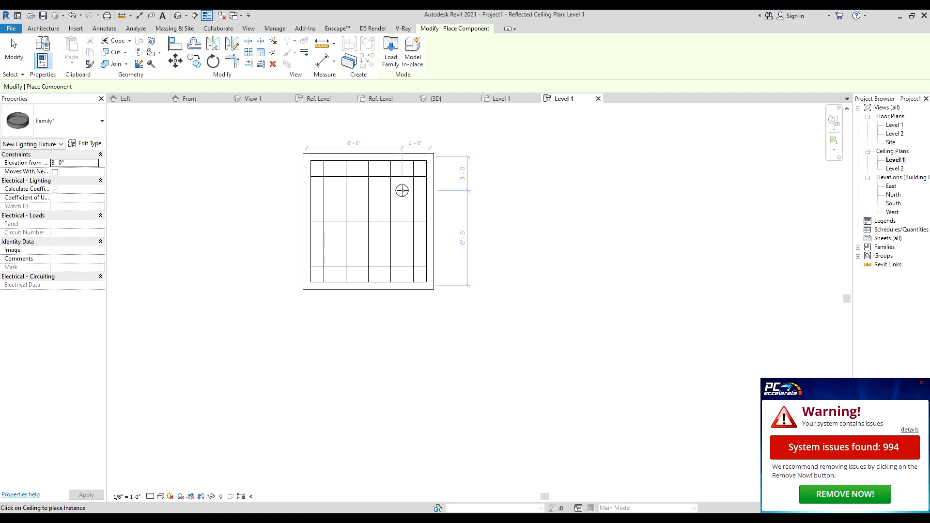
pyautogui.click(402, 184)
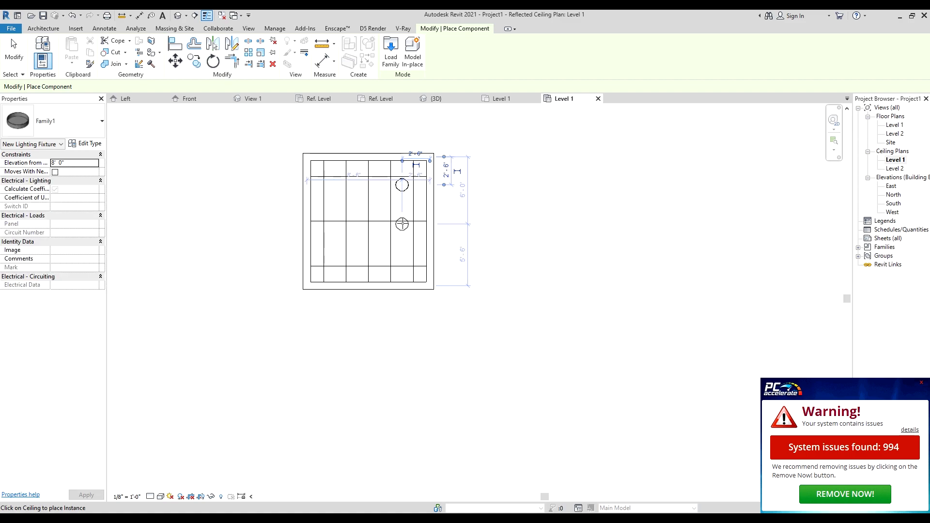
pyautogui.click(402, 224)
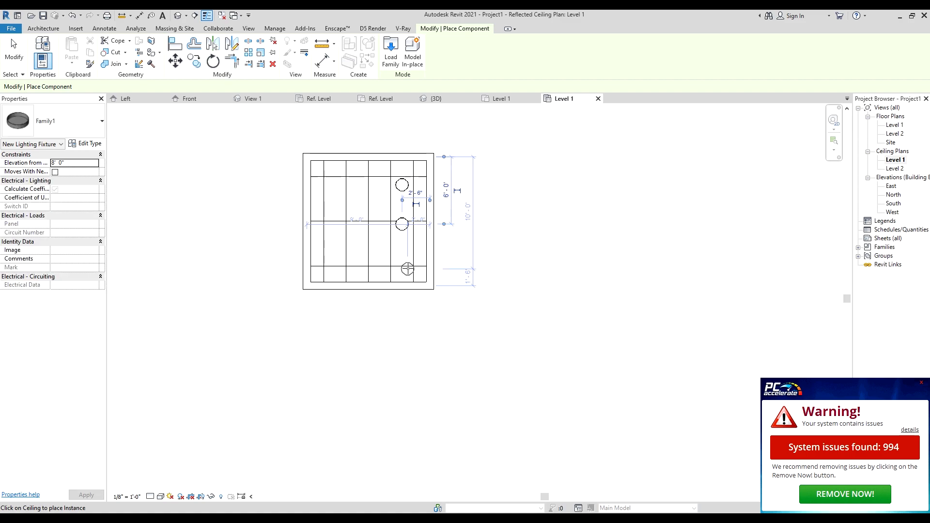
pyautogui.click(402, 269)
pyautogui.press('Escape')
pyautogui.press('Escape')
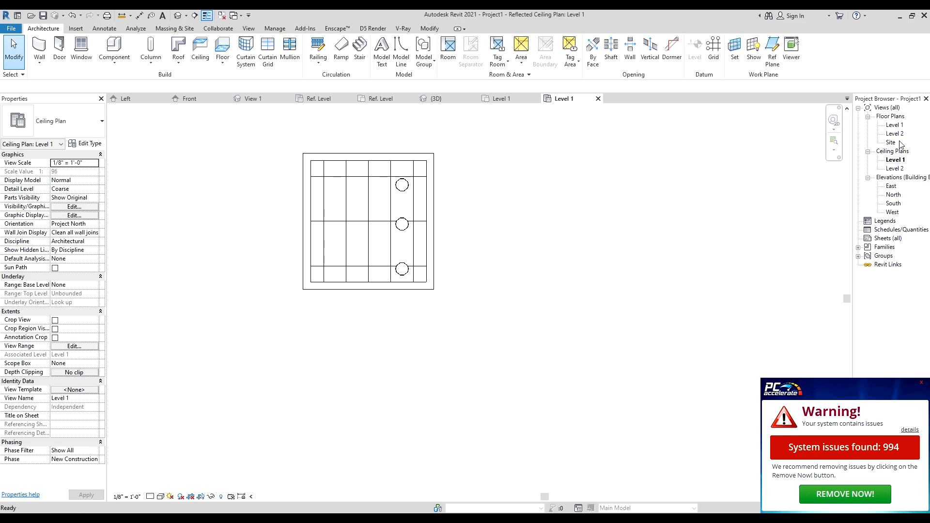
# From the Level 1 floor plan, create a perspective camera view at 5' 6" from the room's southwest corner, aimed near its centre
pyautogui.doubleClick(895, 125)
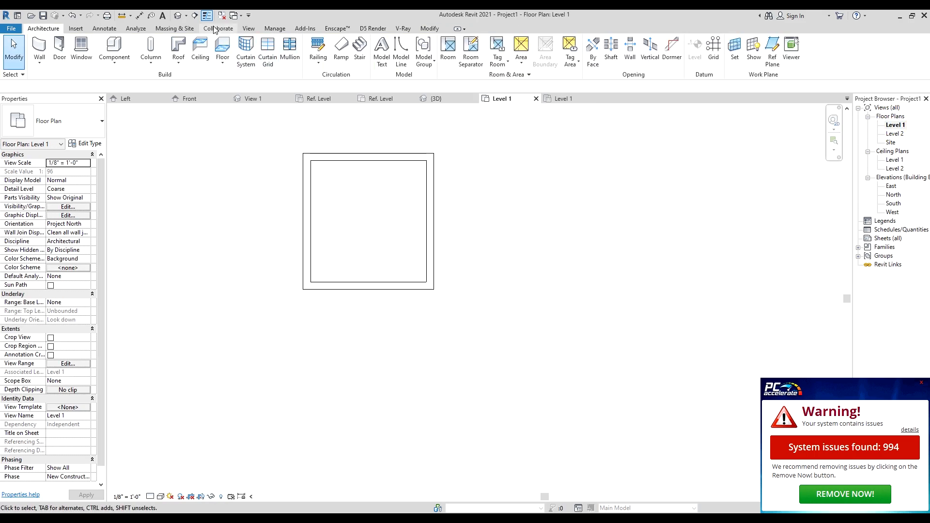
pyautogui.click(186, 15)
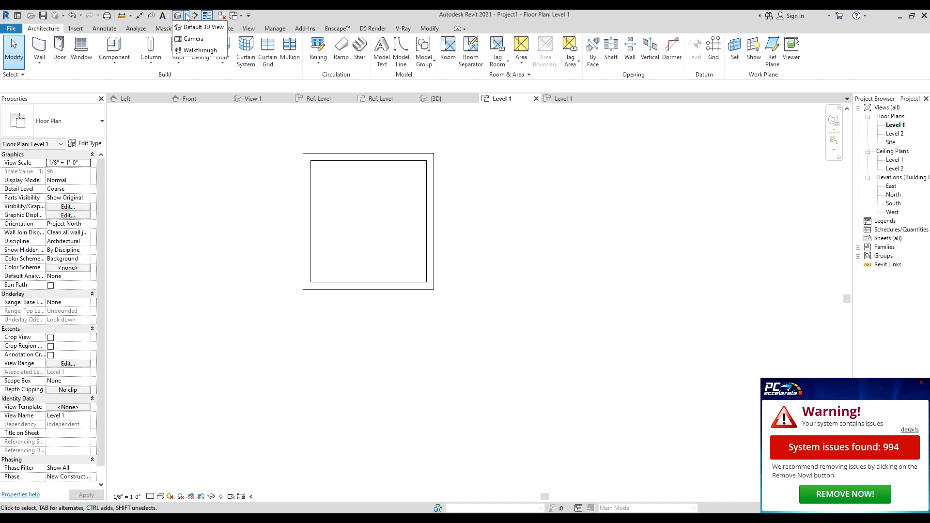
pyautogui.click(189, 39)
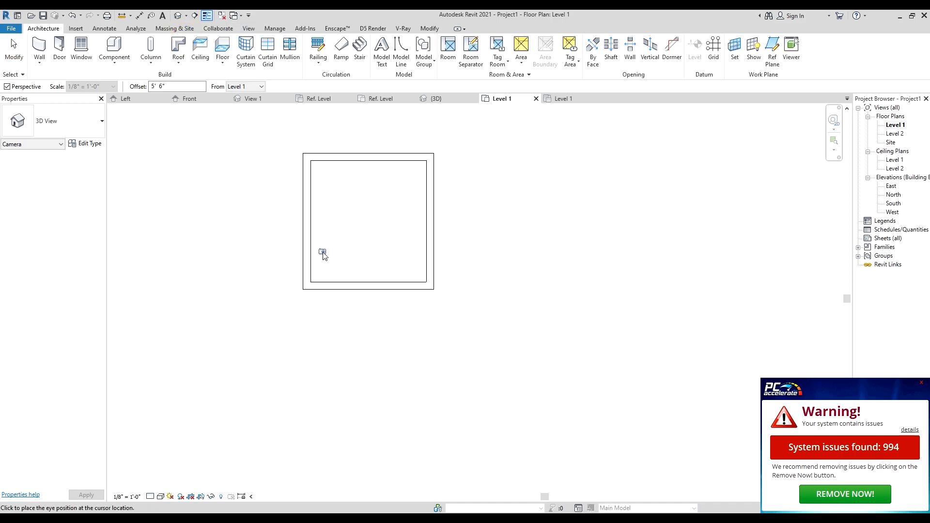
pyautogui.click(319, 270)
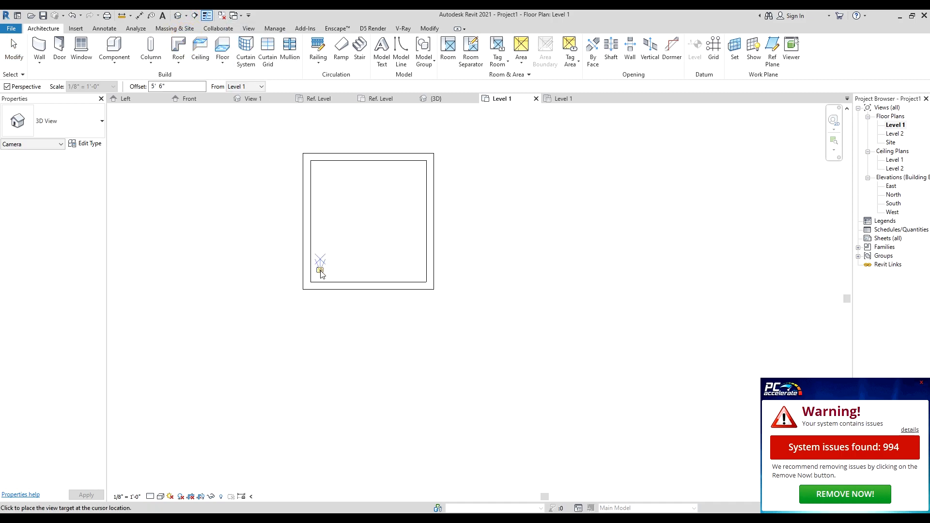
pyautogui.click(376, 221)
pyautogui.scroll(-5, 388, 224)
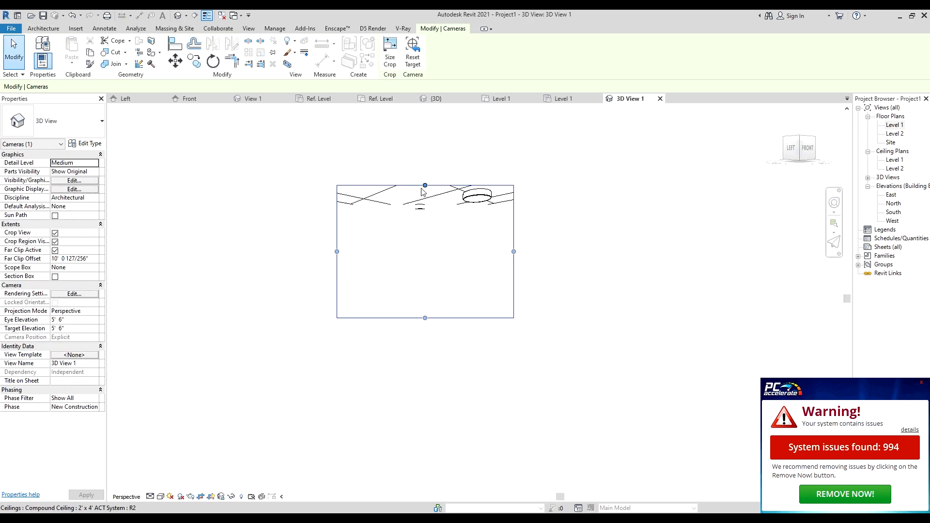
# Enlarge the camera view's crop region on all four sides to take in more ceiling, walls and floor area
pyautogui.moveTo(425, 184); pyautogui.dragTo(425, 144)
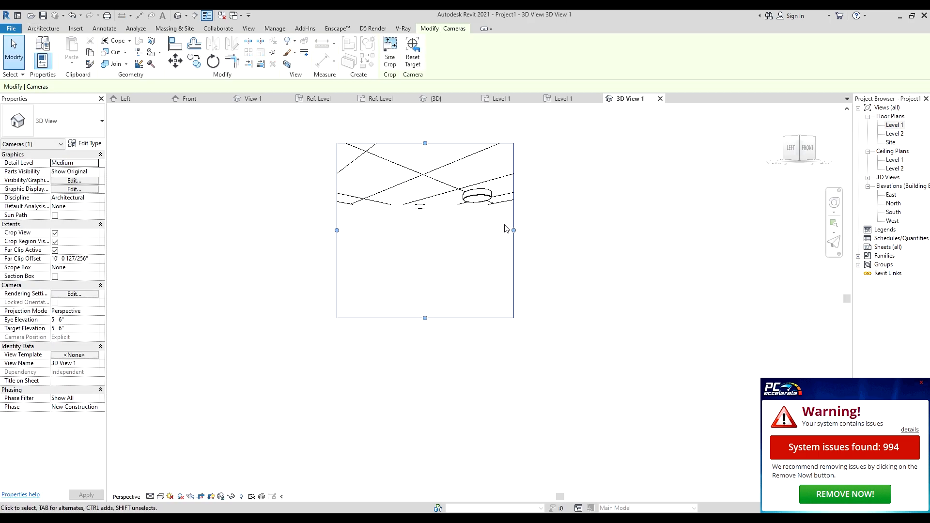
pyautogui.moveTo(513, 227); pyautogui.dragTo(669, 230)
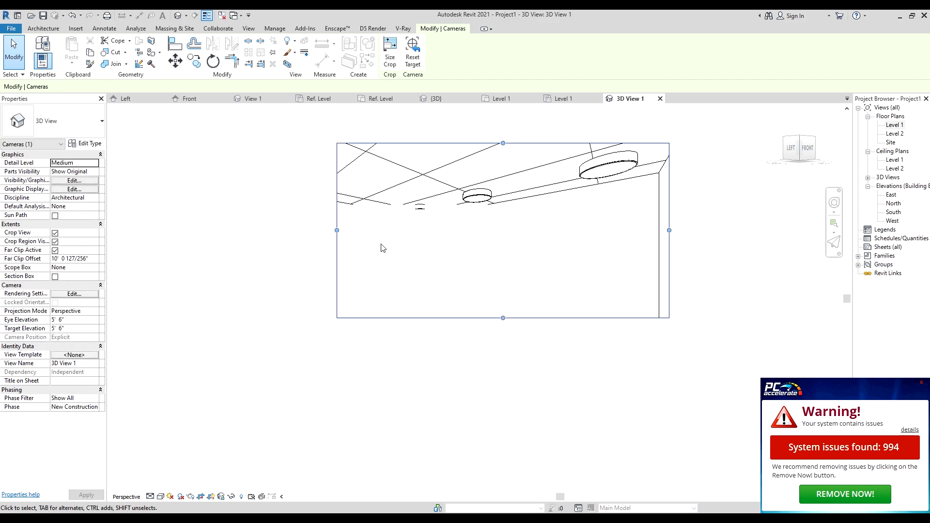
pyautogui.moveTo(338, 231); pyautogui.dragTo(217, 233)
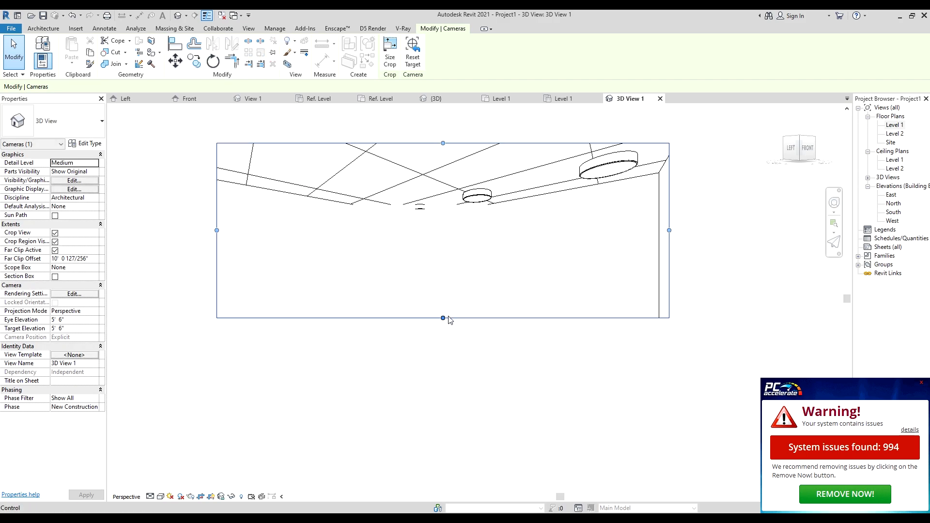
pyautogui.moveTo(443, 319); pyautogui.dragTo(428, 443)
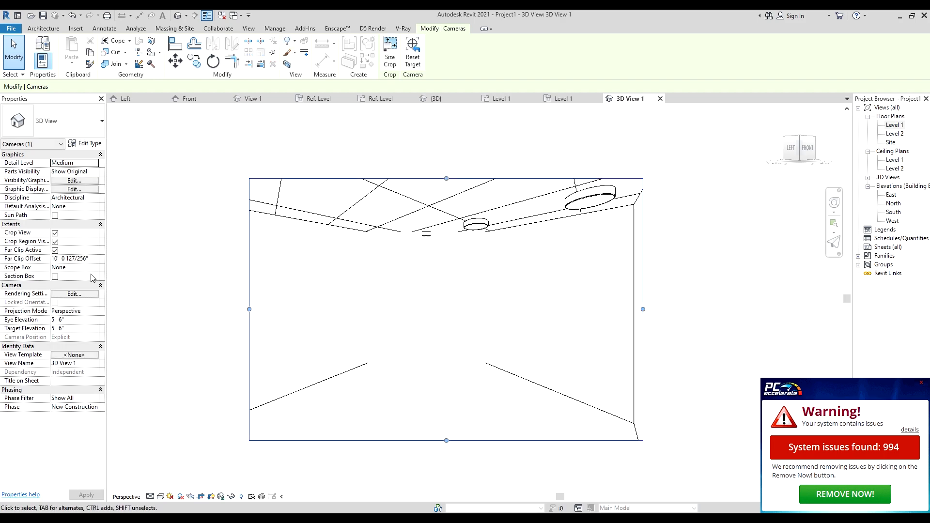
# Turn off far clipping for the camera view, keep its crop region visible, and set the visual style to Consistent Colors
pyautogui.click(55, 252)
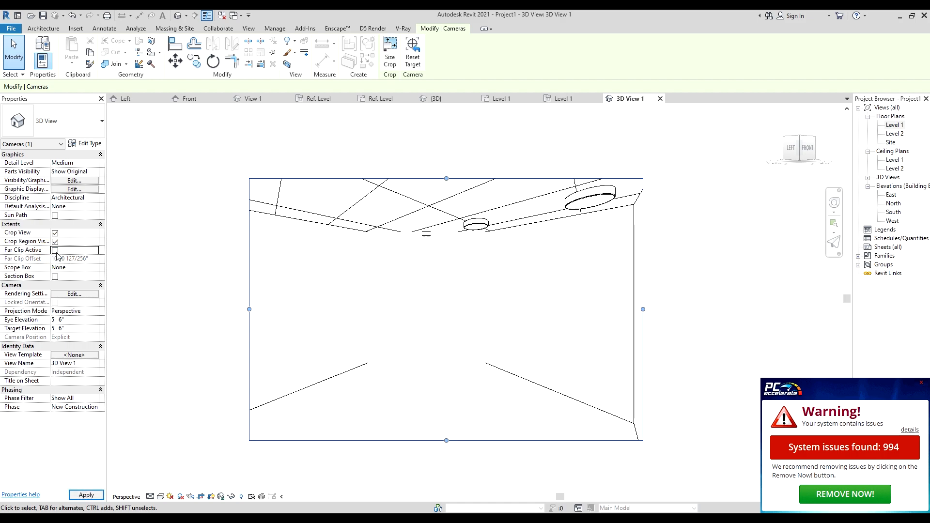
pyautogui.click(55, 251)
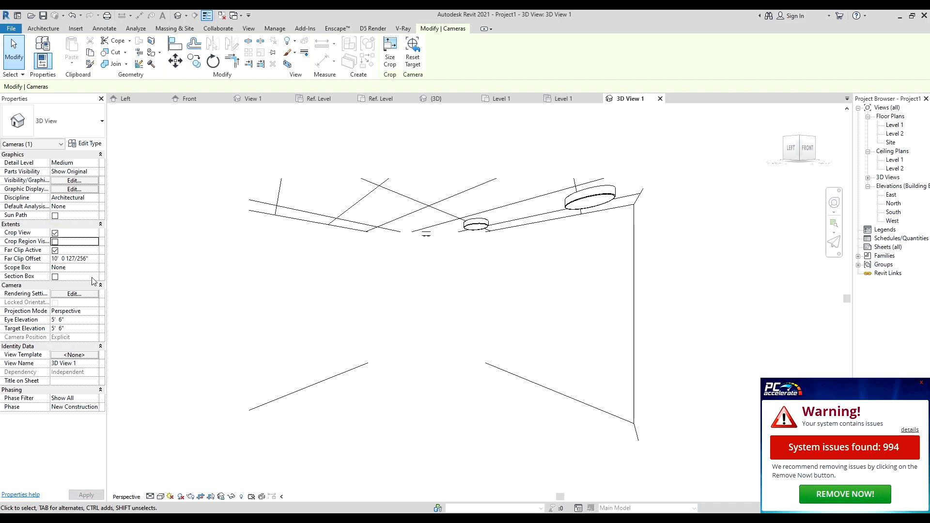
pyautogui.click(55, 250)
pyautogui.click(55, 242)
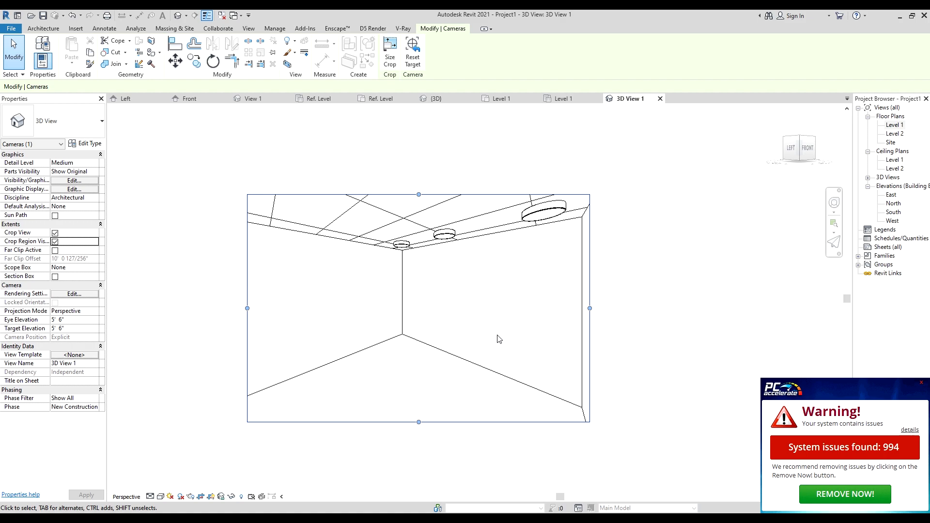
pyautogui.click(160, 496)
pyautogui.click(179, 475)
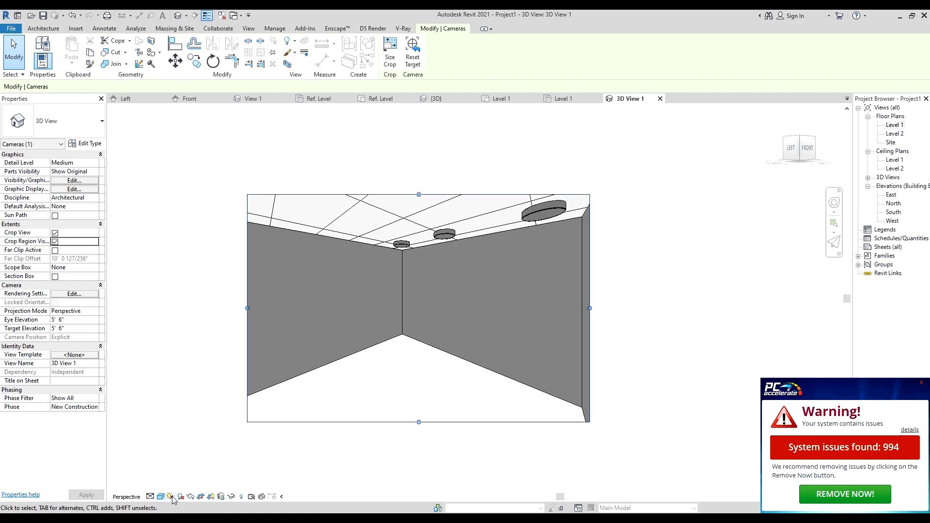
# Try the Realistic visual style and an elevated corner orientation in the camera view, and undo the change
pyautogui.click(161, 496)
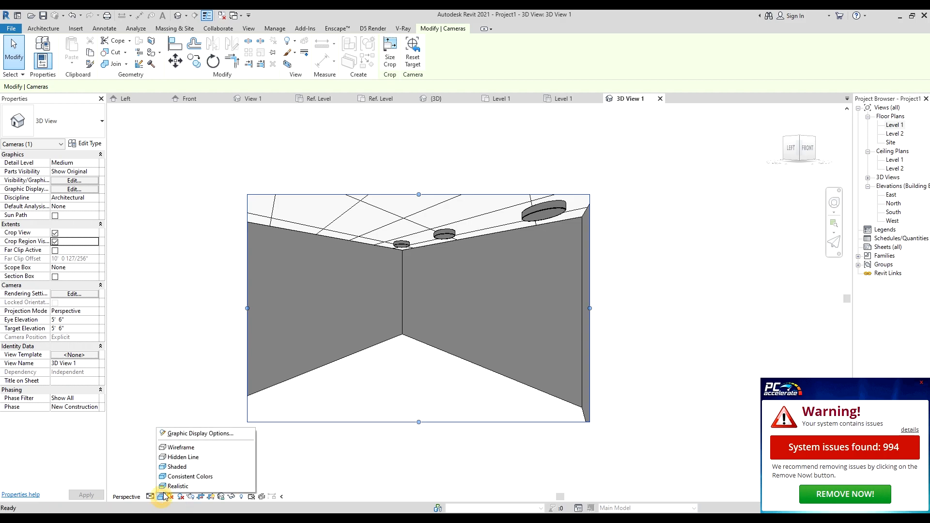
pyautogui.click(174, 481)
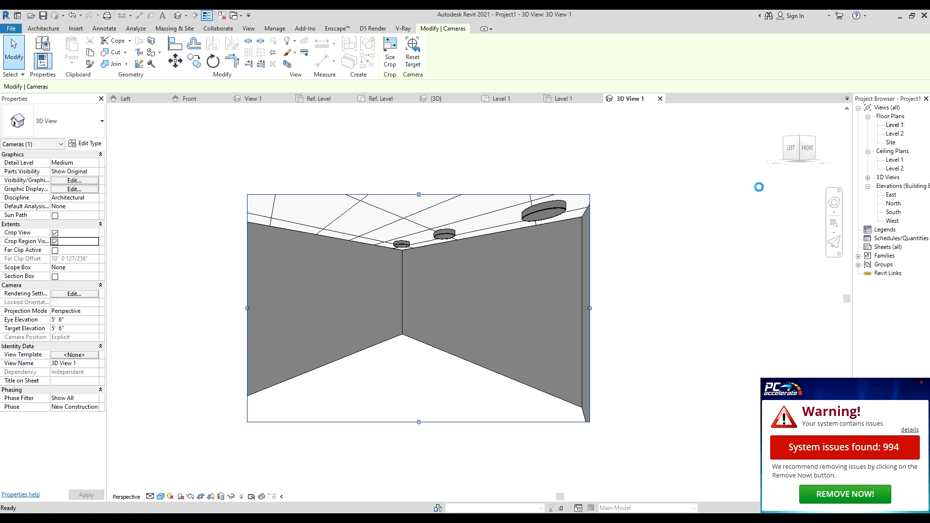
pyautogui.click(799, 140)
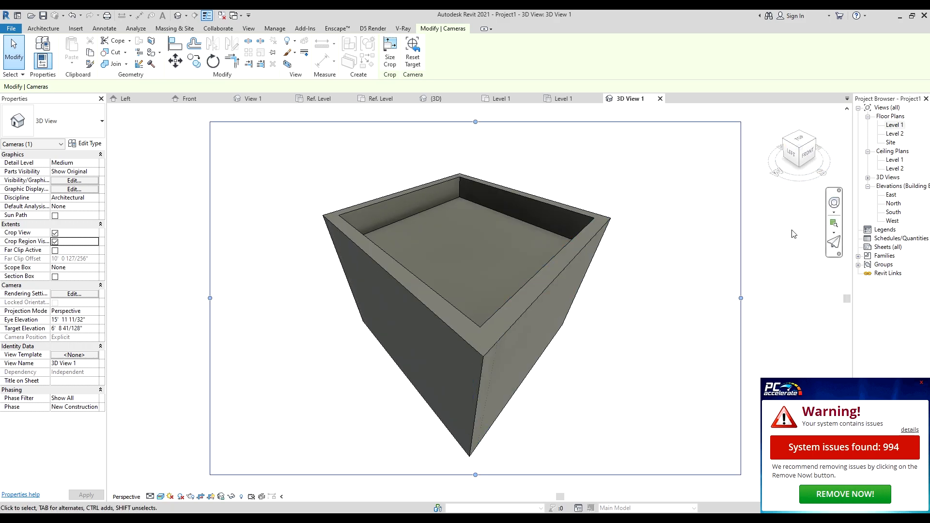
pyautogui.hotkey('ctrl', 'z')
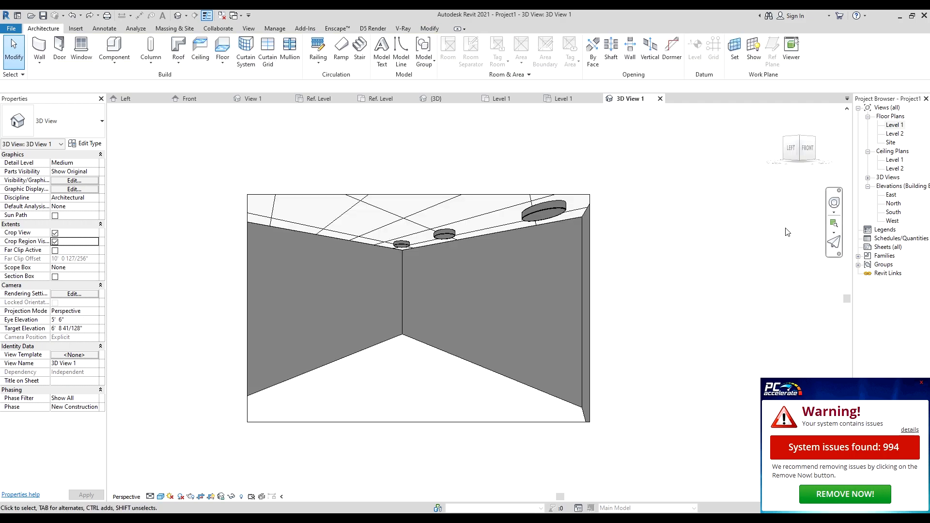
# In the Level 1 floor plan, create a rectangular Generic - 12" floor between opposite inner corners of the room's walls
pyautogui.doubleClick(895, 126)
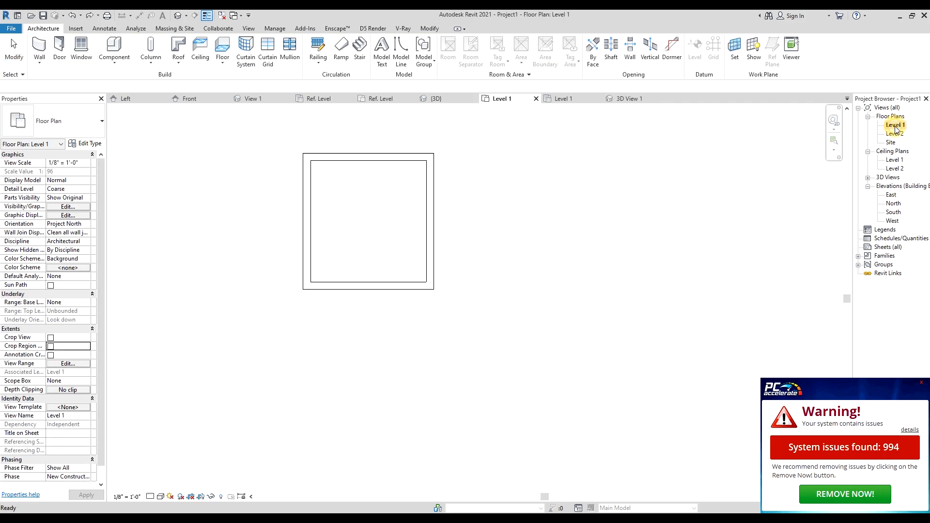
pyautogui.click(223, 47)
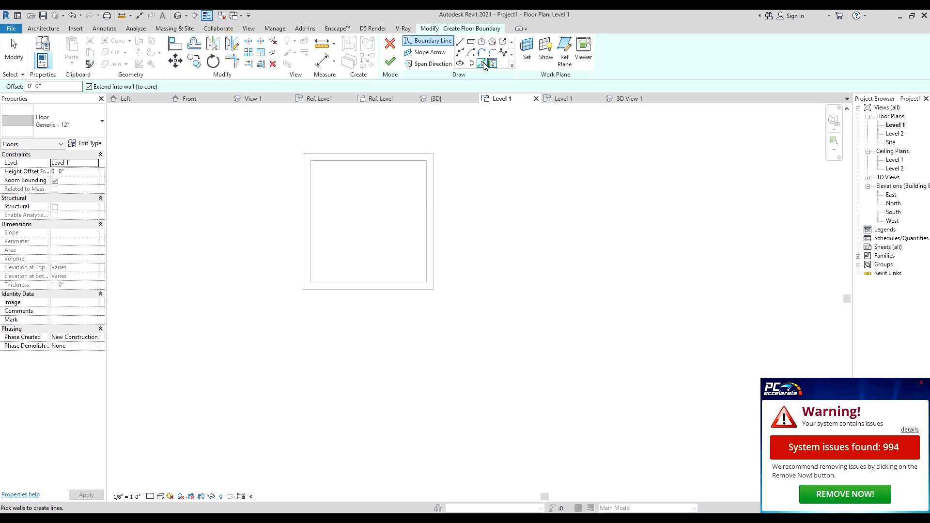
pyautogui.click(471, 44)
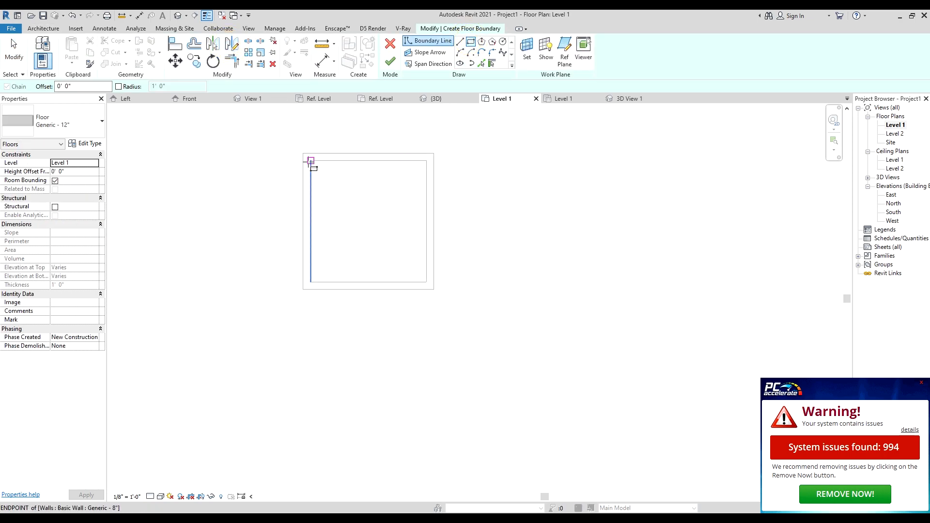
pyautogui.click(310, 161)
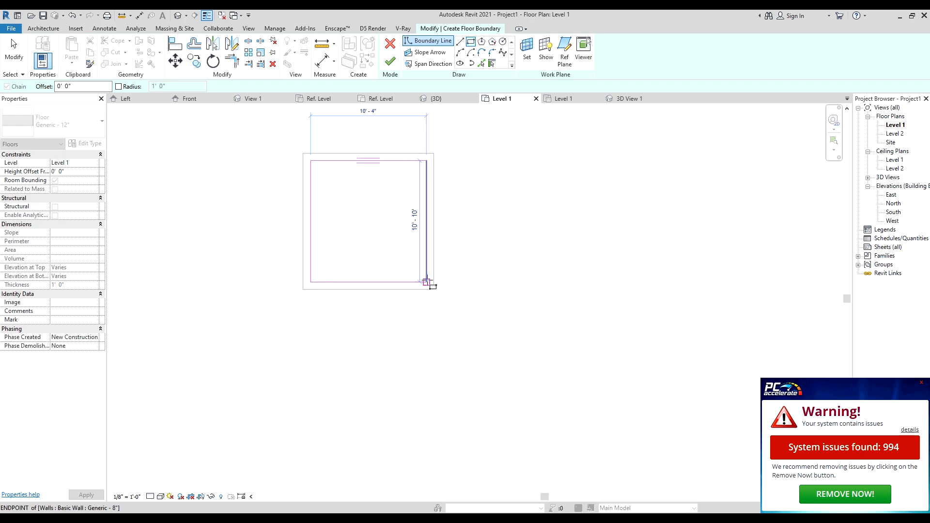
pyautogui.click(427, 282)
pyautogui.click(390, 61)
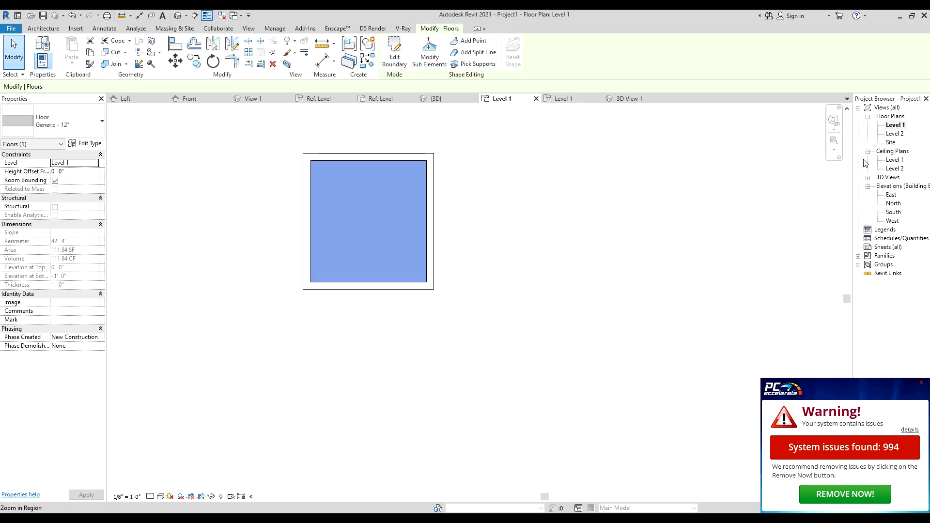
# Reopen the 3D View 1 camera view and deselect the new floor
pyautogui.click(868, 179)
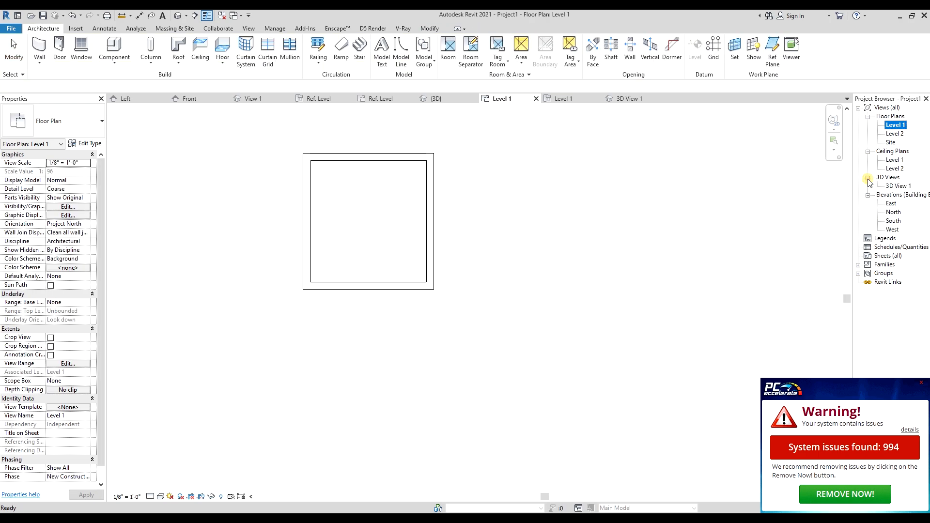
pyautogui.doubleClick(893, 186)
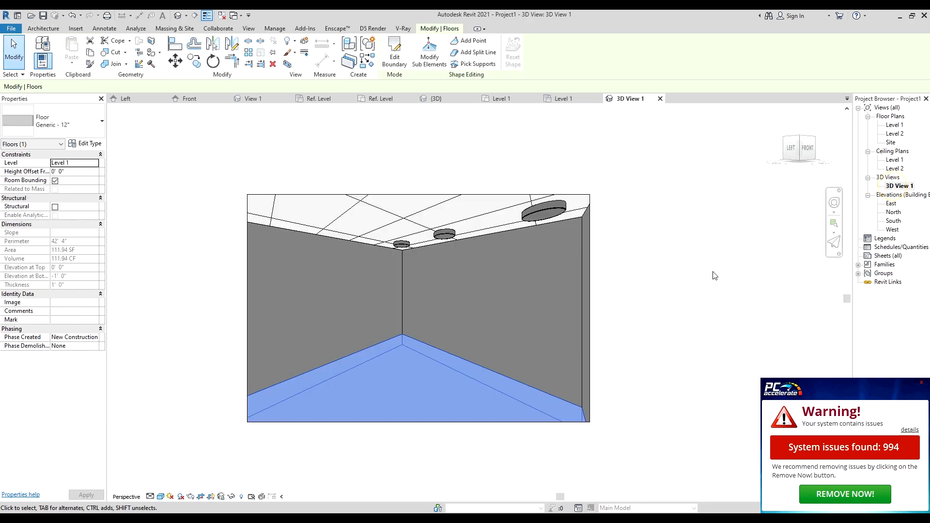
pyautogui.click(455, 303)
pyautogui.scroll(-1, 449, 331)
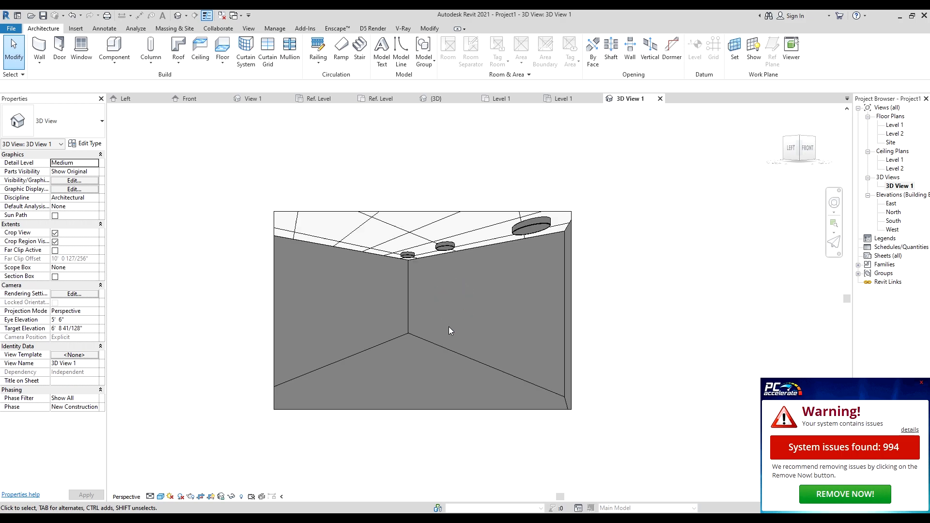
pyautogui.scroll(-1, 468, 316)
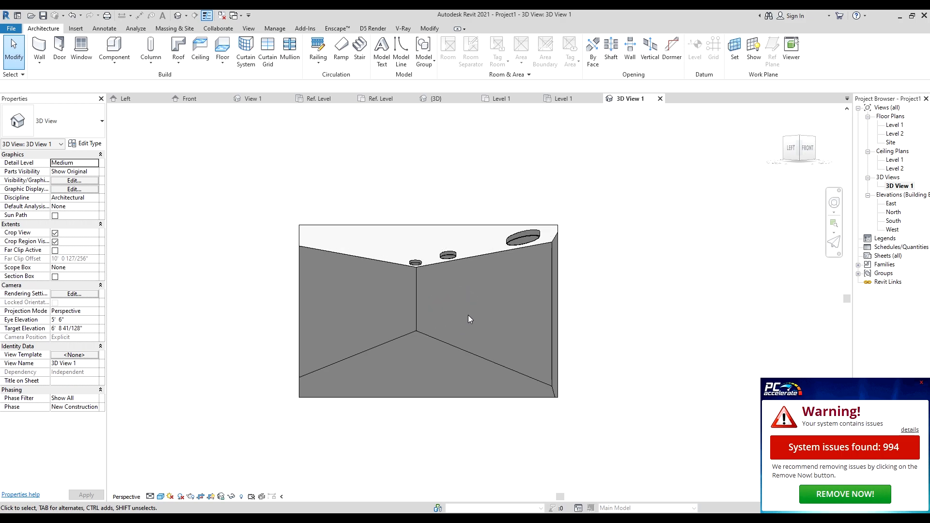
# Render the camera view at Medium quality with the Interior: Artificial only lighting scheme and screen resolution
pyautogui.press('r')
pyautogui.press('r')
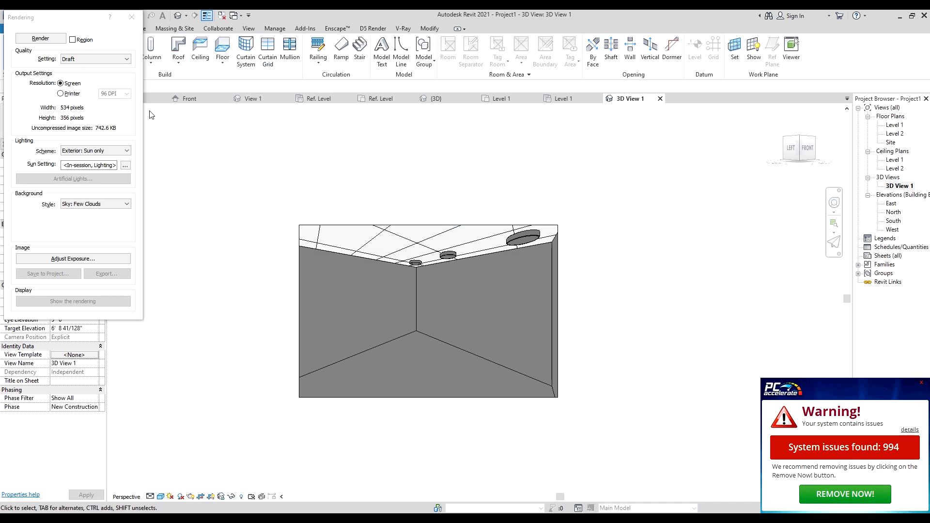
pyautogui.click(113, 62)
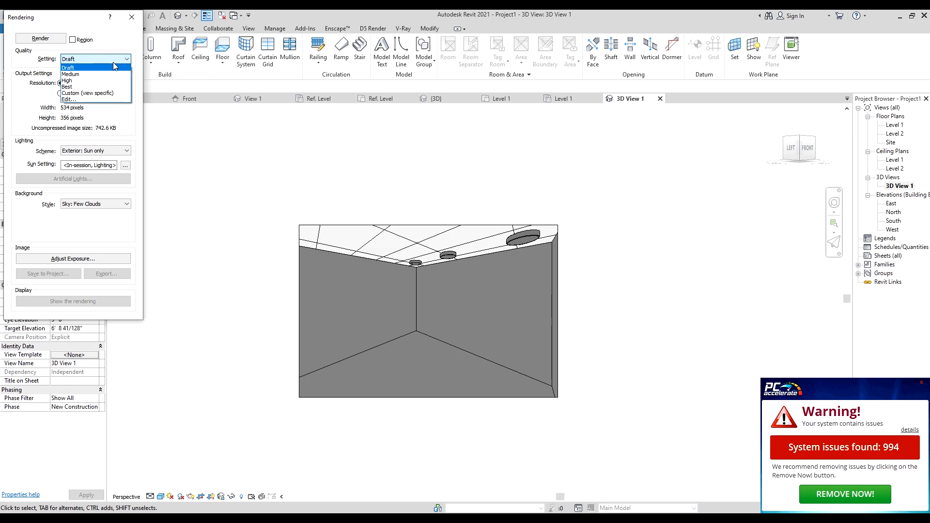
pyautogui.click(115, 74)
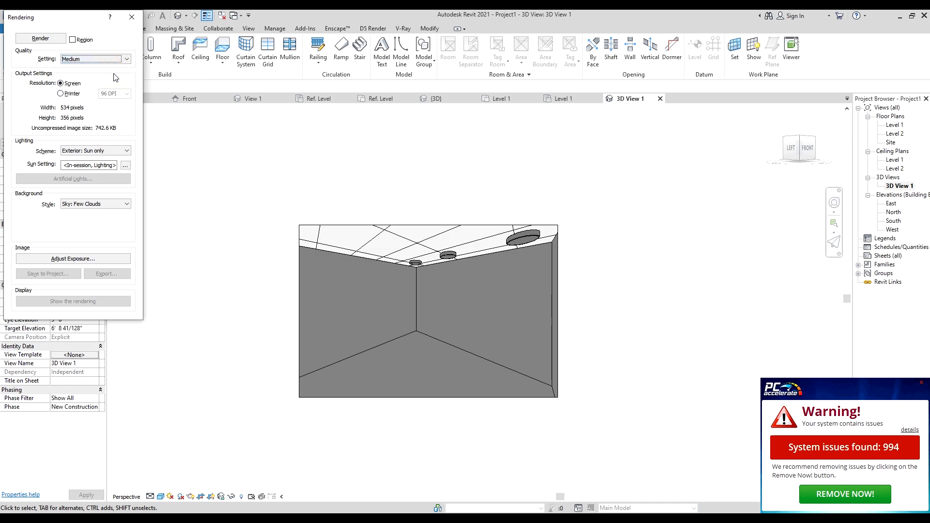
pyautogui.click(94, 151)
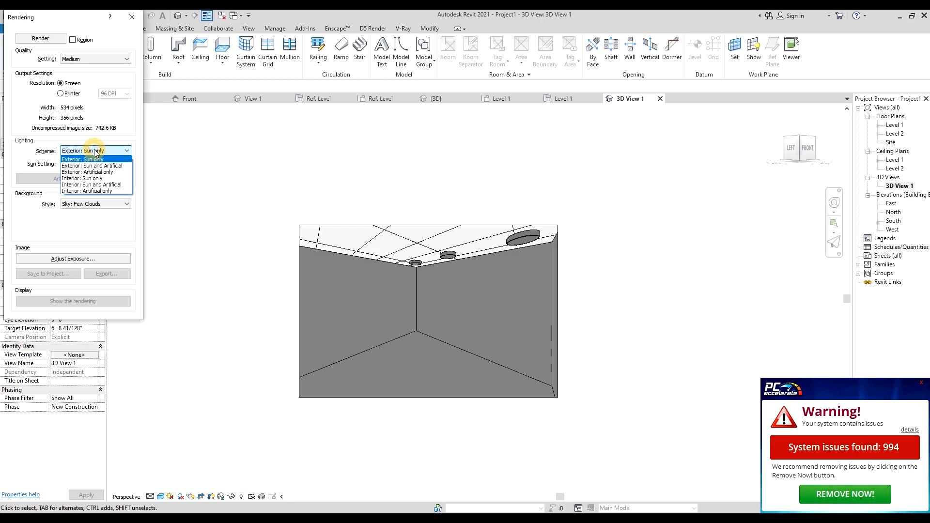
pyautogui.click(108, 192)
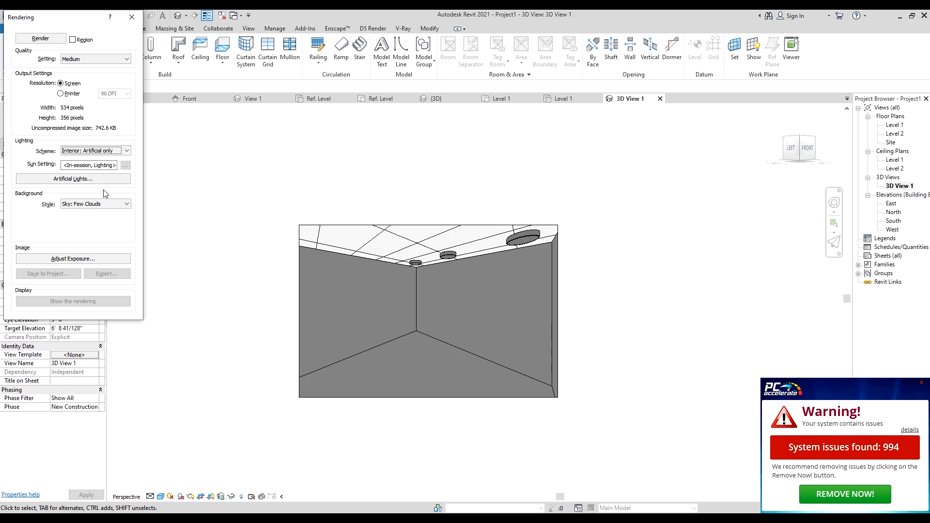
pyautogui.click(55, 38)
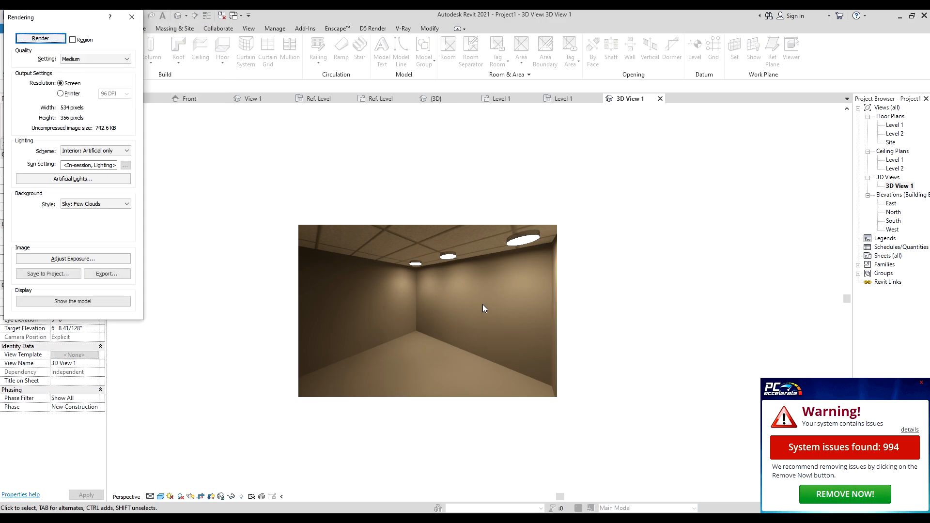
# Examine the rendered ceiling fixtures and their light on the walls up close, and dismiss the PC Accelerate pop-up
pyautogui.scroll(5, 533, 249)
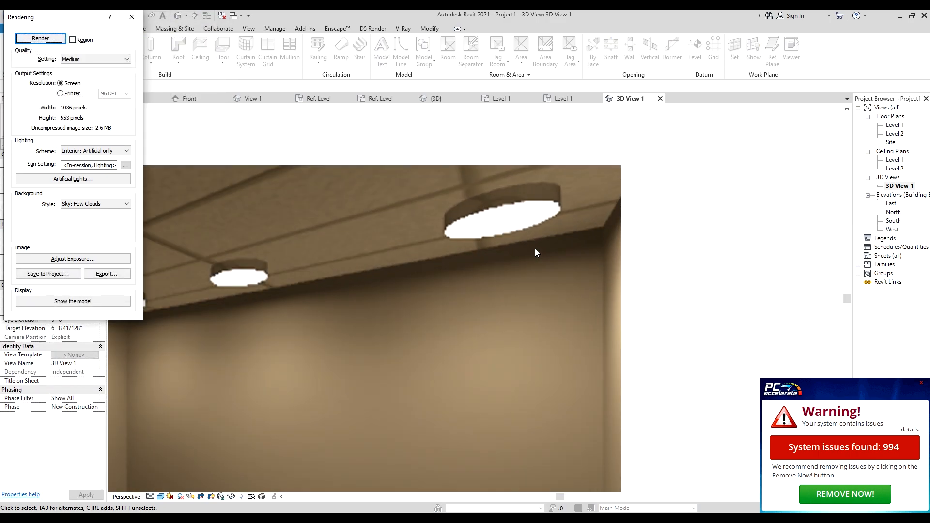
pyautogui.scroll(-2, 532, 255)
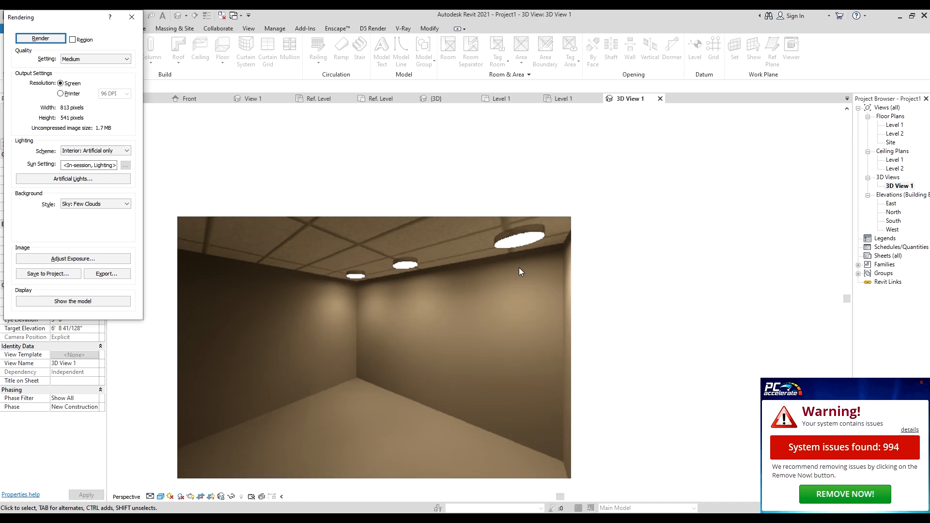
pyautogui.scroll(4, 518, 268)
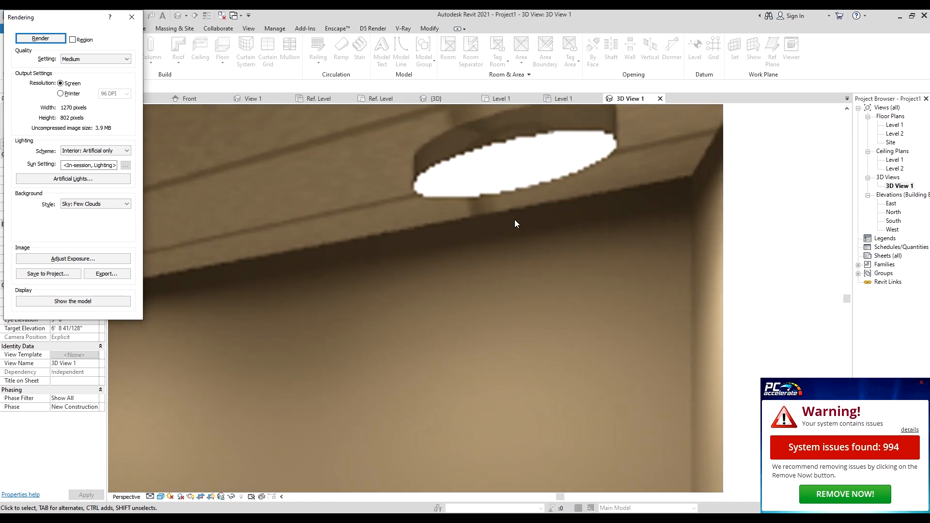
pyautogui.scroll(-2, 482, 208)
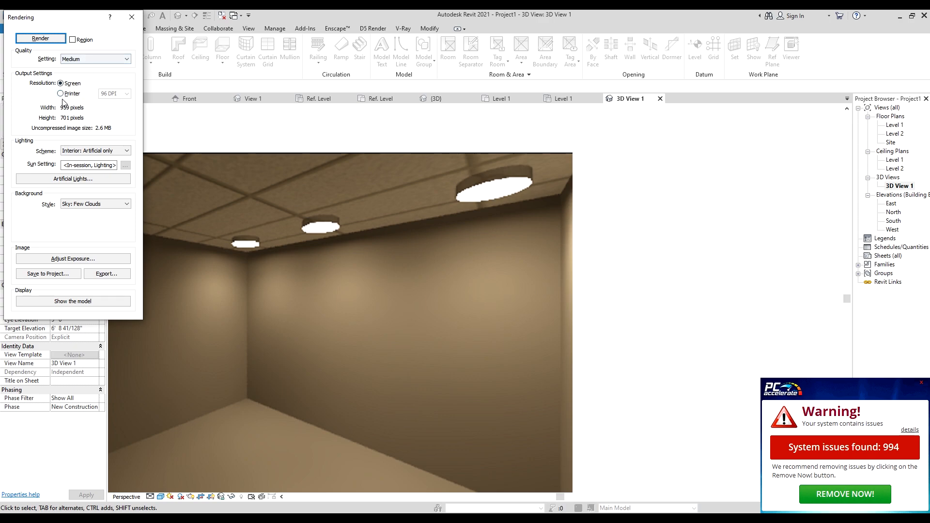
pyautogui.click(75, 59)
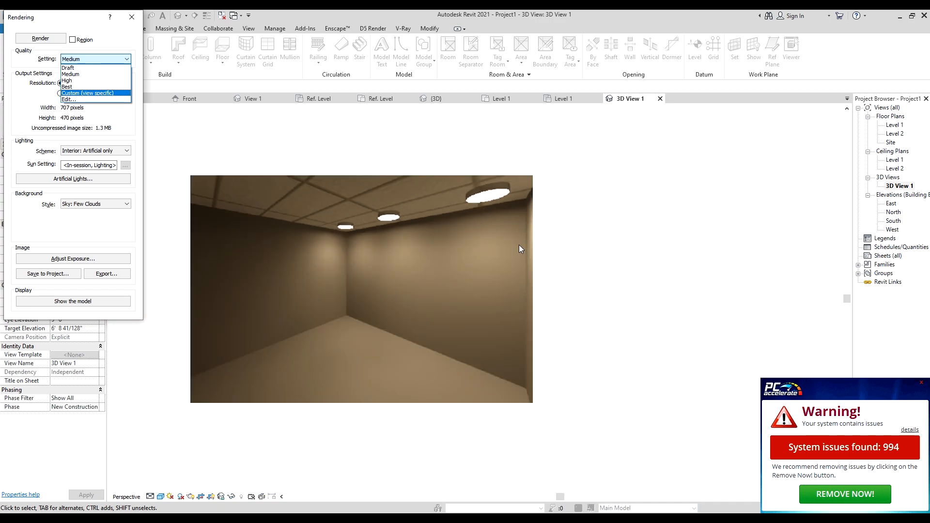
pyautogui.scroll(-4, 522, 244)
pyautogui.scroll(2, 443, 267)
pyautogui.scroll(2, 443, 269)
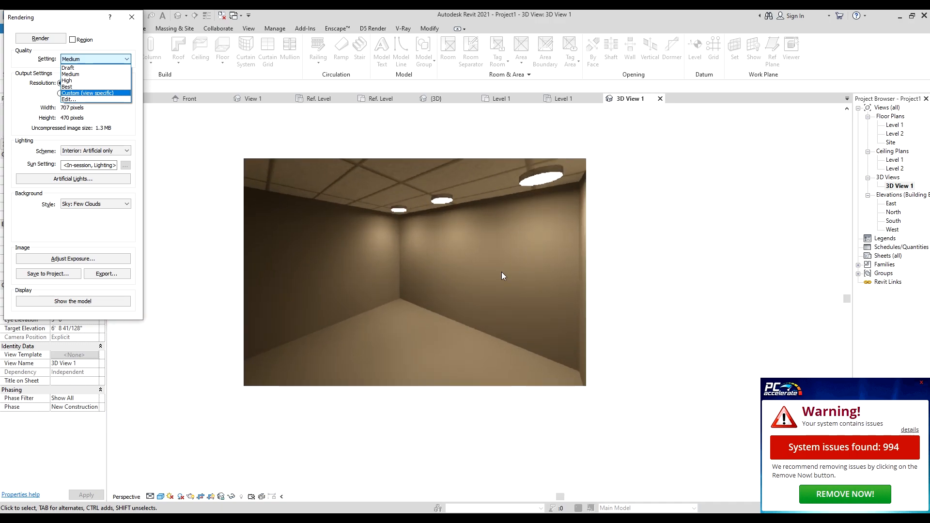
pyautogui.scroll(-2, 464, 244)
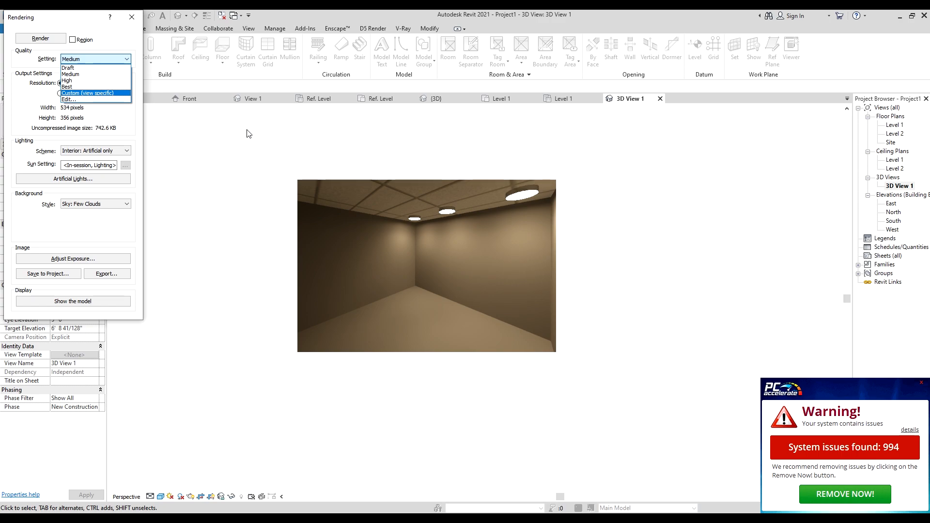
pyautogui.click(920, 383)
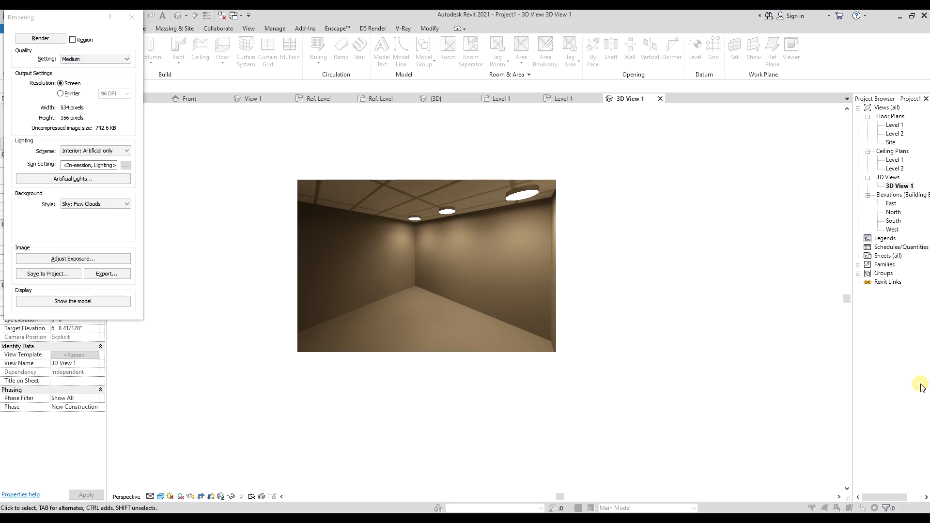